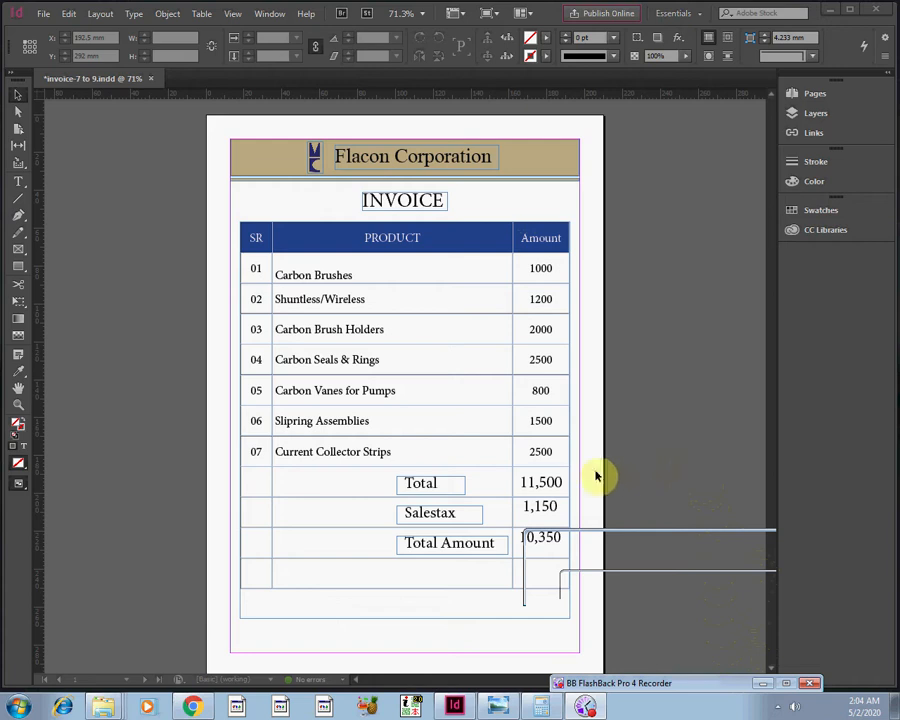
click(622, 495)
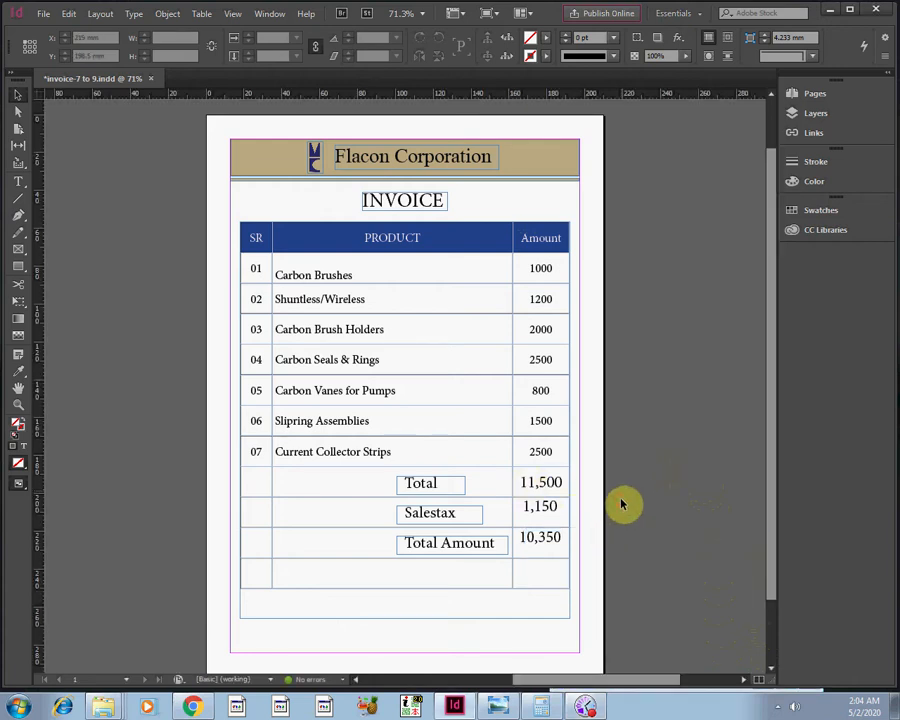
click(449, 707)
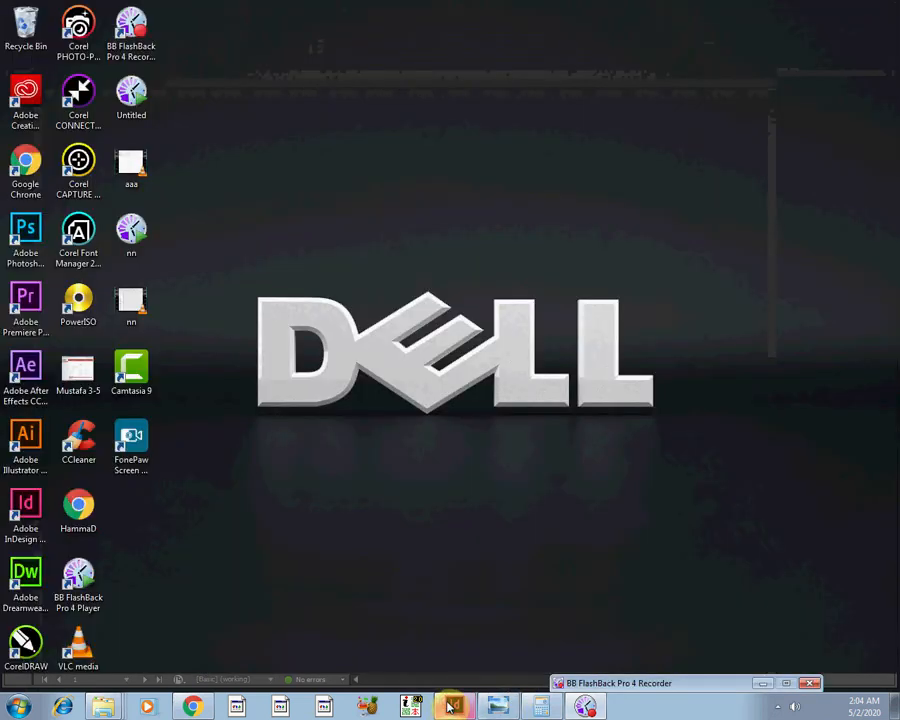
click(455, 707)
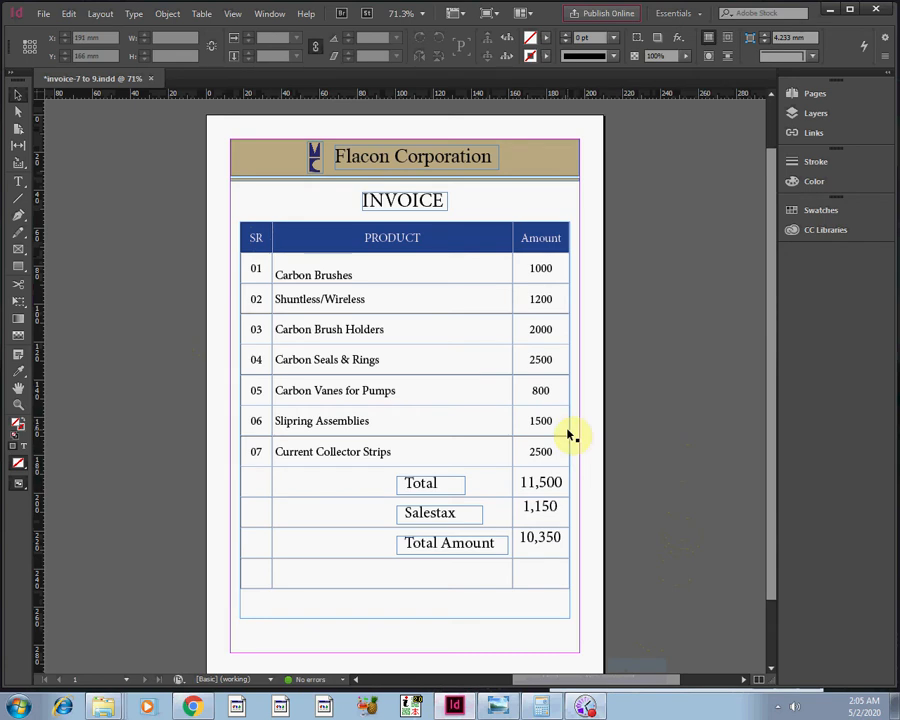
Step: Browse in File Explorer to the New folder inside log data\plugin on drive D, then return to the invoice in InDesign
right_click(103, 706)
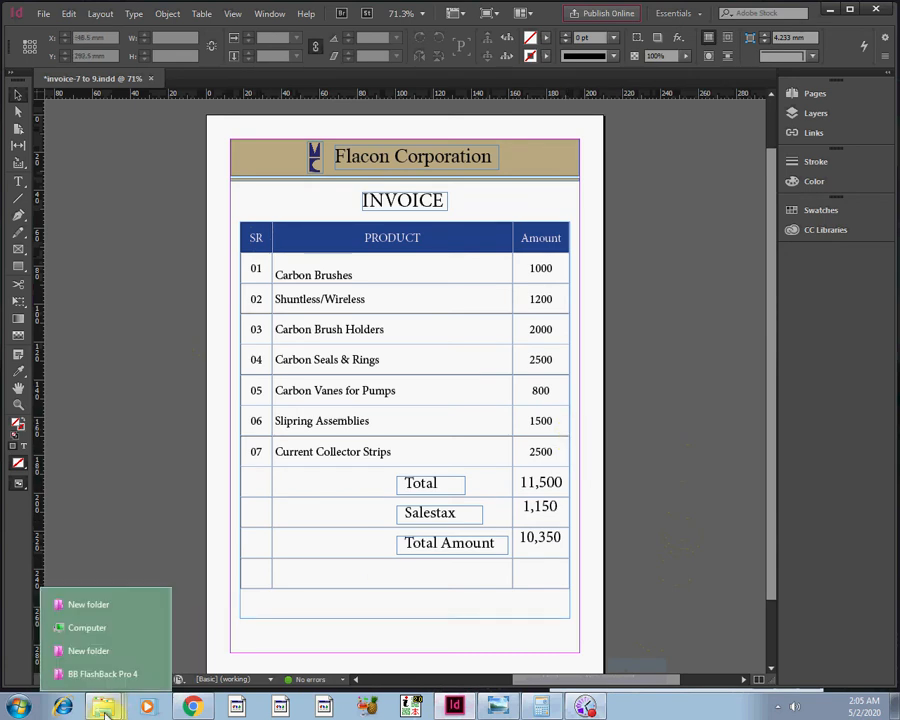
click(90, 651)
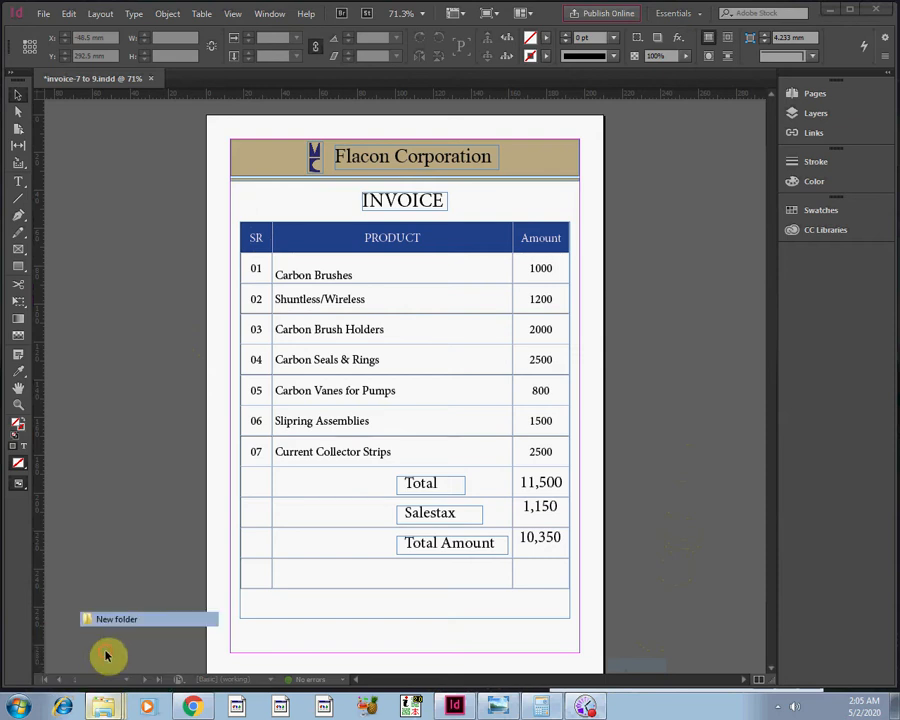
click(14, 27)
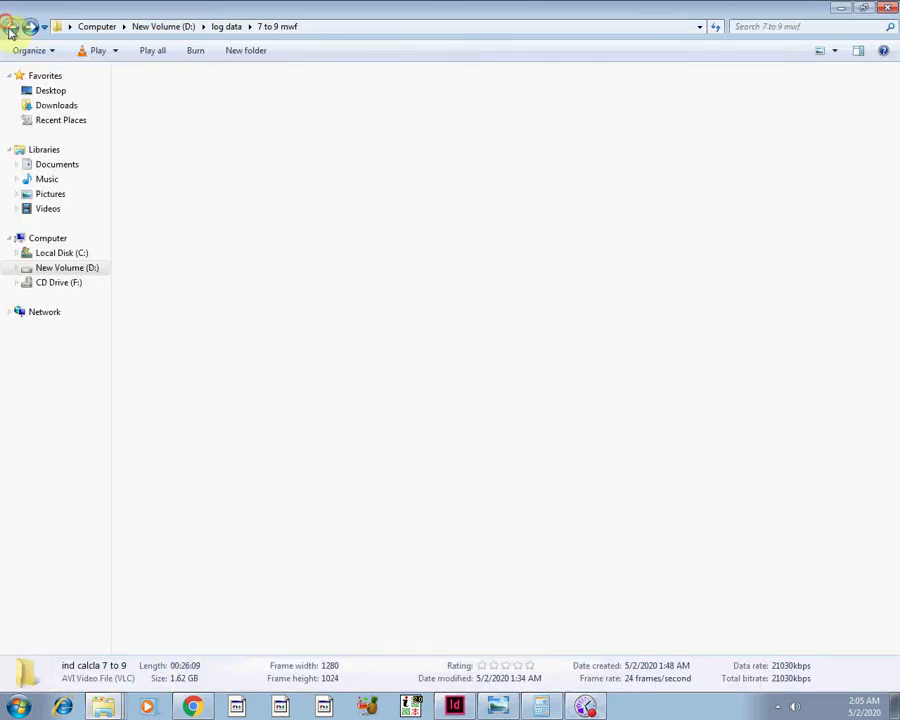
click(10, 26)
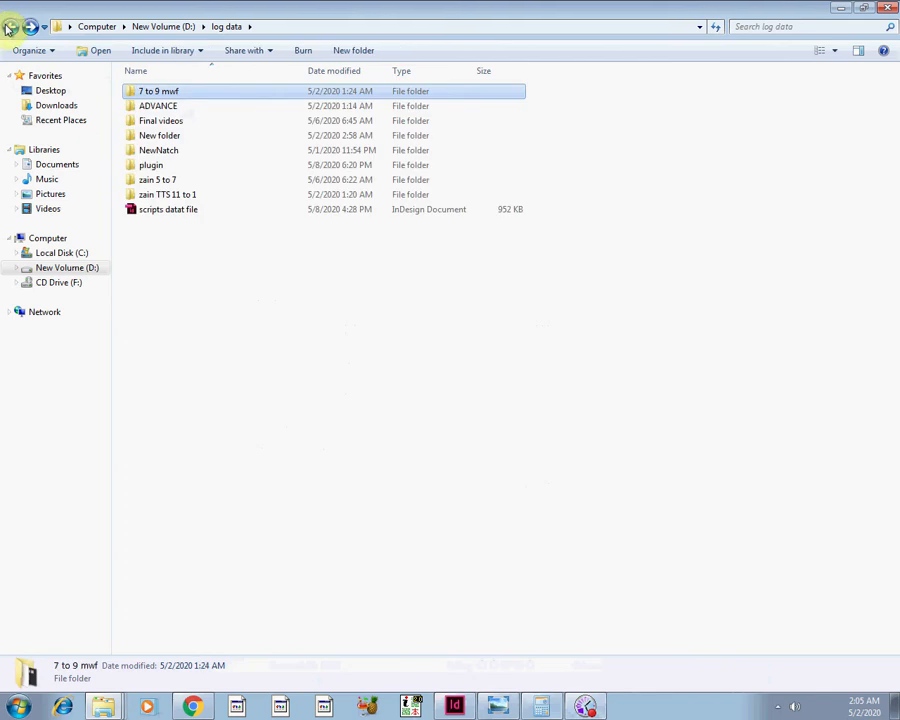
double_click(175, 108)
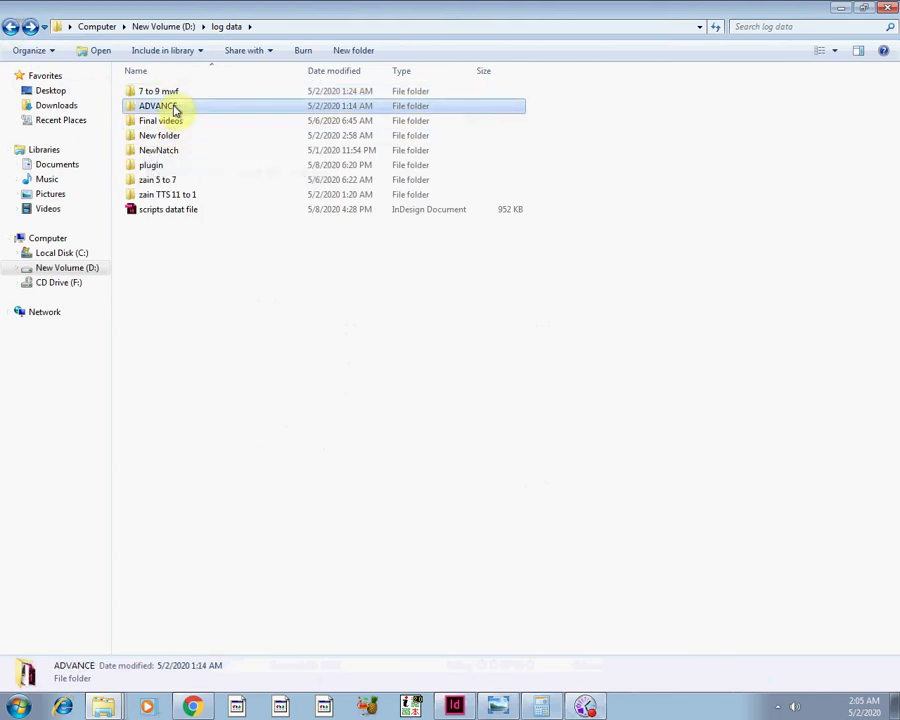
click(12, 26)
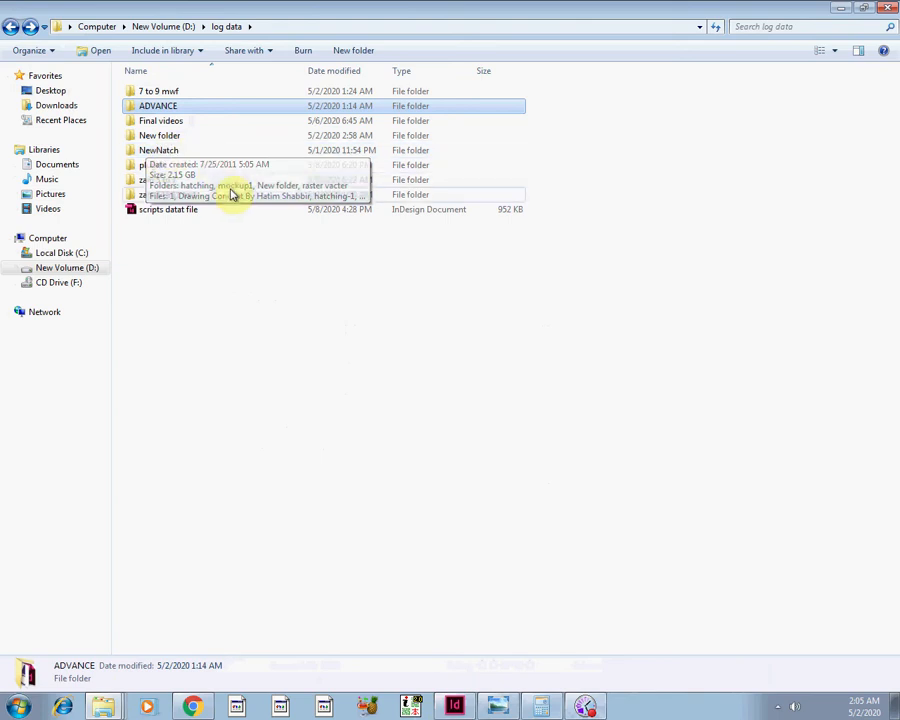
click(184, 301)
double_click(161, 167)
double_click(158, 105)
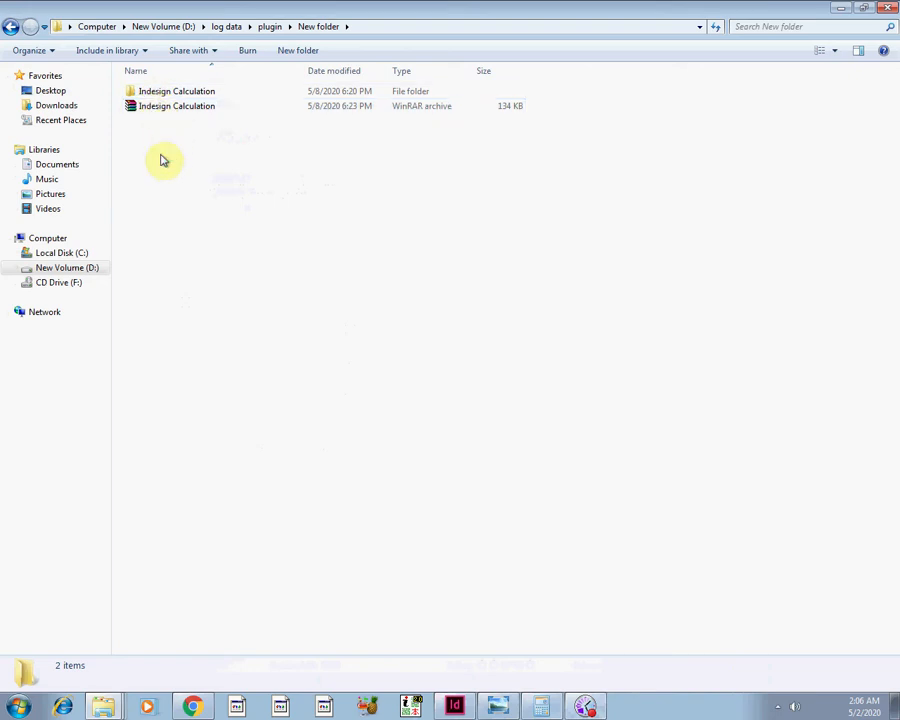
click(454, 706)
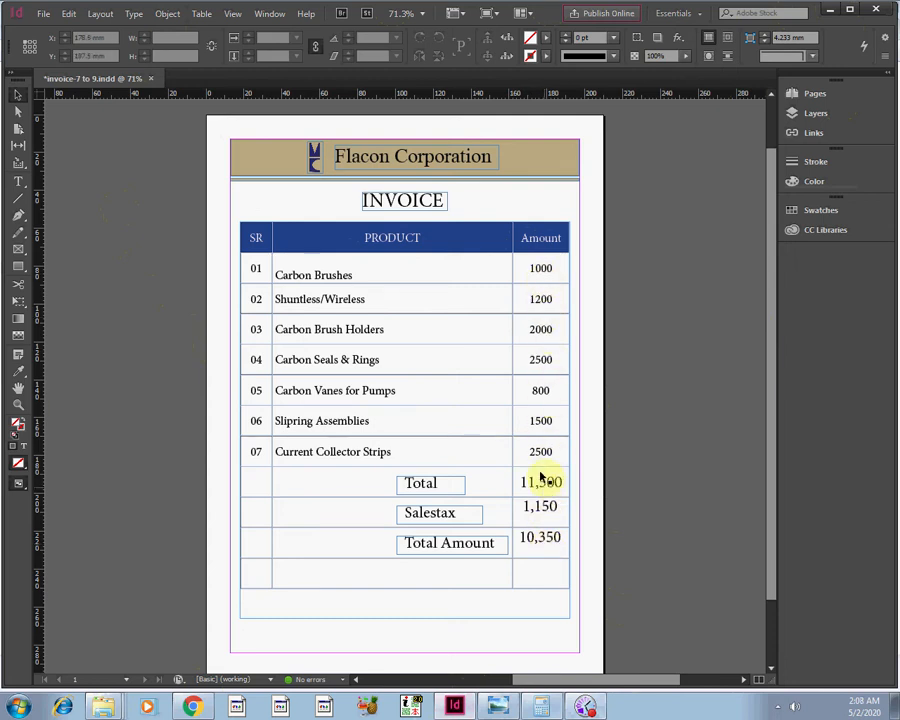
Step: Open the invoice document from the log data\ADVANCE folder on drive D and compare it with the invoice-7 to 9 document
right_click(102, 708)
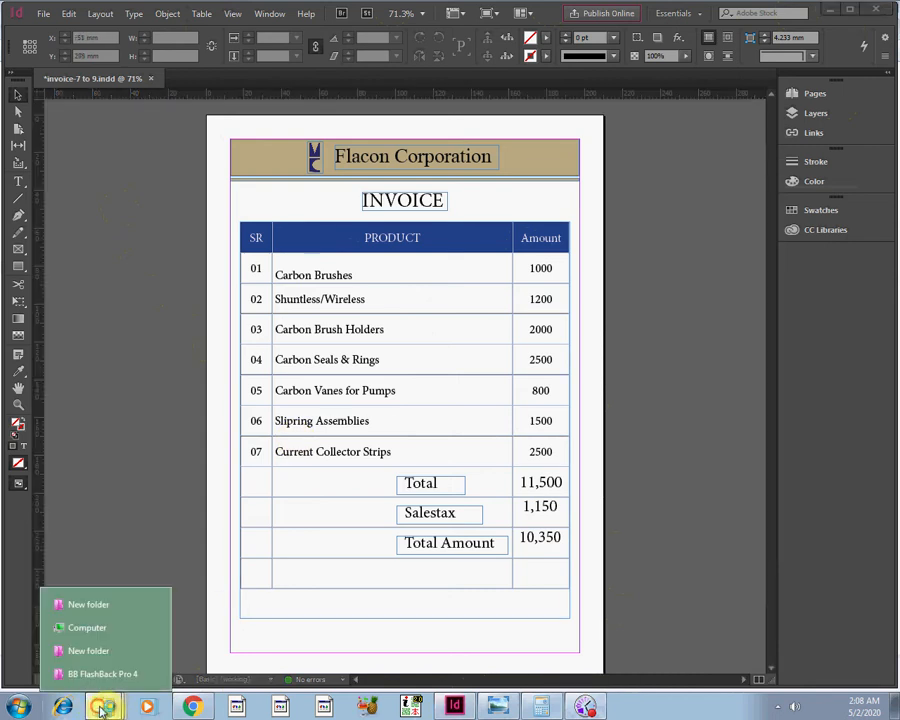
click(110, 651)
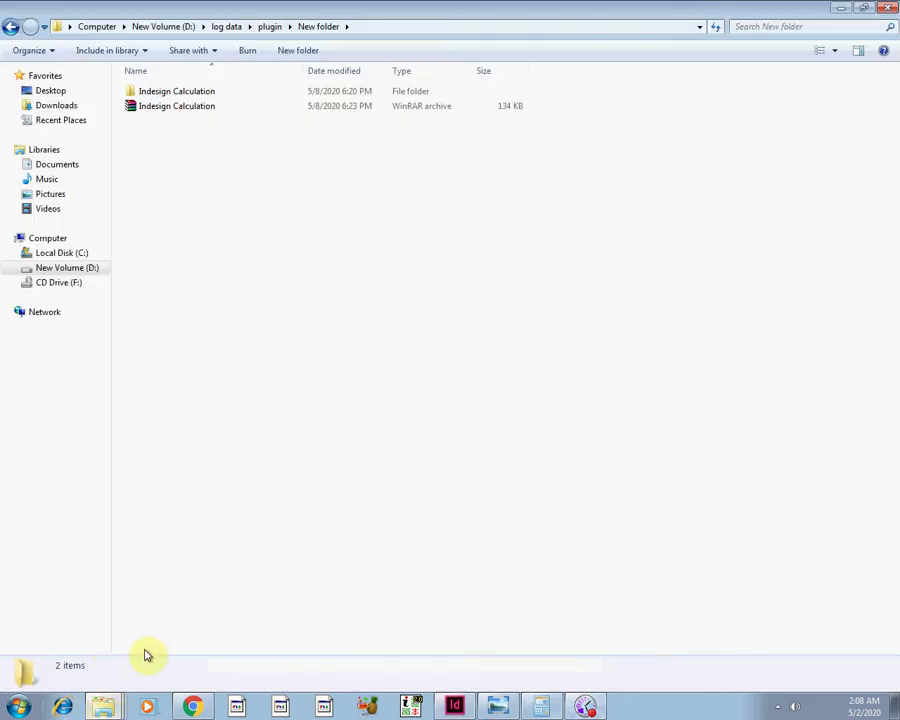
click(80, 267)
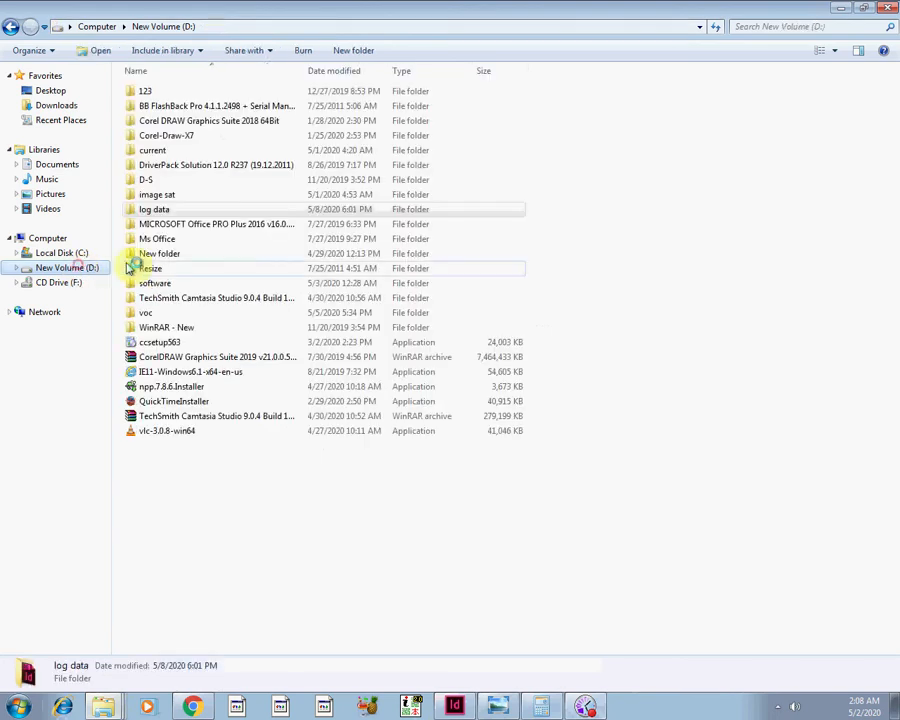
click(162, 213)
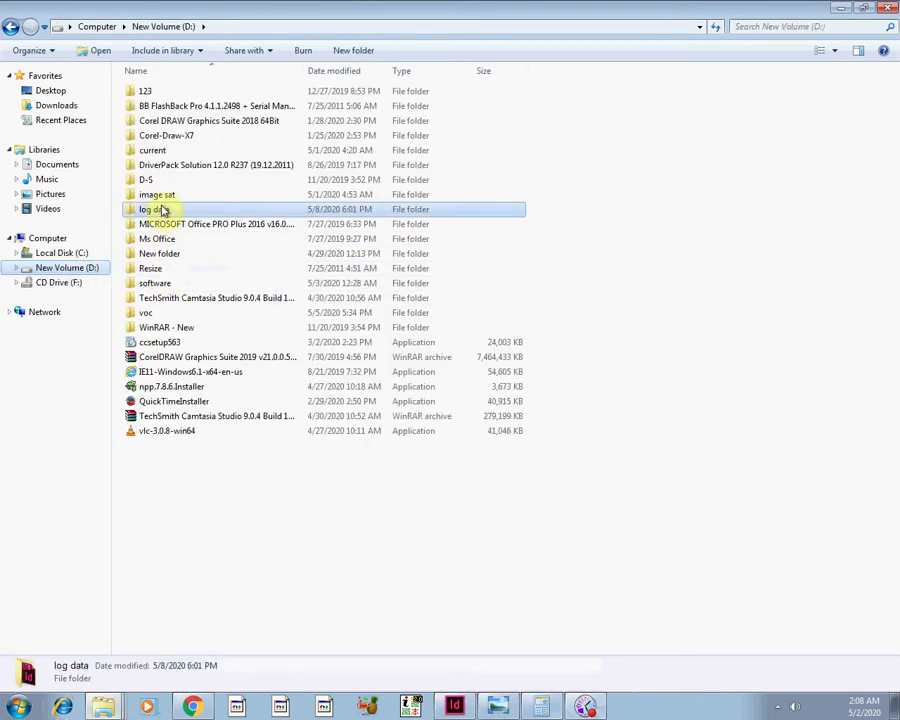
double_click(162, 213)
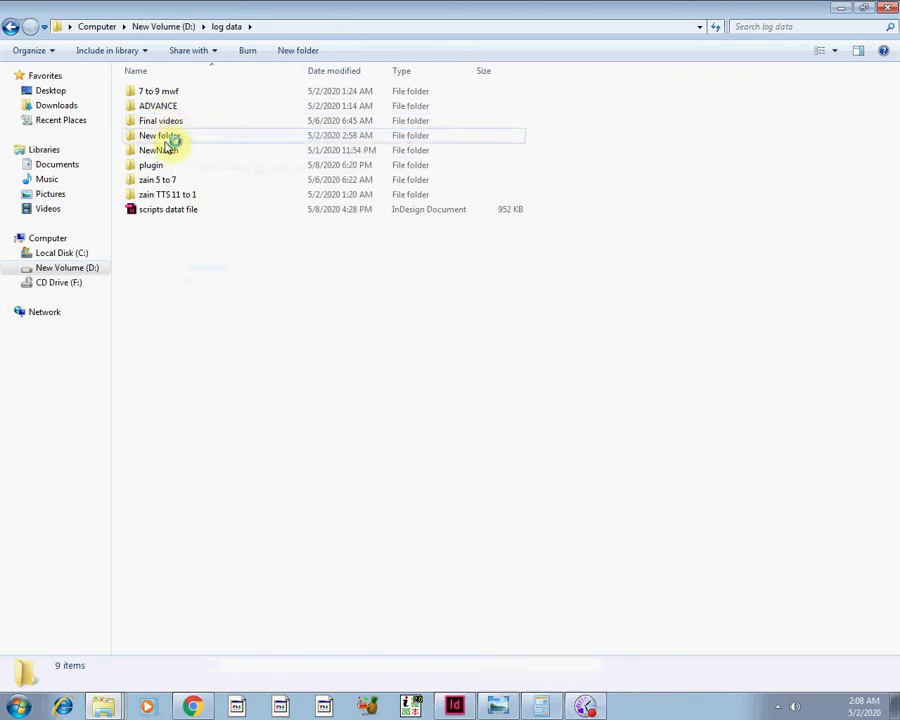
double_click(160, 106)
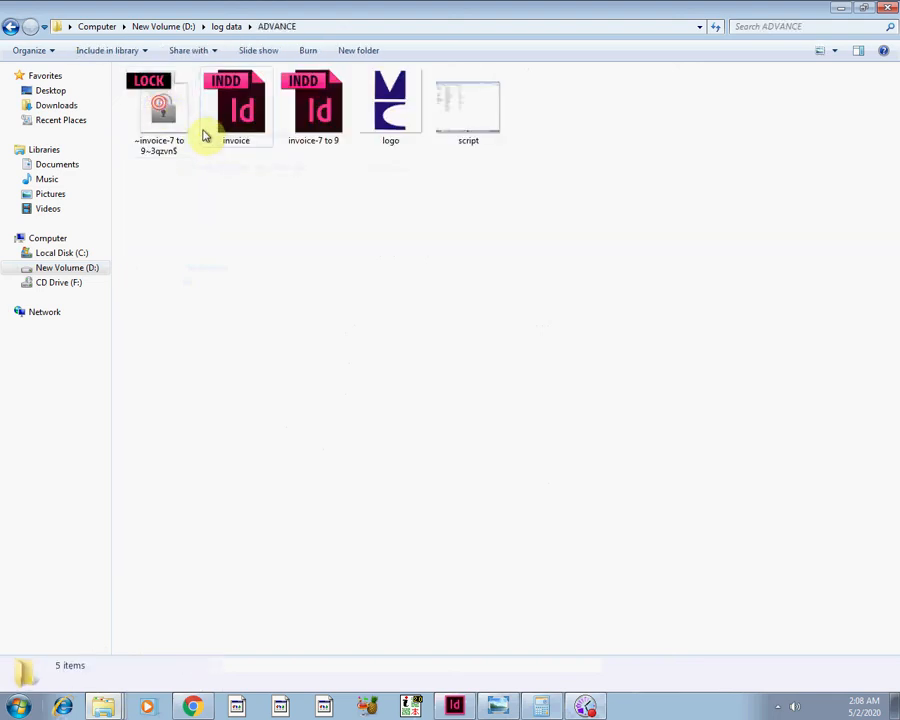
click(236, 138)
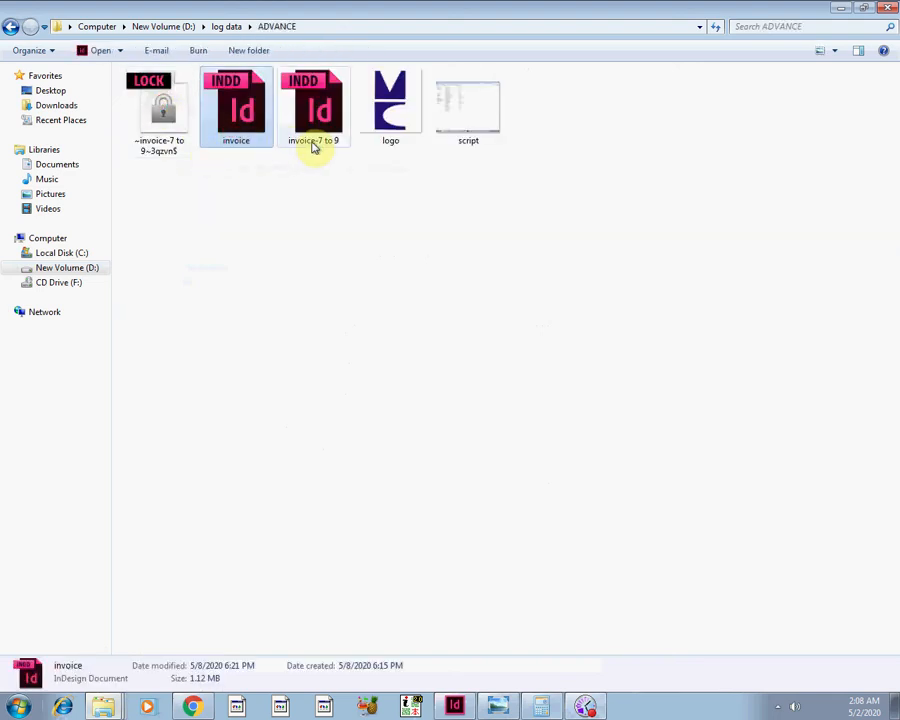
double_click(229, 128)
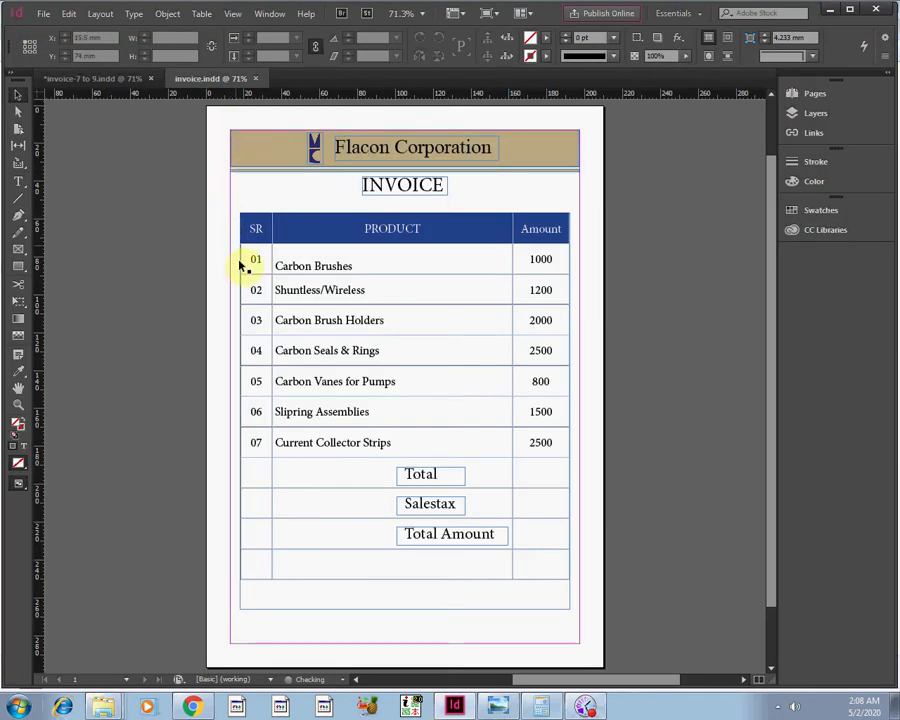
click(128, 80)
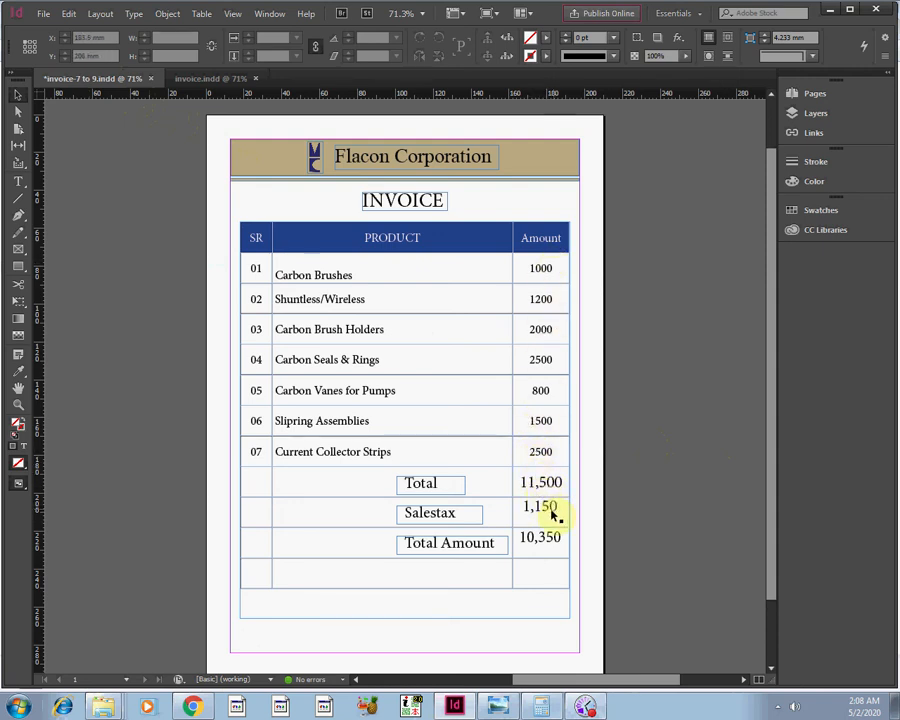
click(215, 79)
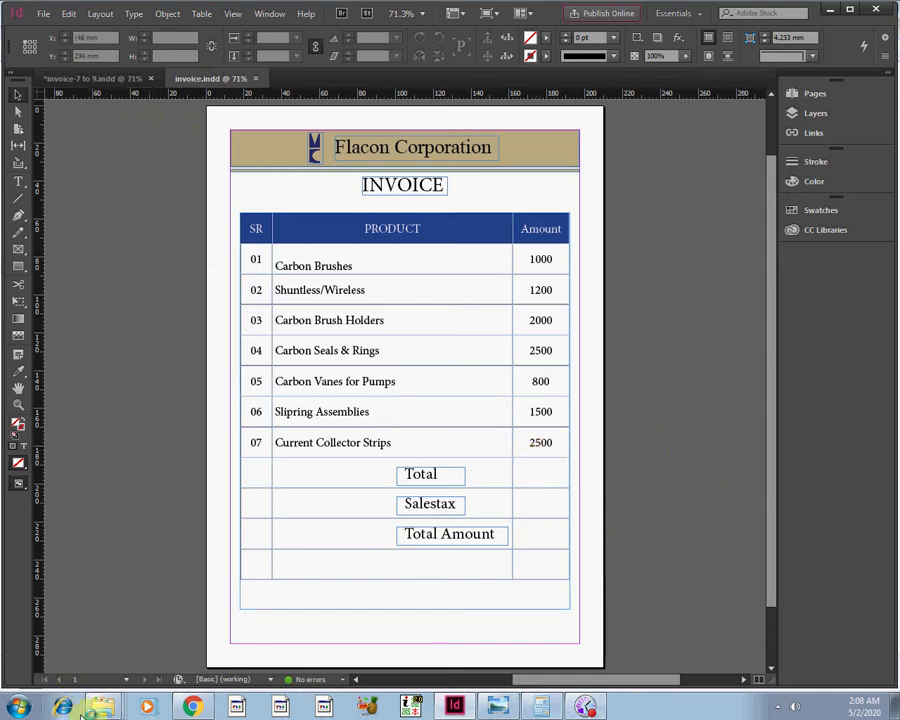
Step: Open the Indesign Calculation folder in File Explorer and check the file type of CALCULS_RAYNAUX_v3-05_EN in its properties
mouse_move(100, 712)
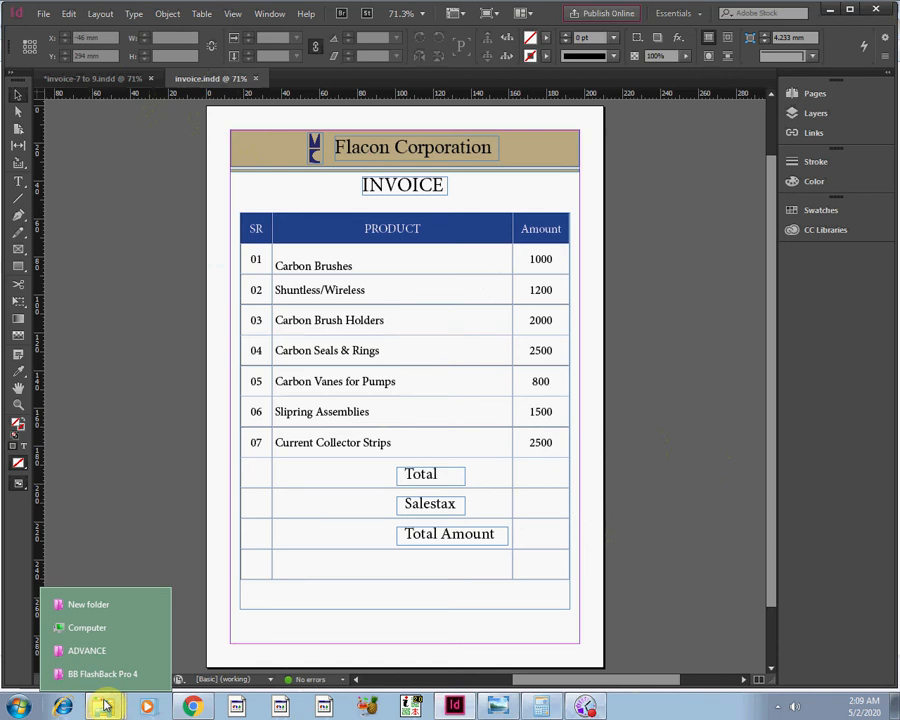
click(100, 604)
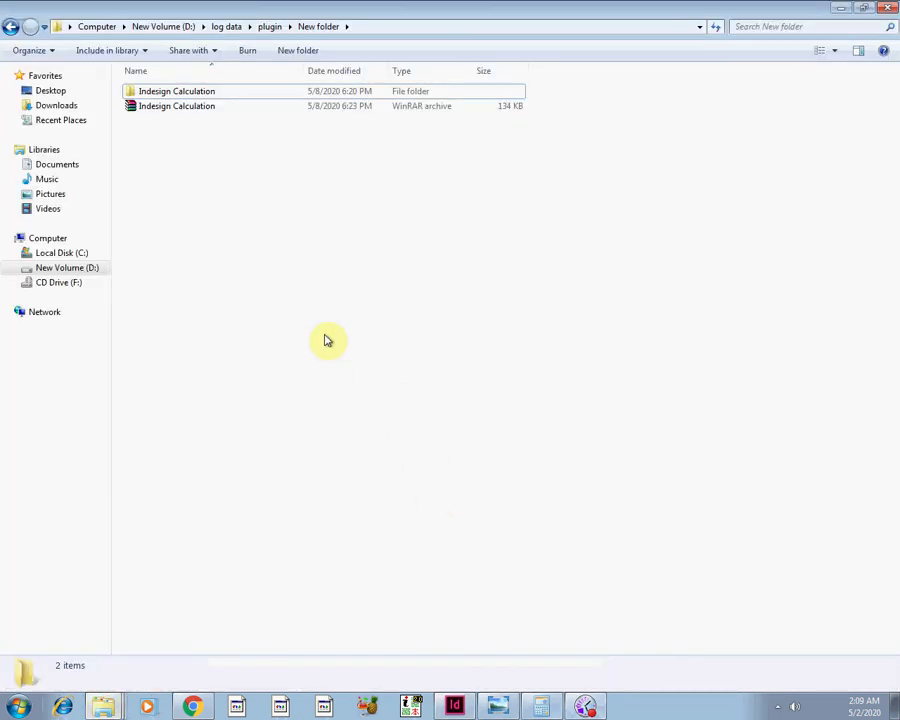
double_click(152, 93)
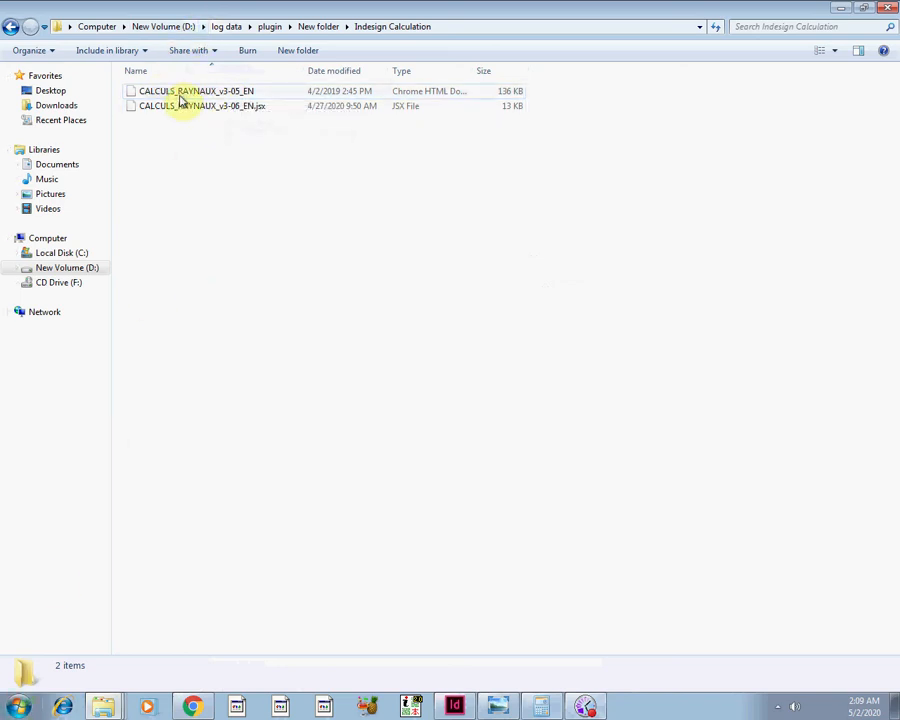
right_click(181, 96)
click(253, 408)
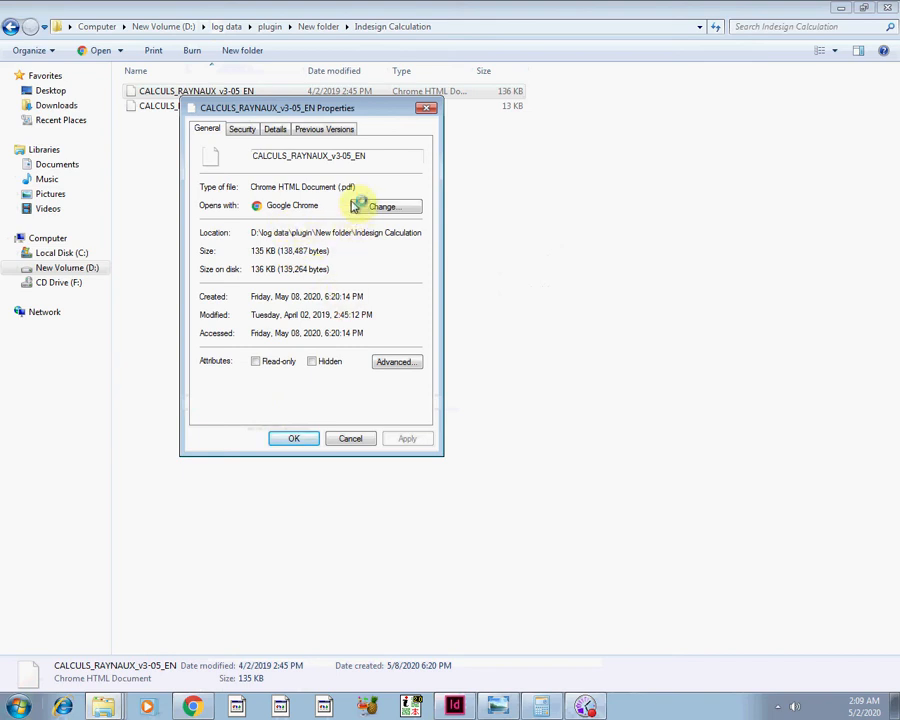
click(346, 440)
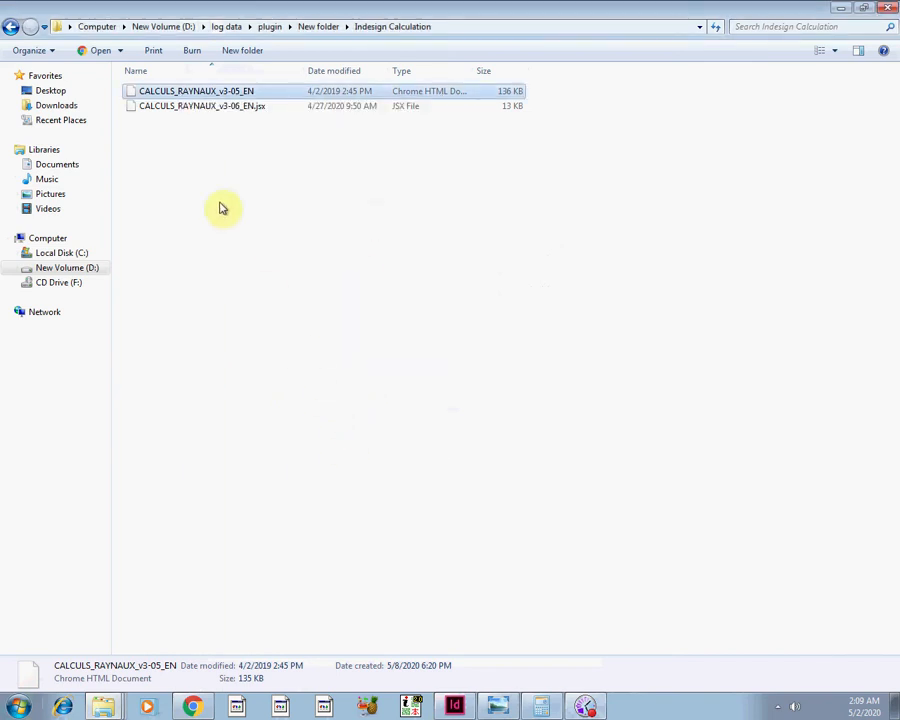
click(195, 108)
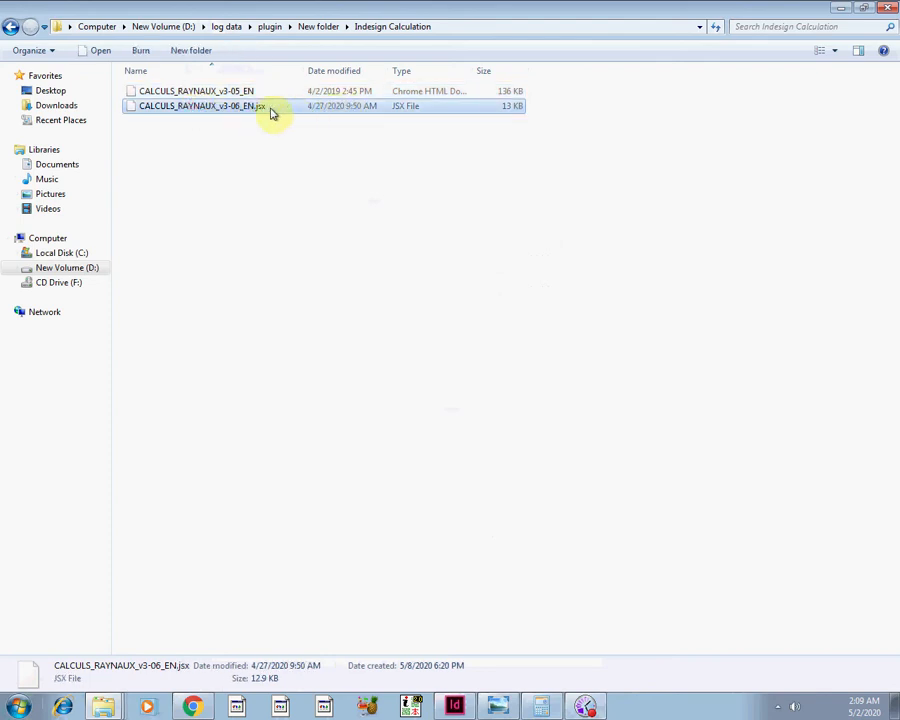
Step: Open the CALCULS_RAYNAUX_v3-05_EN PDF in Chrome, review its installation and usage instructions, and return to the Indesign Calculation folder
click(220, 92)
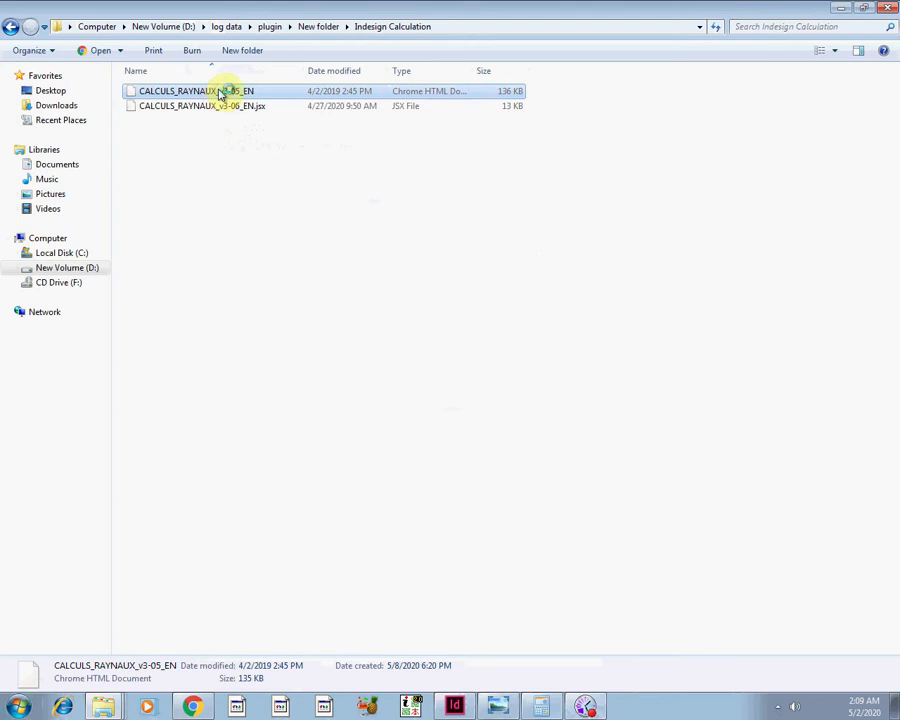
click(203, 709)
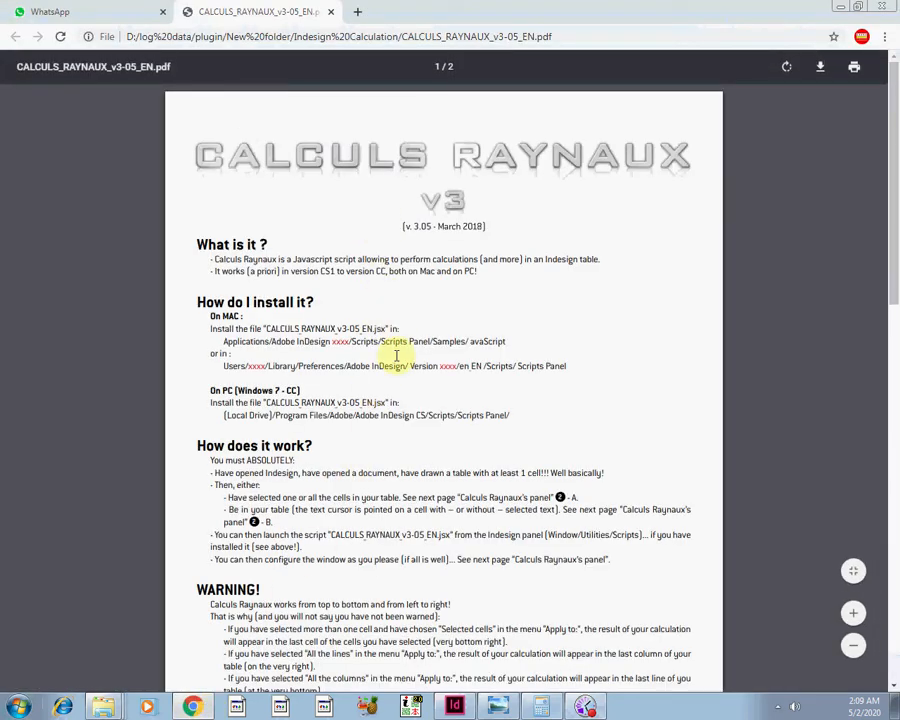
scroll(888, 140, down, 1)
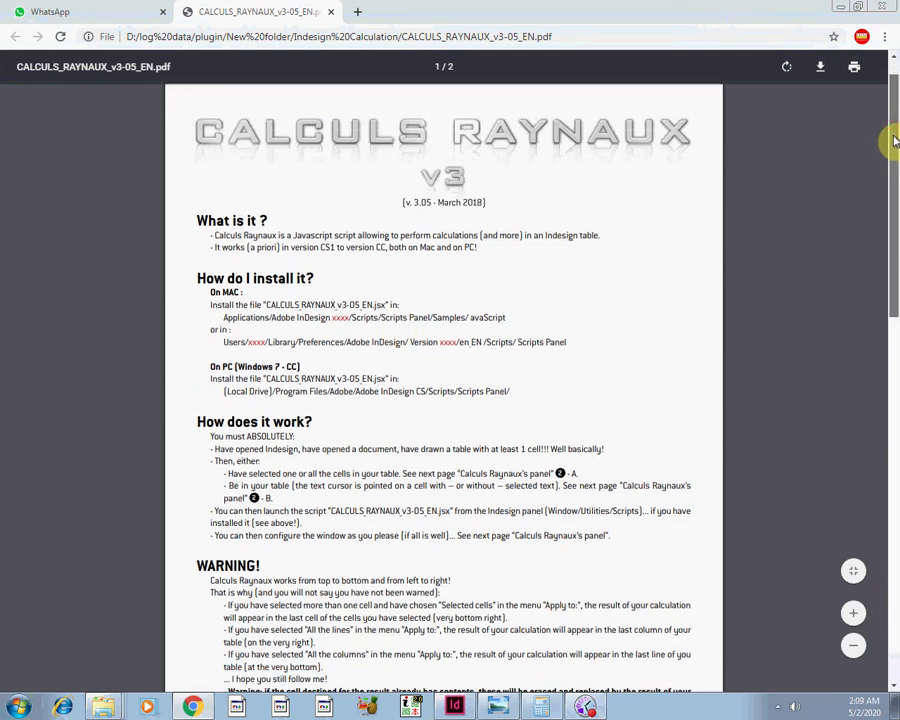
scroll(890, 195, down, 3)
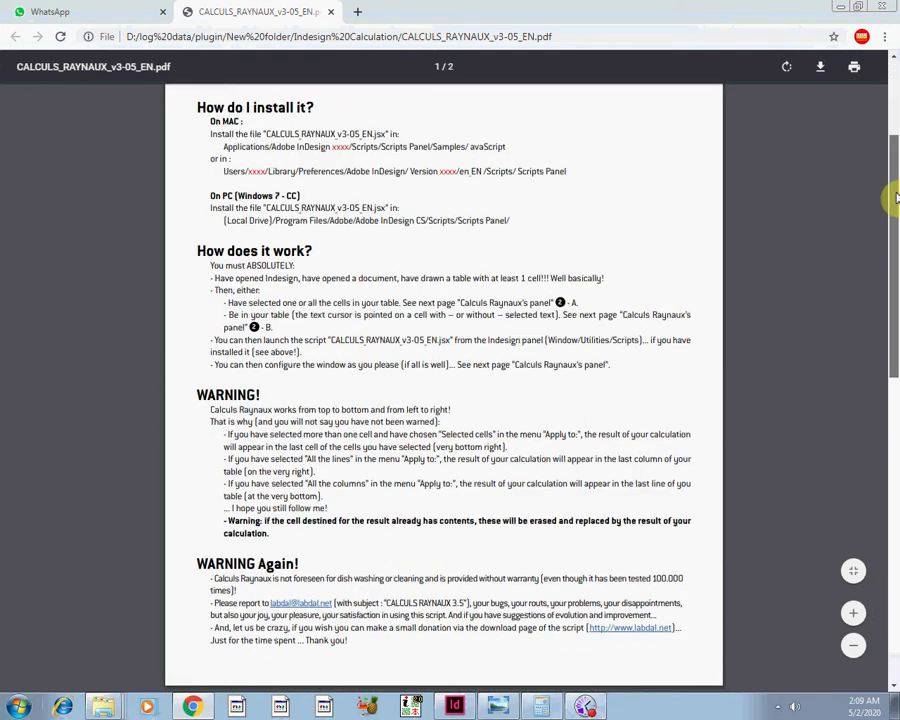
scroll(884, 300, down, 5)
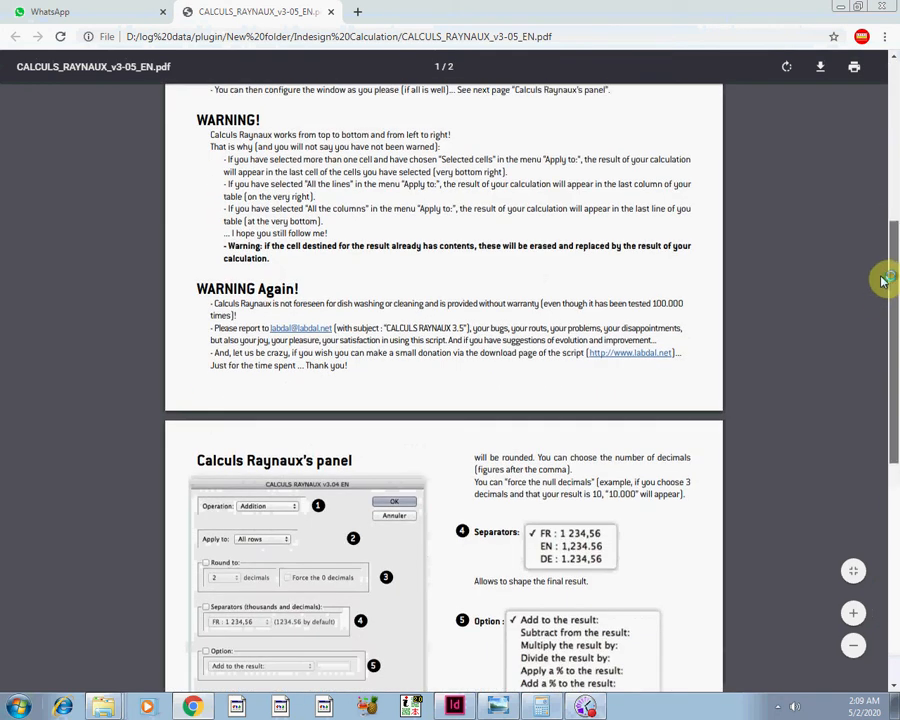
scroll(879, 261, up, 2)
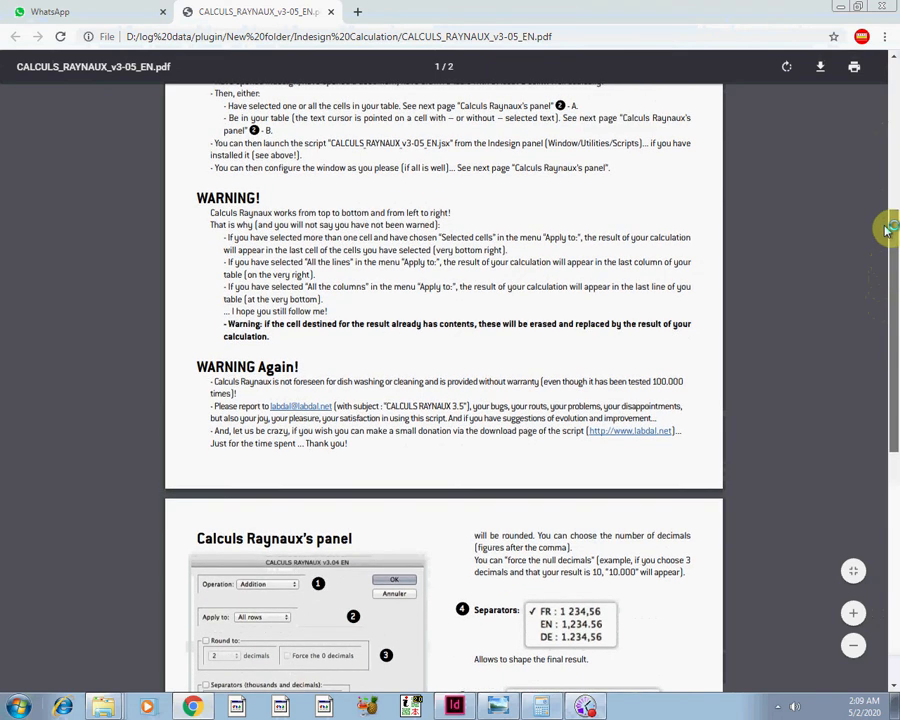
scroll(886, 230, up, 4)
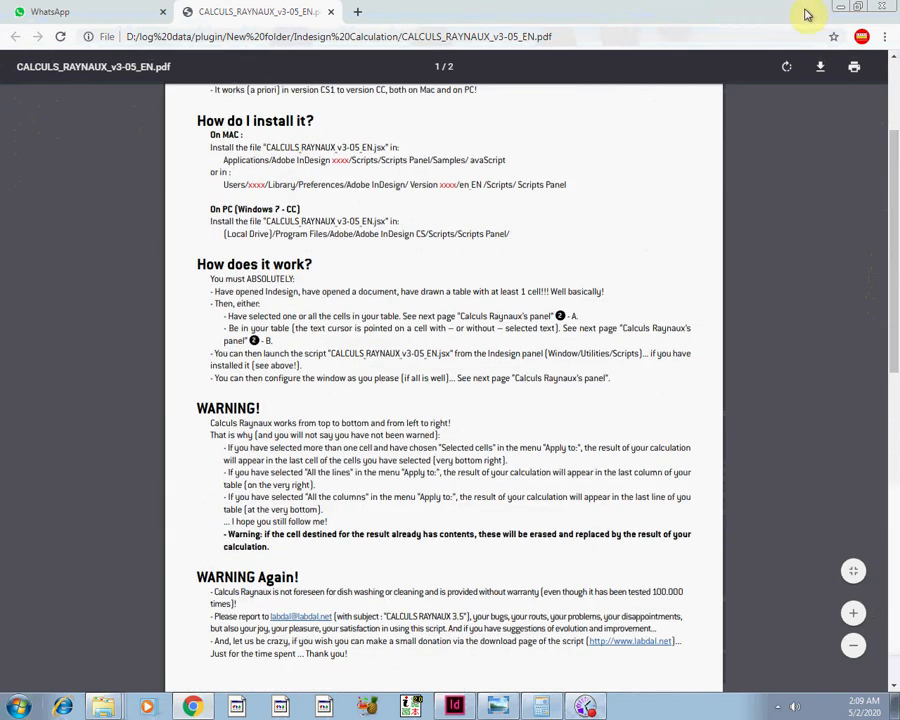
click(838, 11)
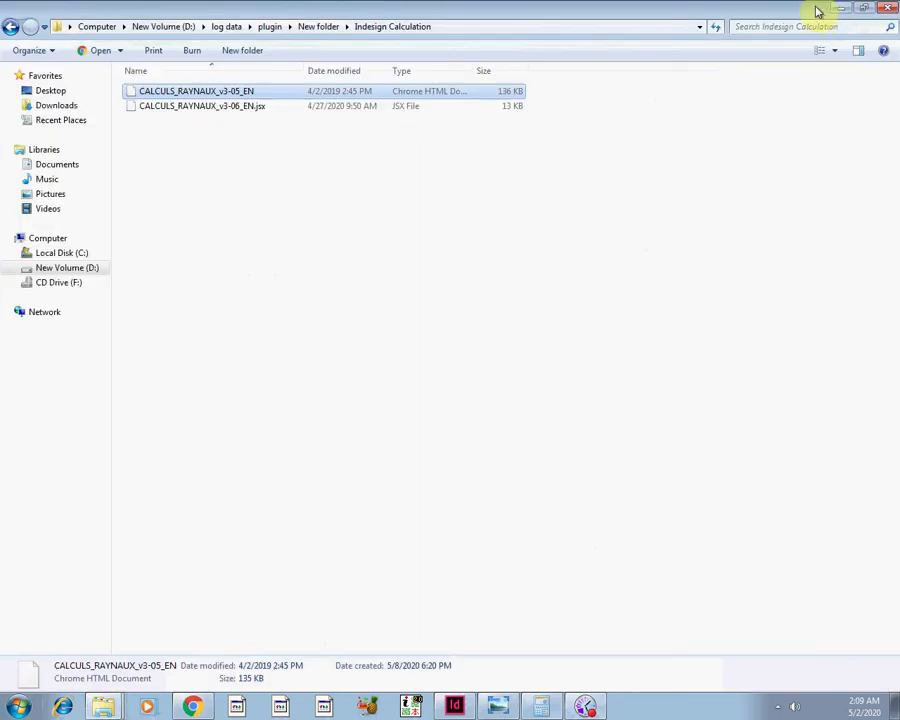
Step: Copy the CALCULS_RAYNAUX_v3-06_EN.jsx script file from the Indesign Calculation folder
click(200, 108)
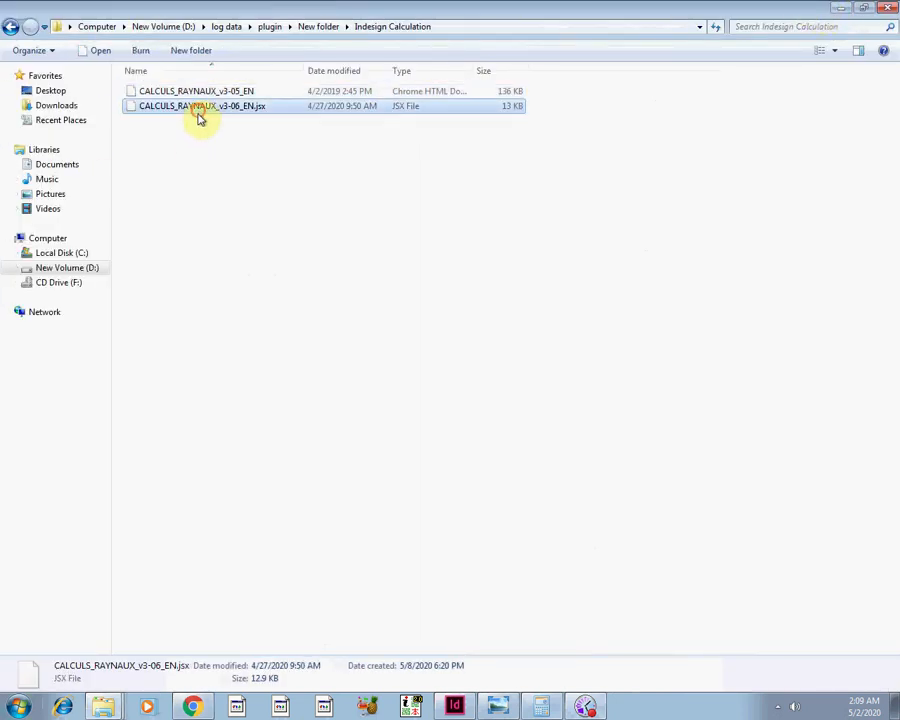
right_click(221, 115)
right_click(201, 110)
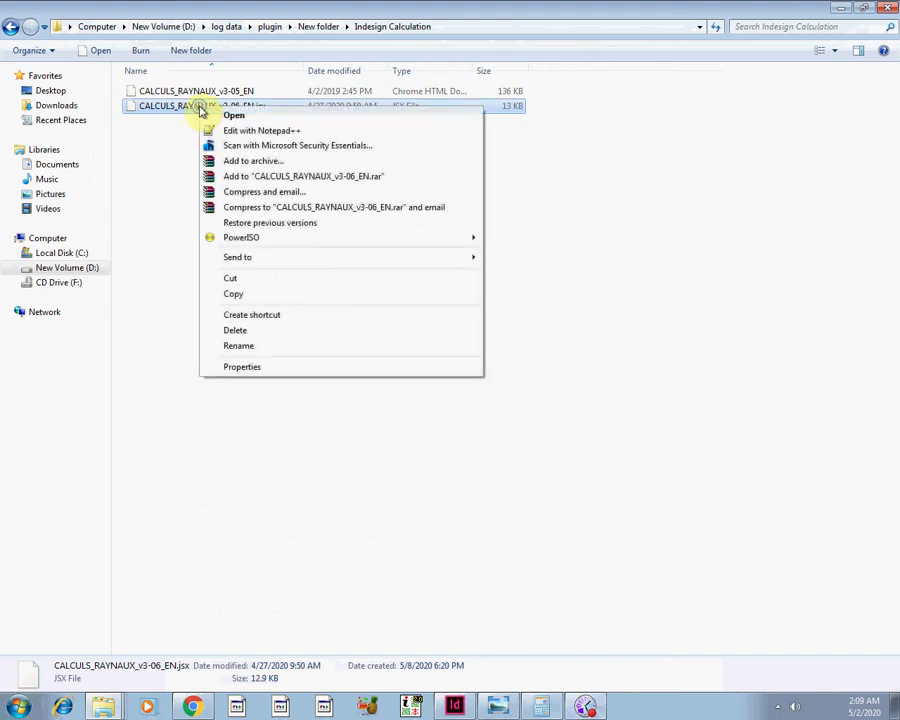
click(231, 295)
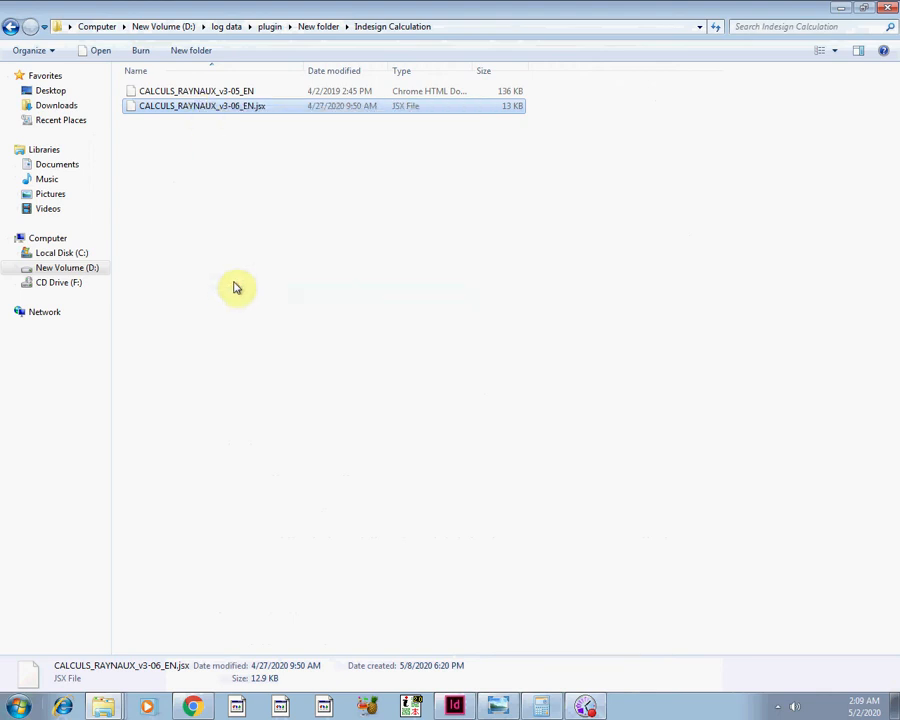
Step: Browse to the log data\ADVANCE folder on drive D and open the script image showing the installation folder
click(104, 708)
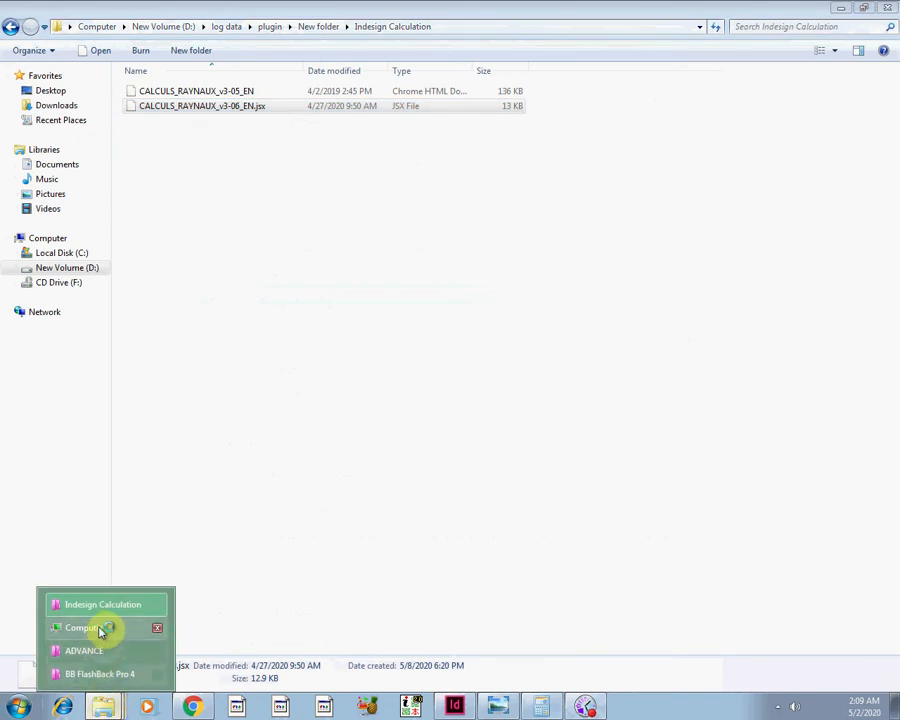
click(111, 604)
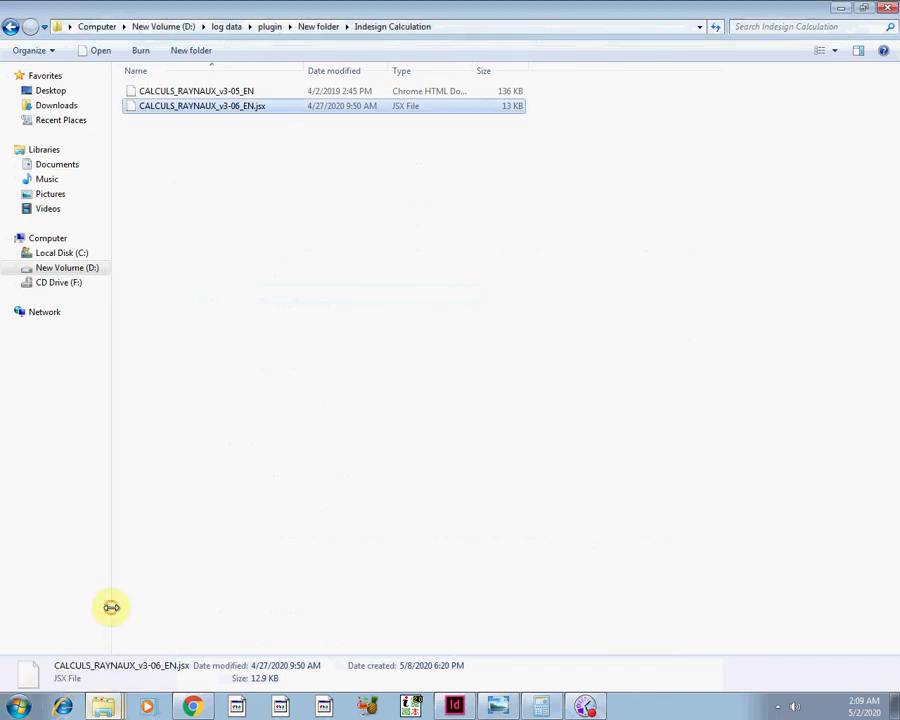
click(100, 705)
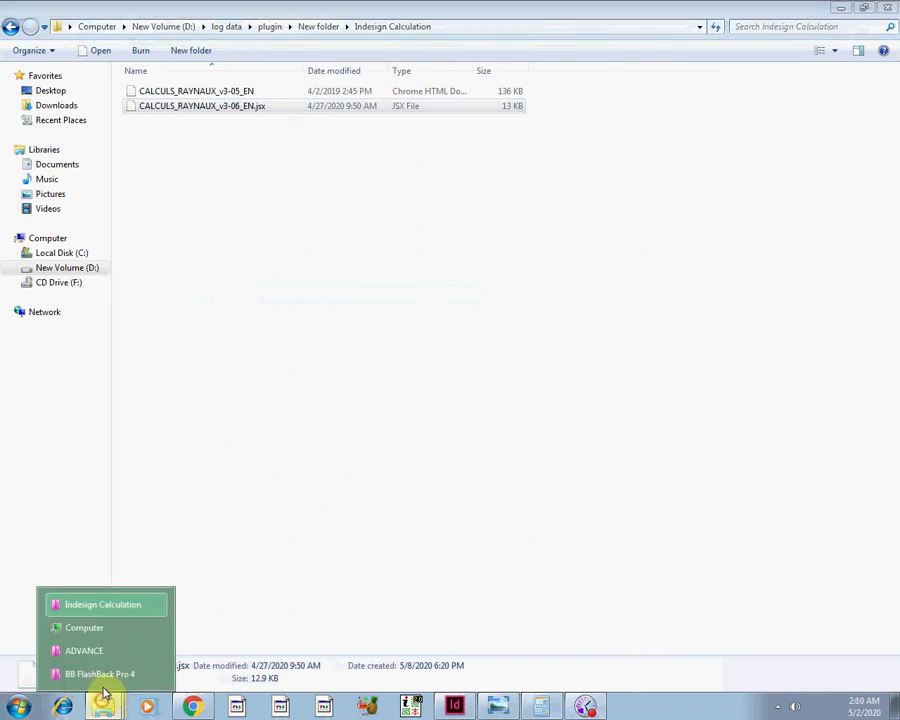
click(95, 626)
double_click(390, 114)
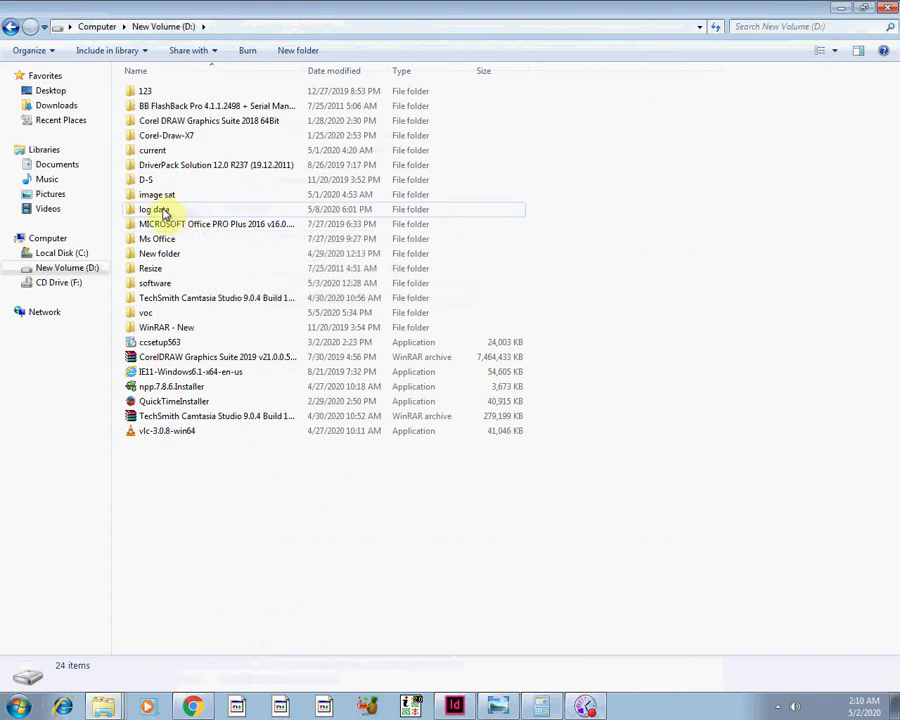
click(160, 210)
double_click(163, 212)
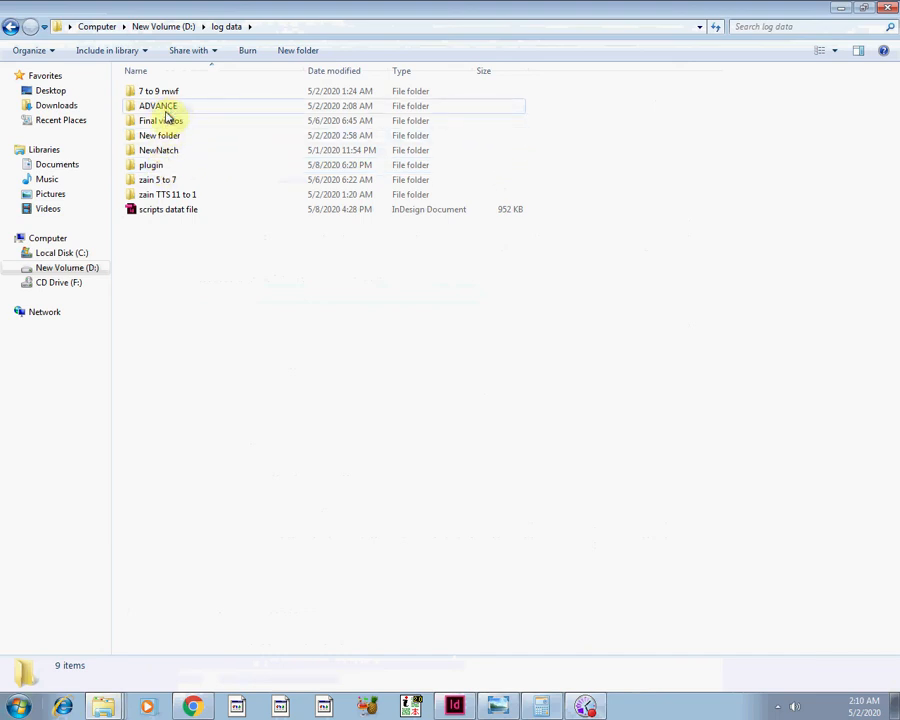
double_click(158, 106)
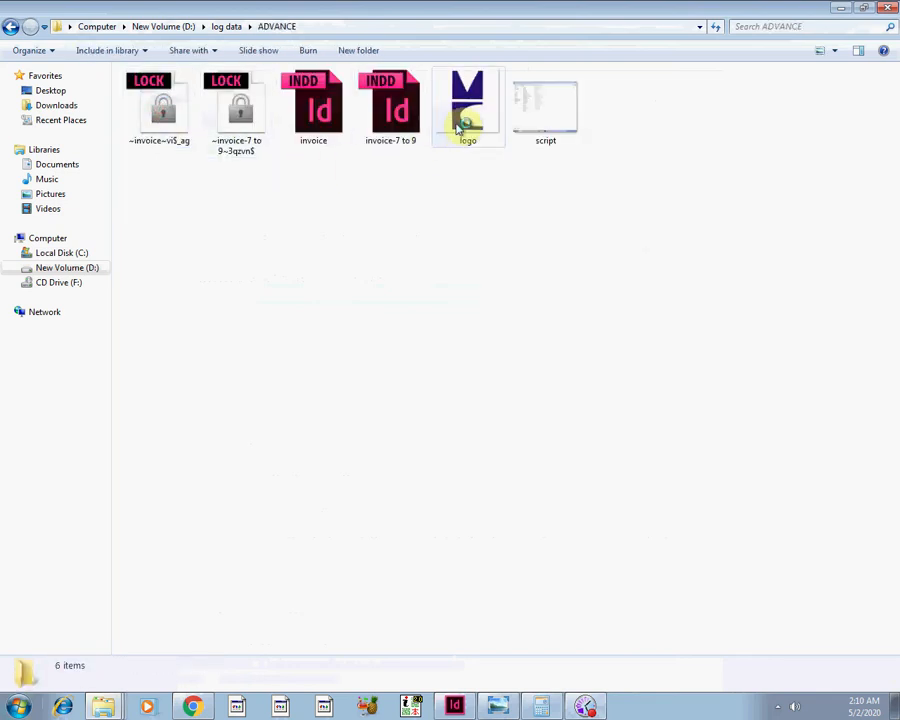
double_click(555, 128)
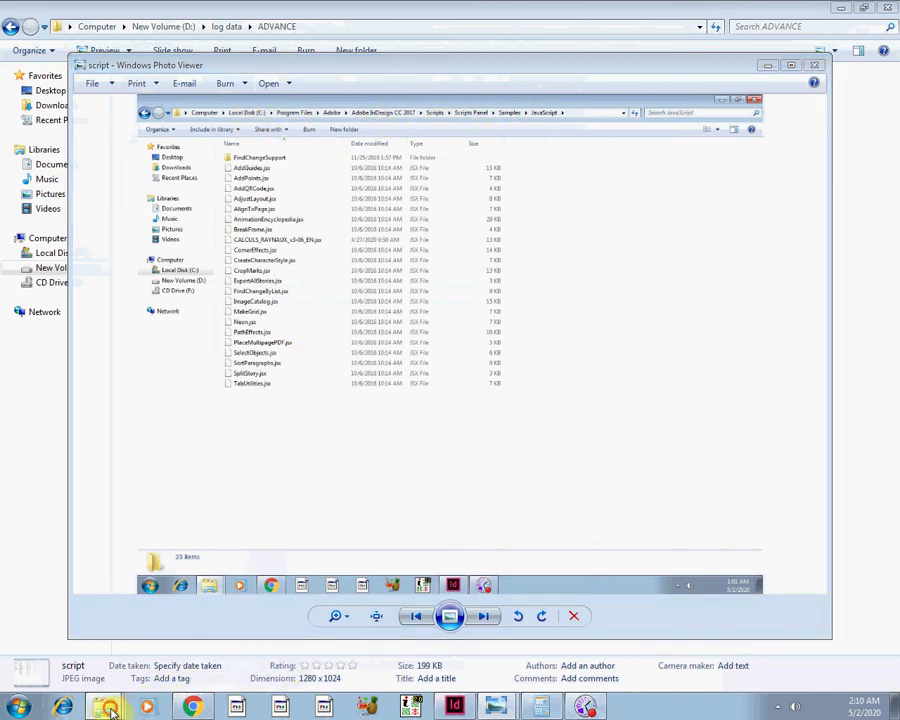
Step: In the other ADVANCE File Explorer window, browse to Program Files\Adobe\Adobe InDesign CC 2017\Scripts on drive C
mouse_move(110, 707)
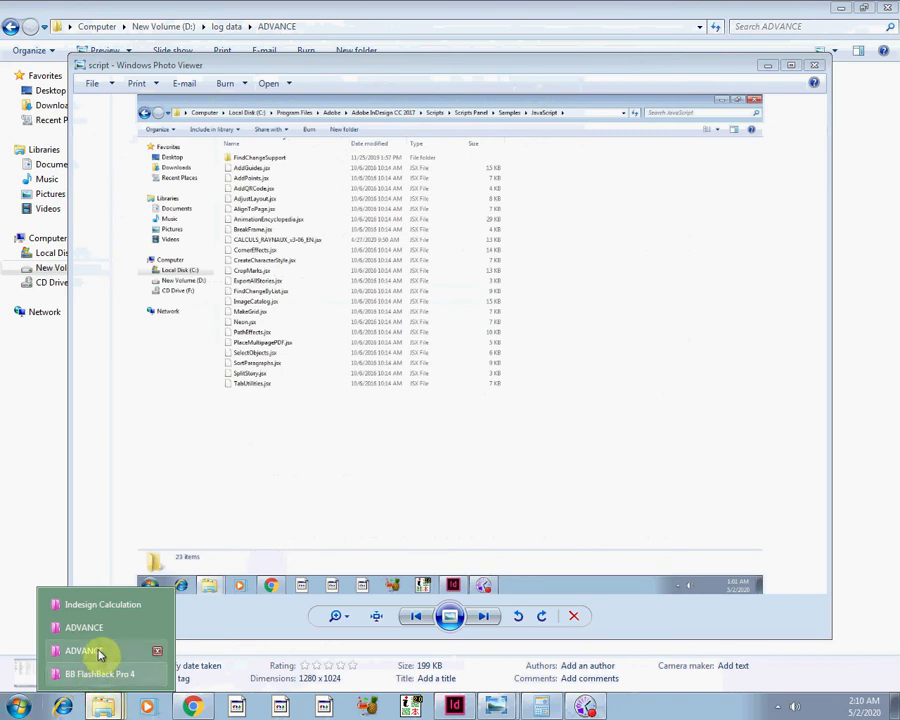
click(96, 650)
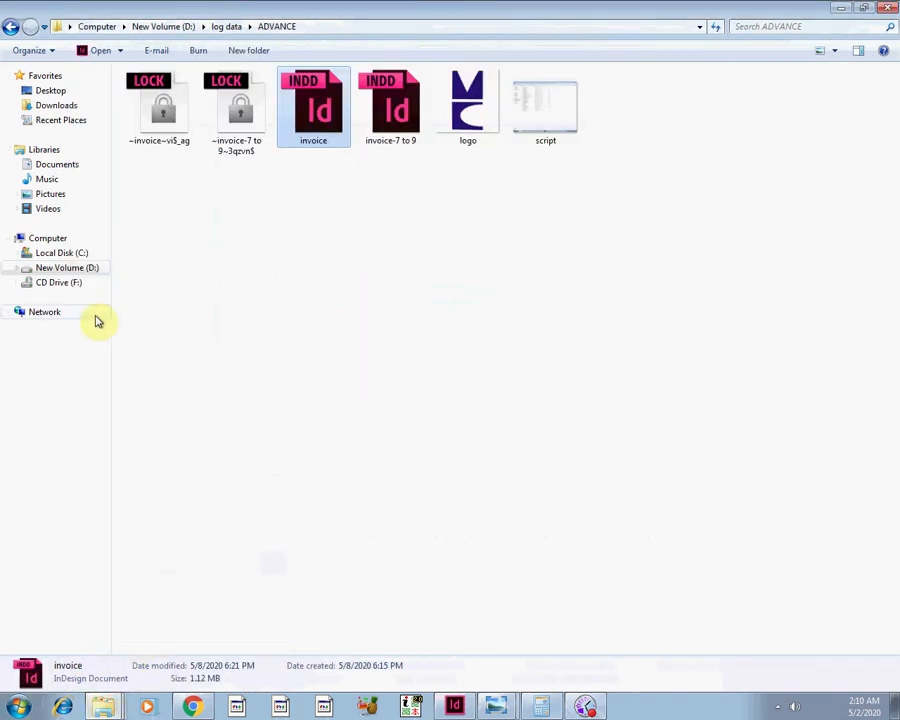
click(72, 253)
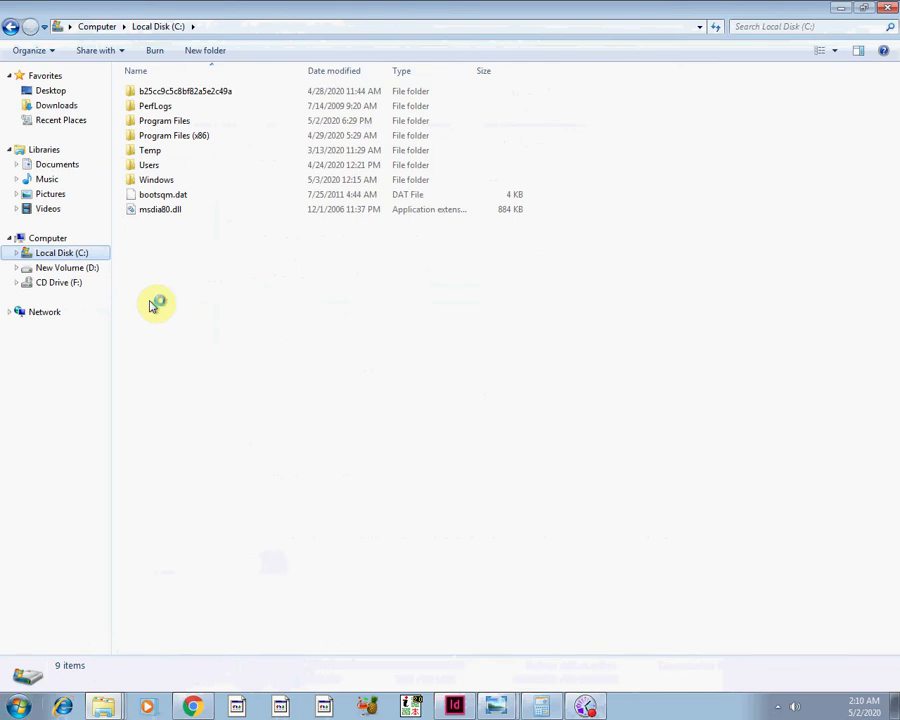
double_click(155, 125)
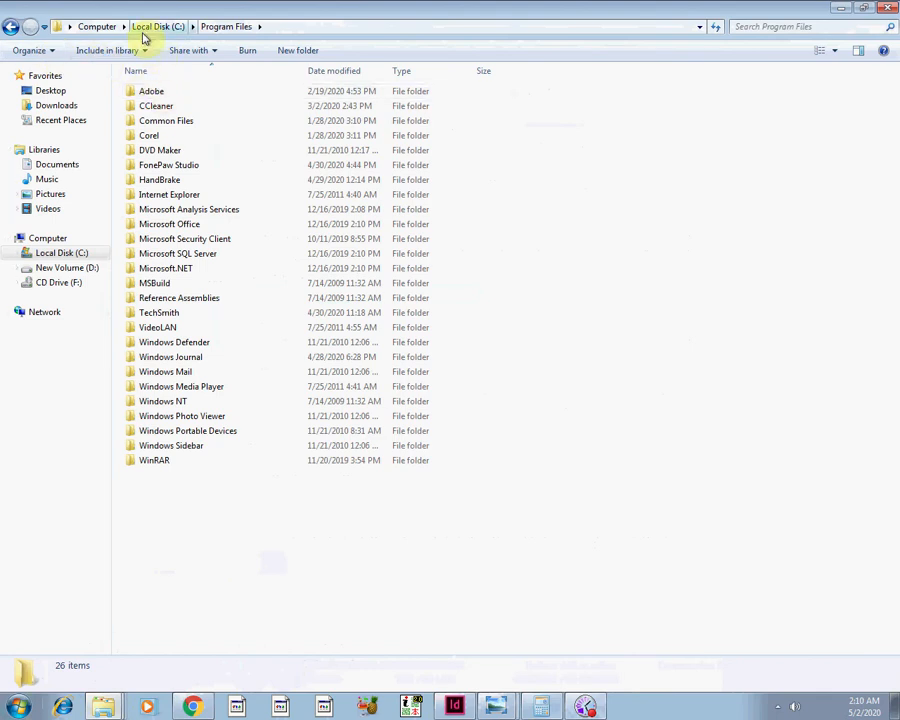
double_click(152, 92)
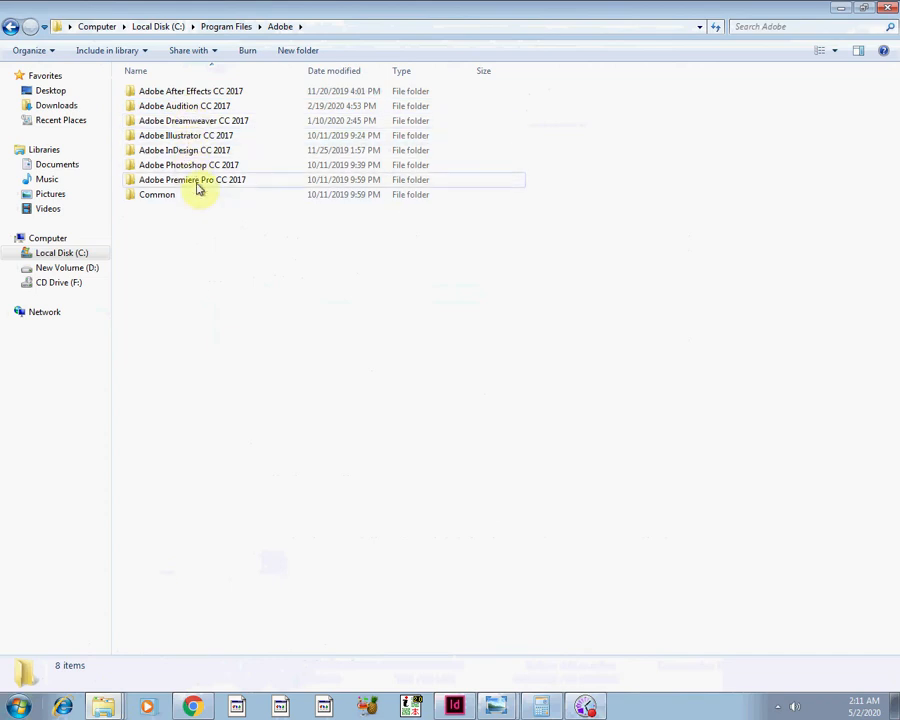
click(213, 234)
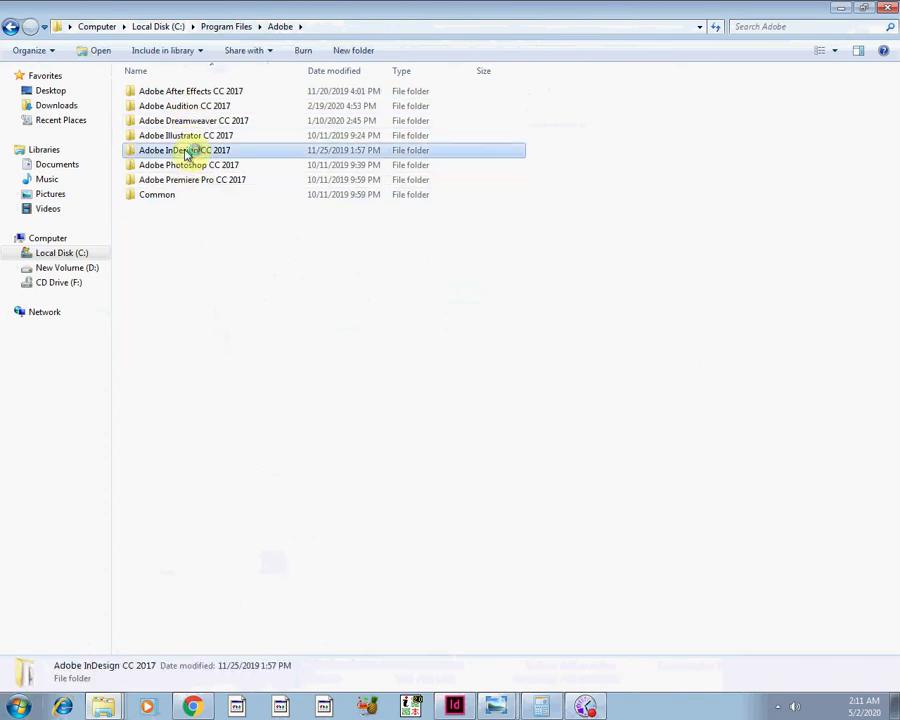
double_click(185, 152)
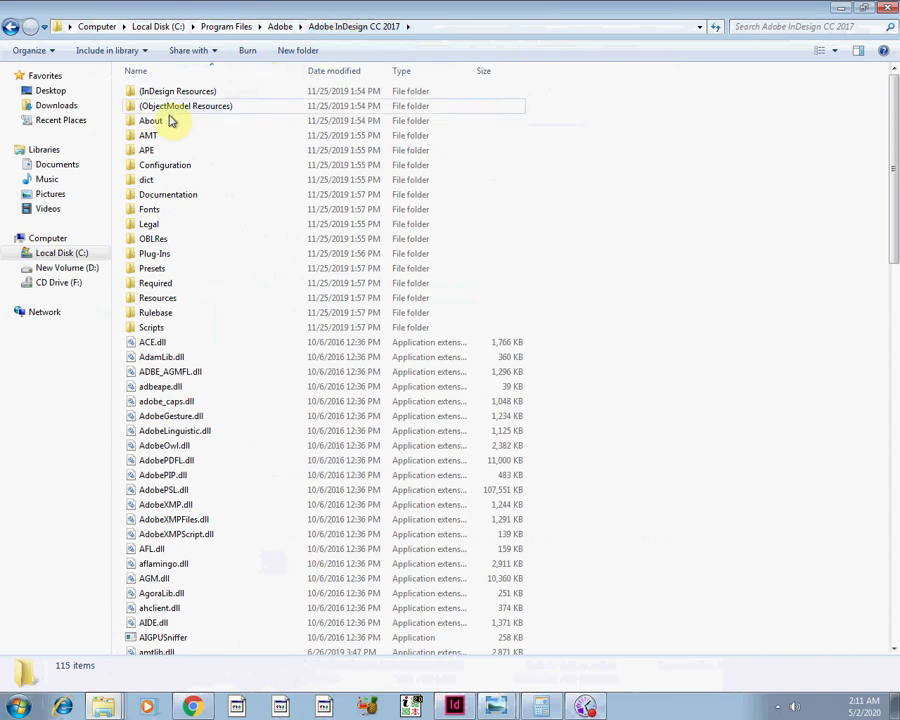
click(162, 329)
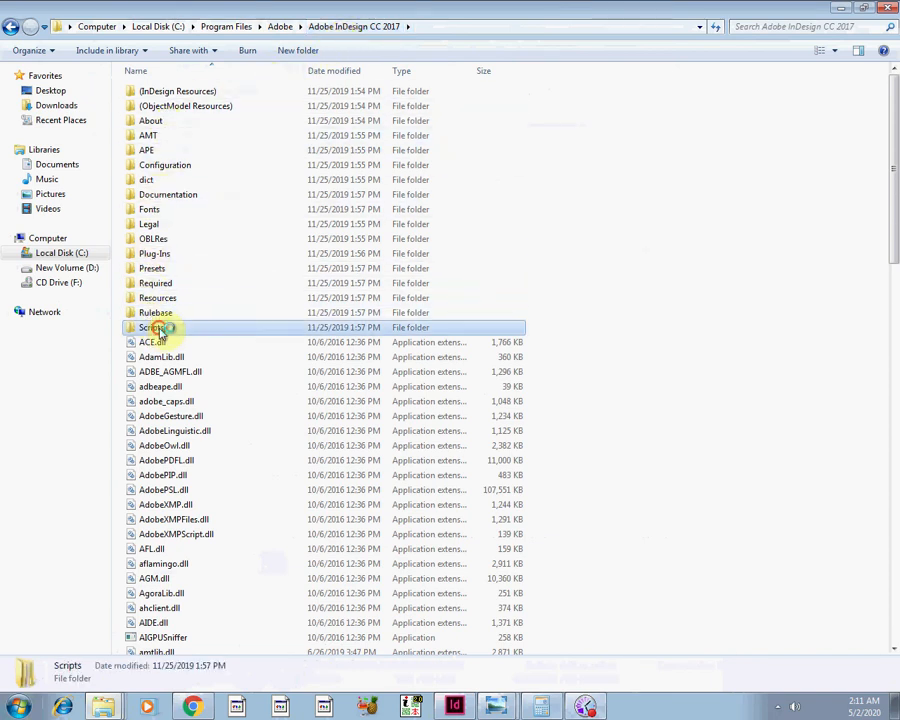
double_click(183, 331)
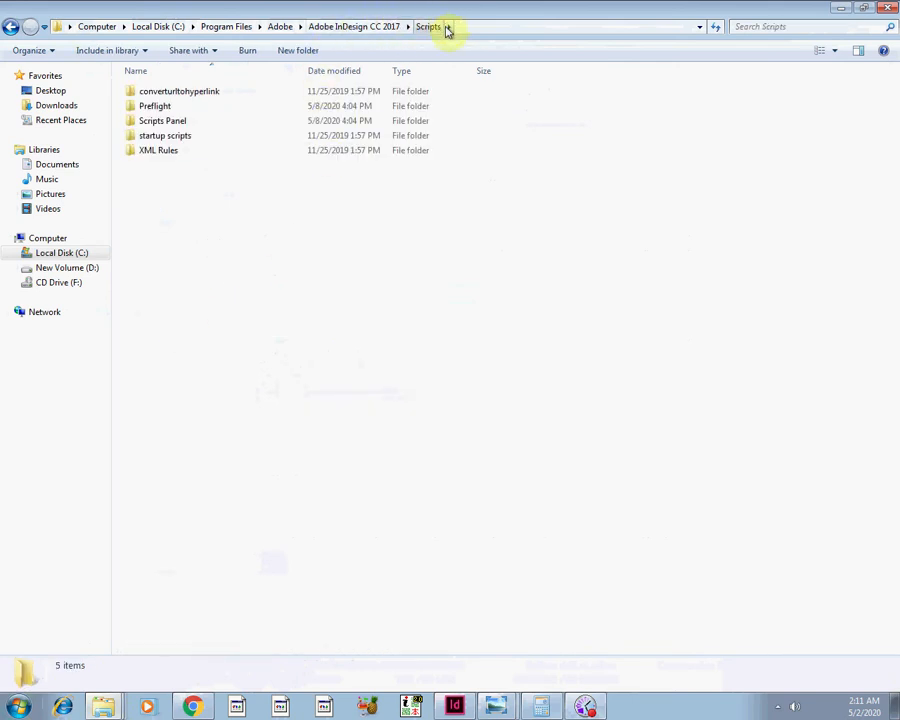
Step: Follow the folder path shown in the script image and open Scripts Panel\Samples\JavaScript inside the Scripts folder
mouse_move(500, 704)
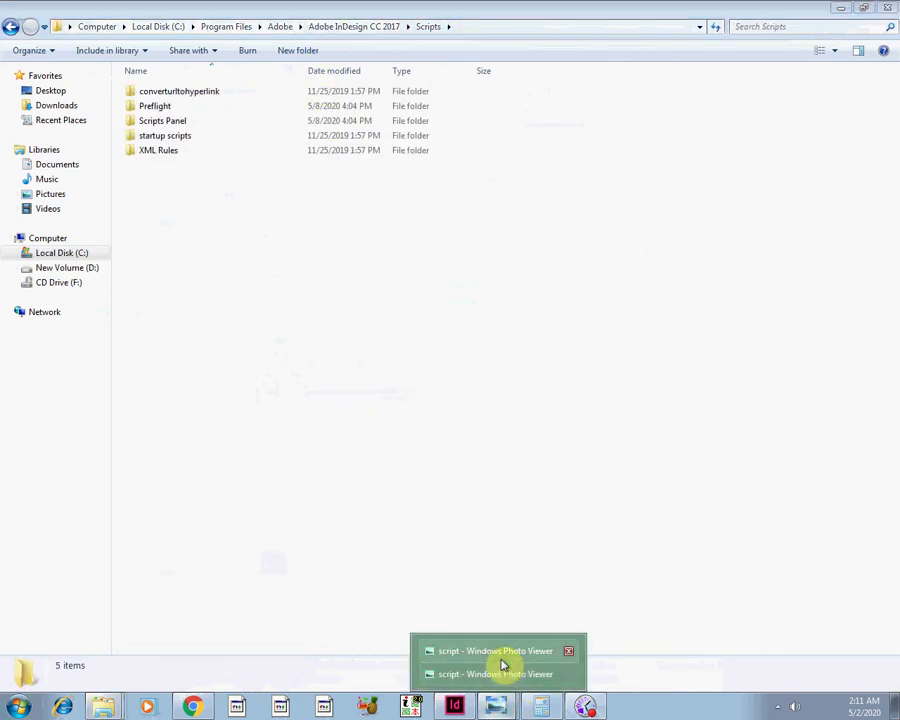
click(503, 664)
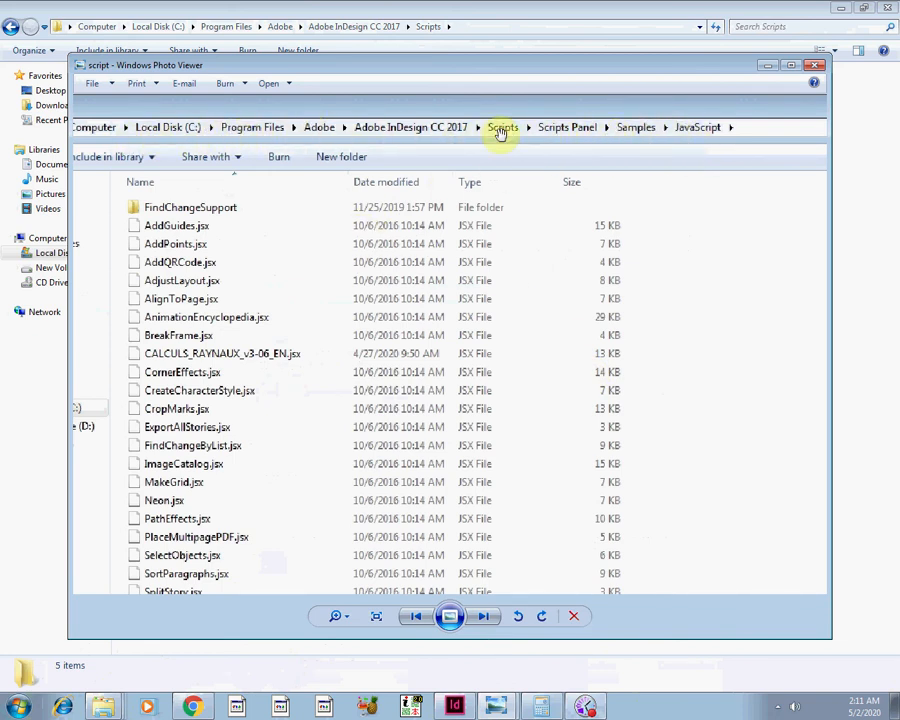
click(767, 66)
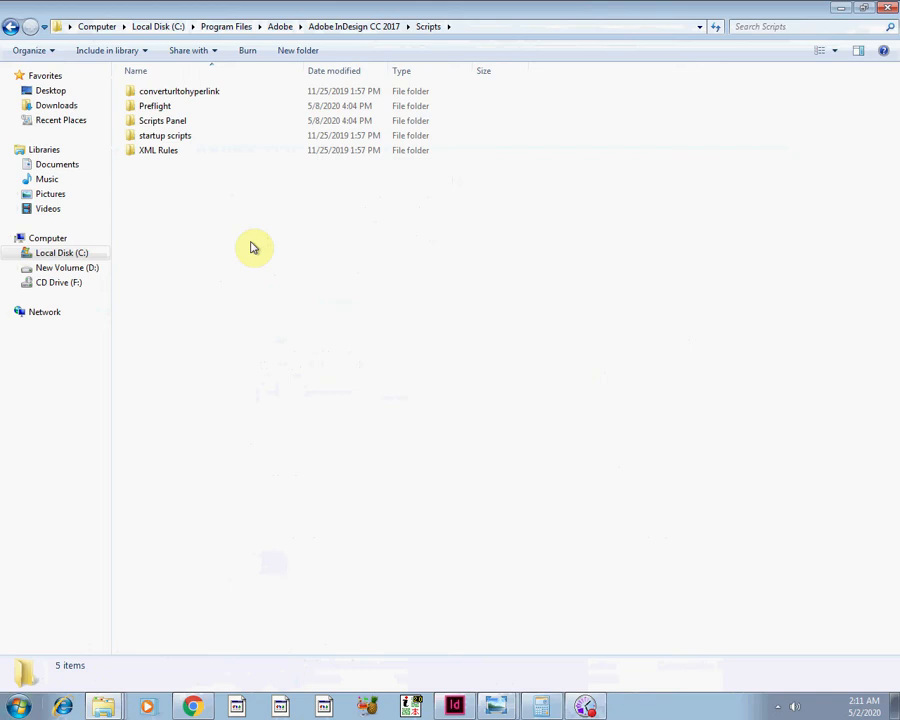
double_click(174, 121)
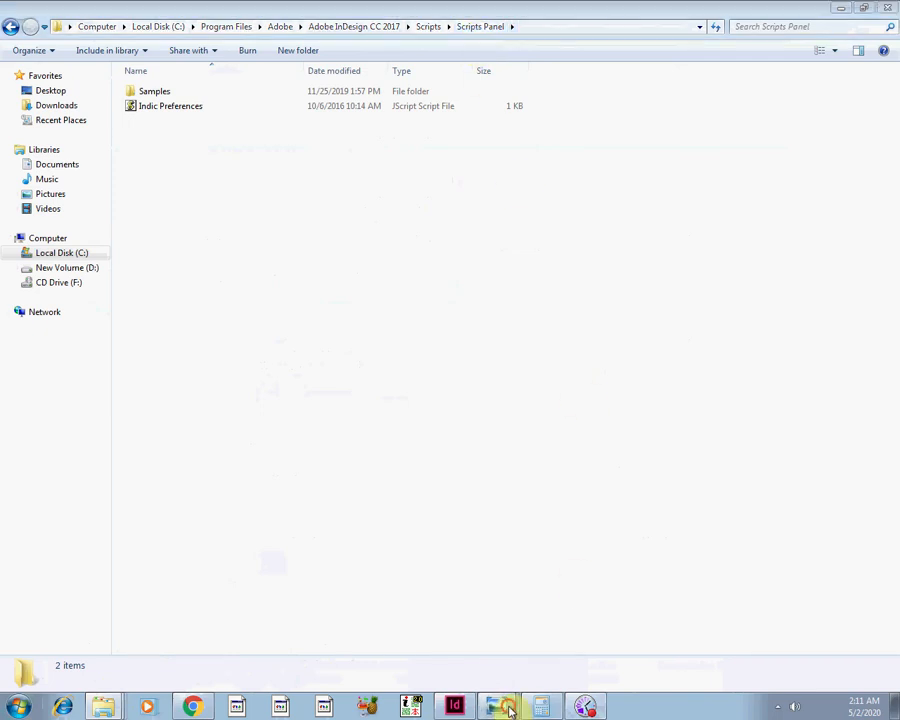
mouse_move(502, 705)
click(502, 655)
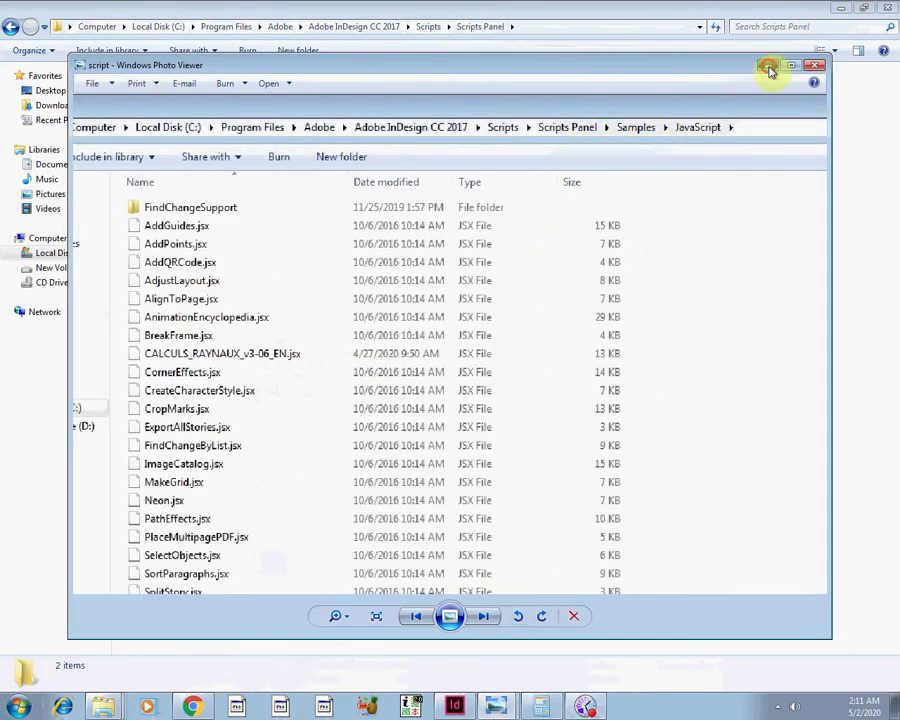
click(814, 65)
double_click(158, 93)
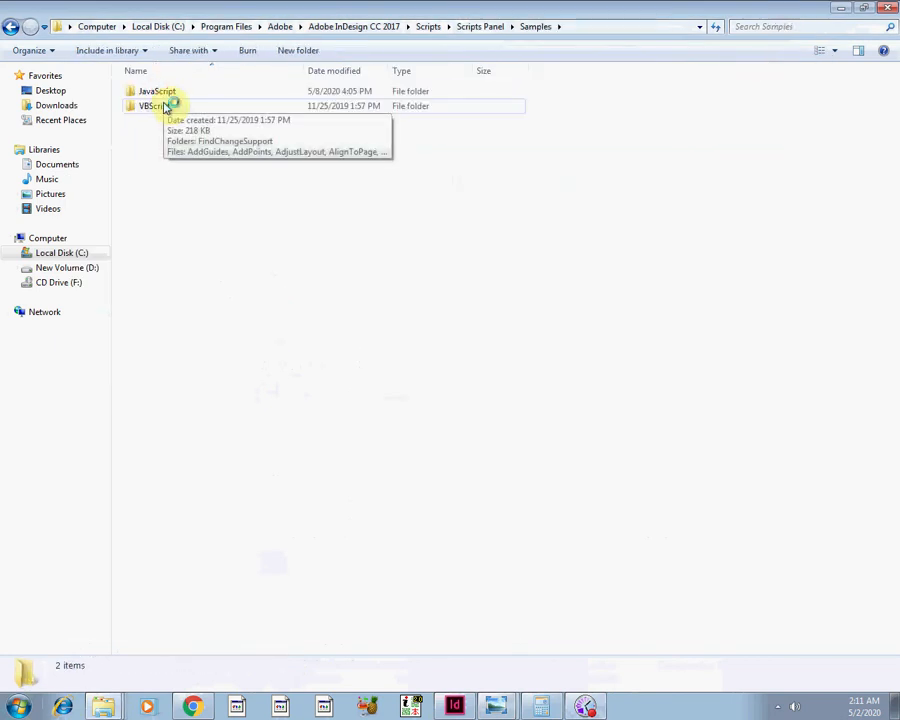
double_click(163, 97)
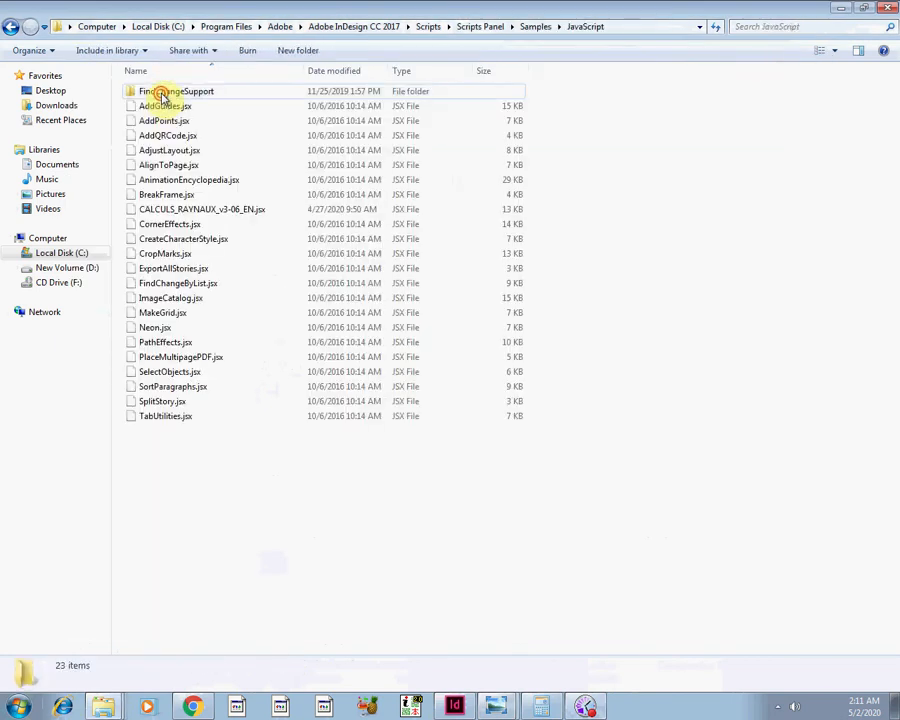
Step: Retrace the route from Scripts through Scripts Panel and Samples to JavaScript, and compare the path with the script image
click(10, 27)
click(10, 27)
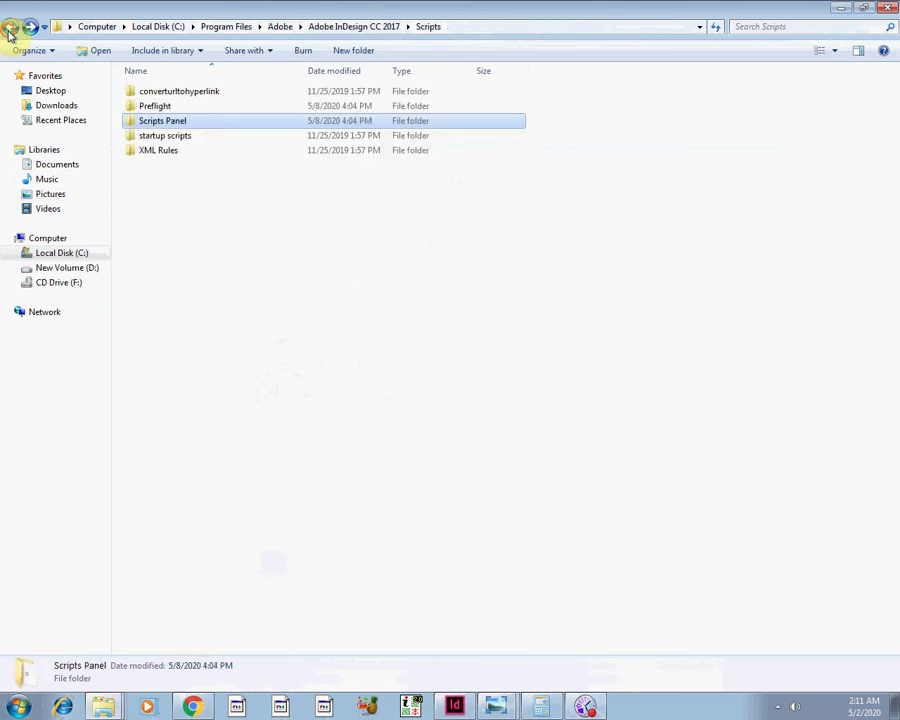
double_click(168, 123)
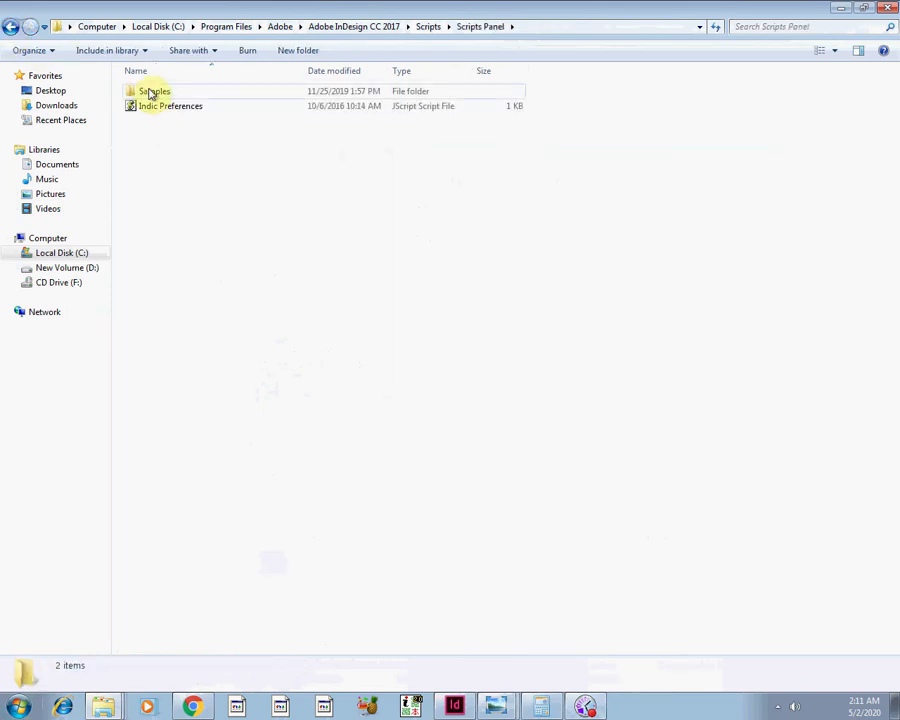
double_click(152, 92)
double_click(153, 96)
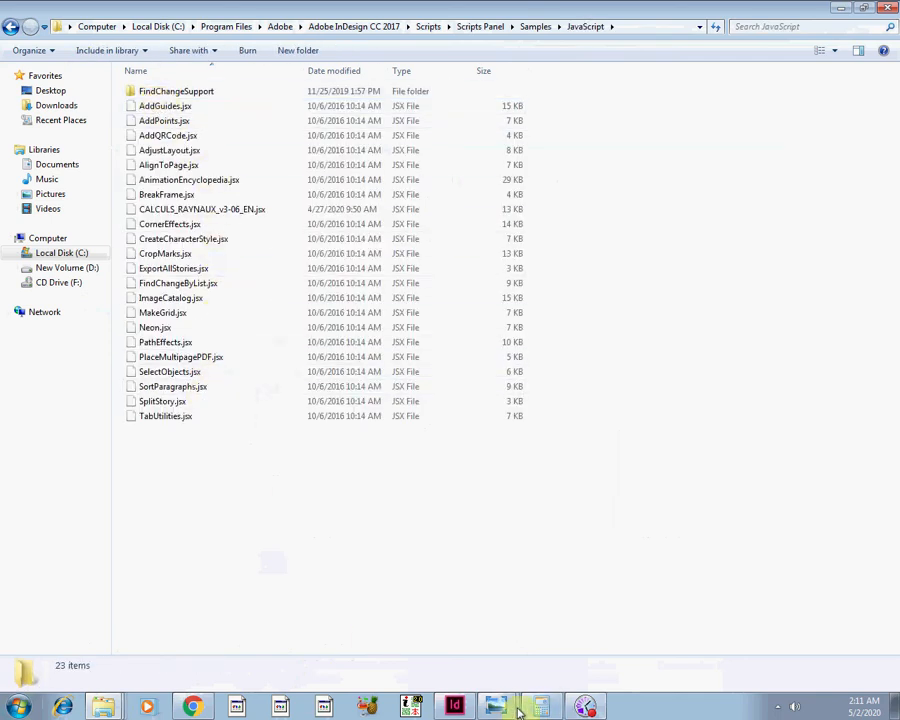
mouse_move(504, 702)
click(505, 670)
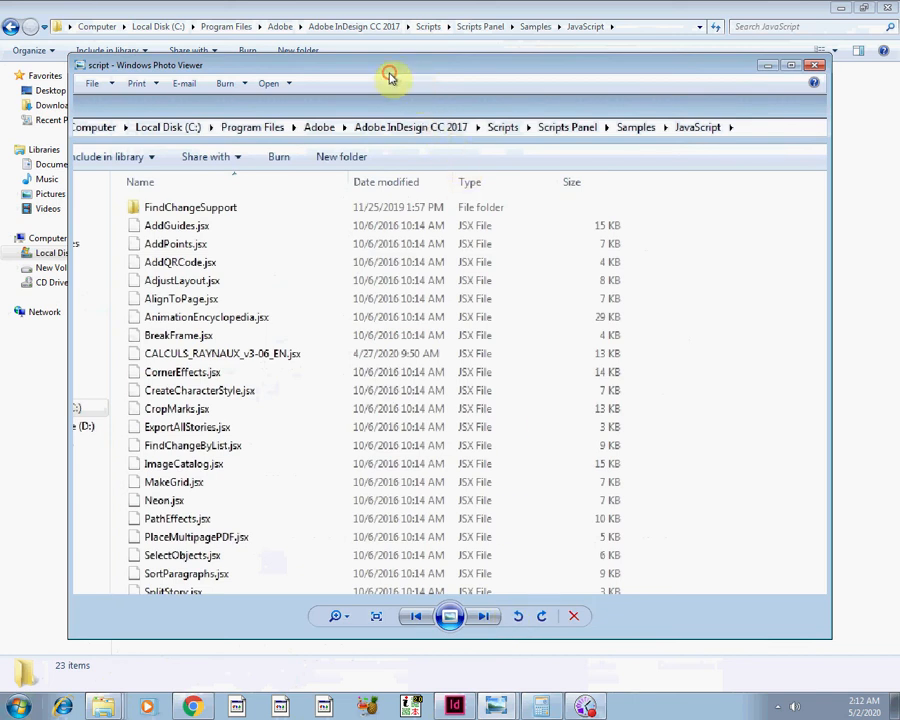
drag(388, 76, 352, 80)
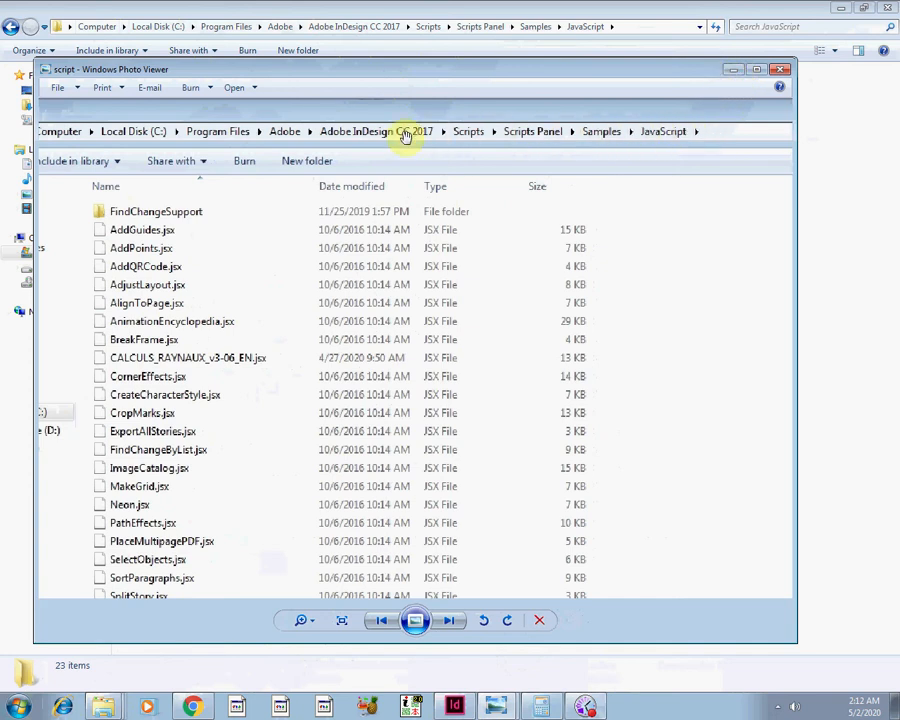
click(733, 72)
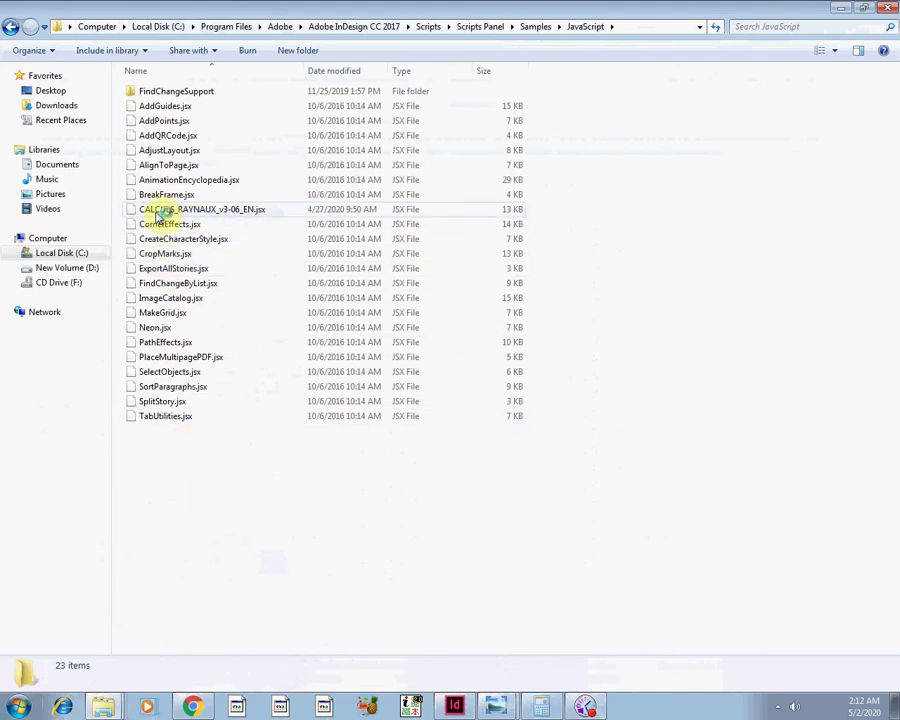
Step: Leave the JavaScript folder and switch back to the invoice document in InDesign
mouse_move(106, 700)
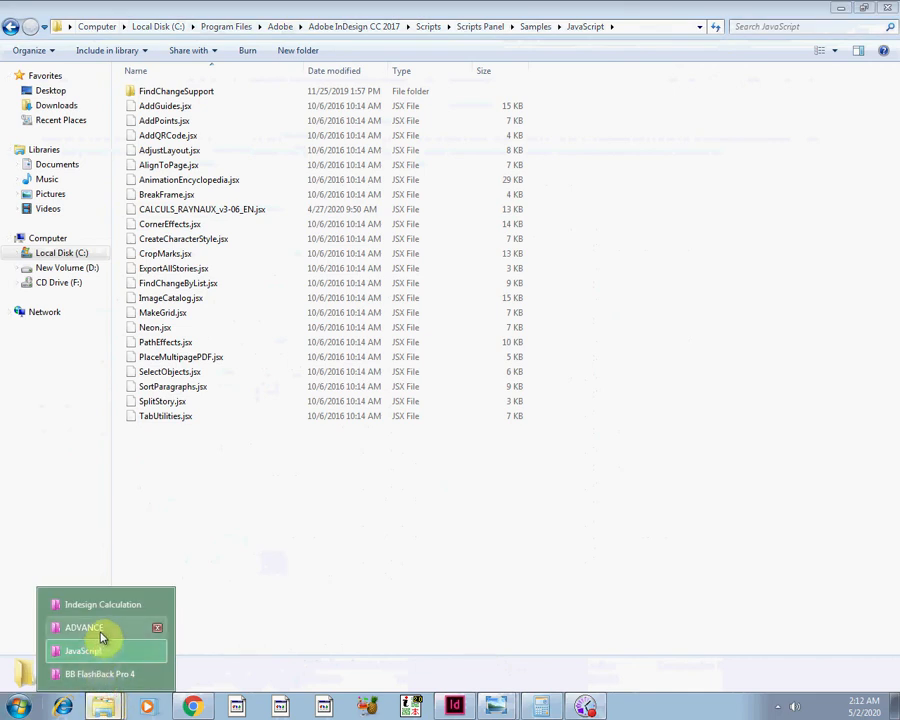
click(243, 527)
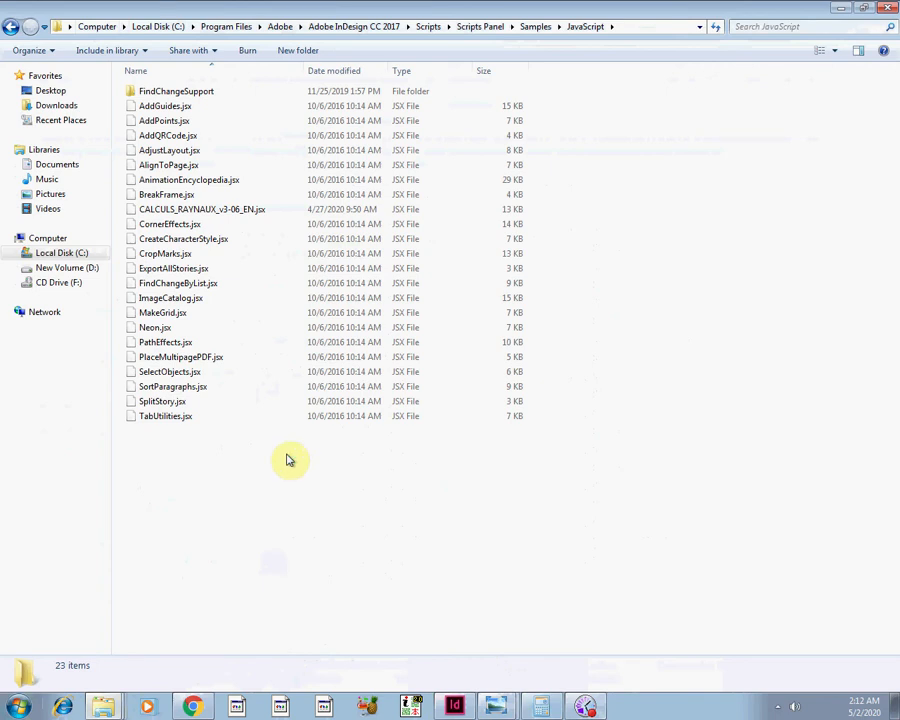
click(454, 708)
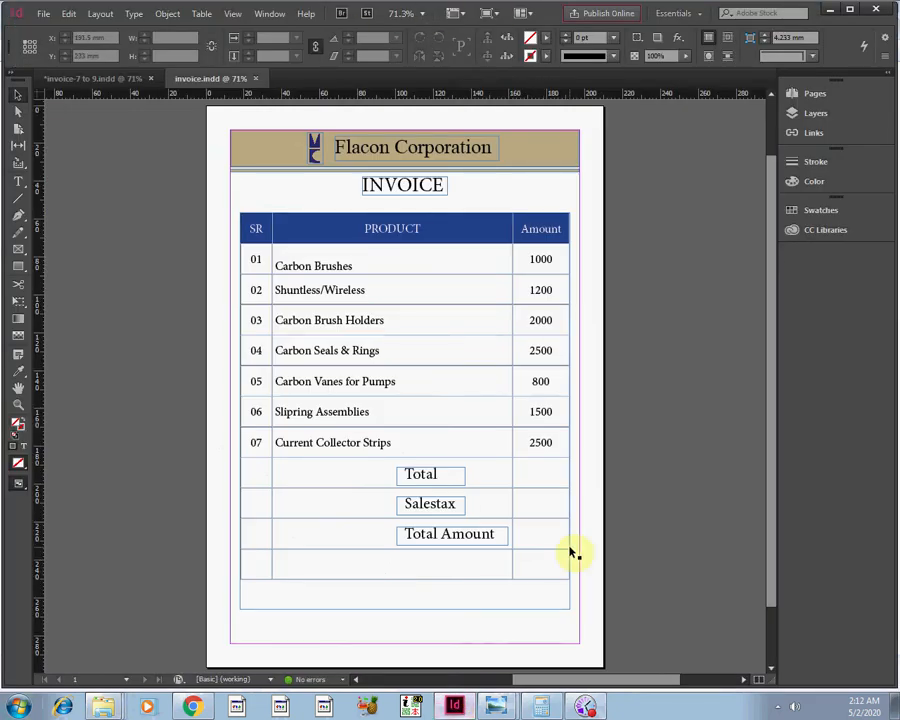
Step: Select the Amount cells from the first product down to the empty Total row with the Type tool, and clear the selection
click(18, 182)
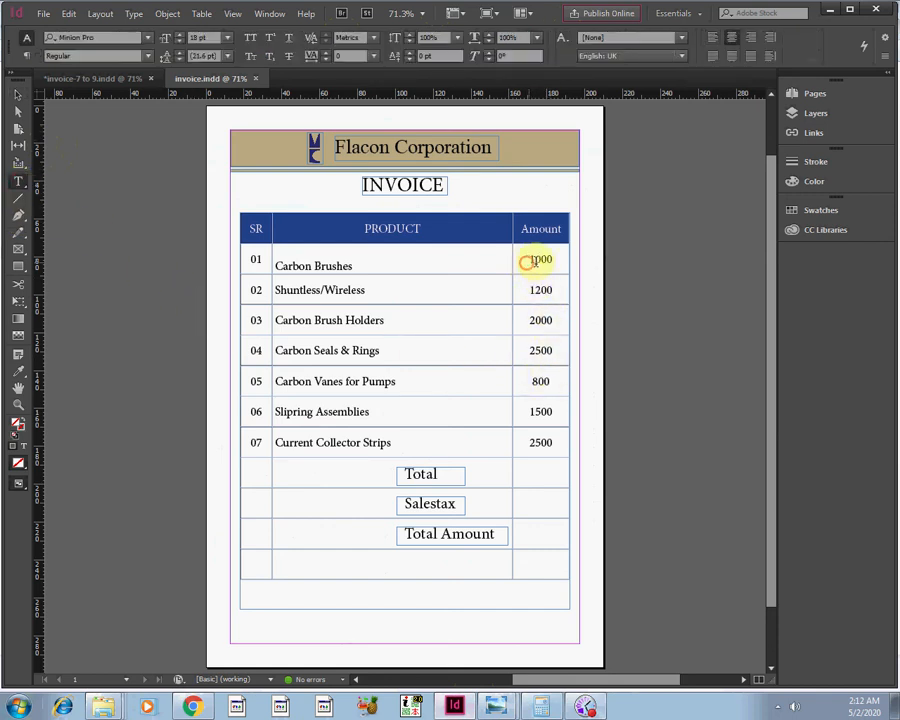
drag(528, 262, 555, 473)
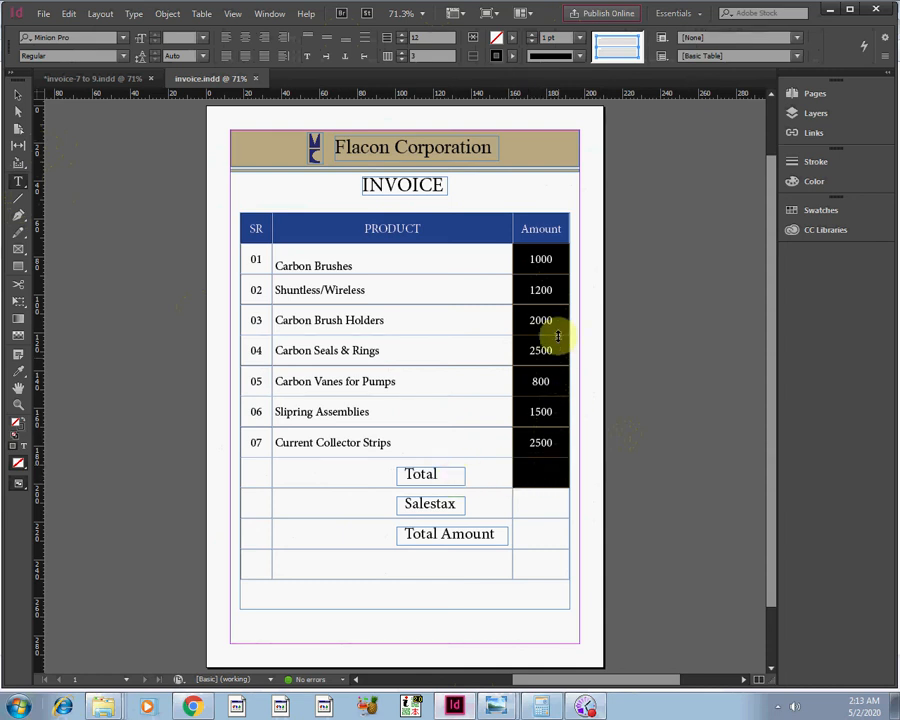
click(490, 310)
Step: Display the Scripts utility beside the invoice
click(260, 16)
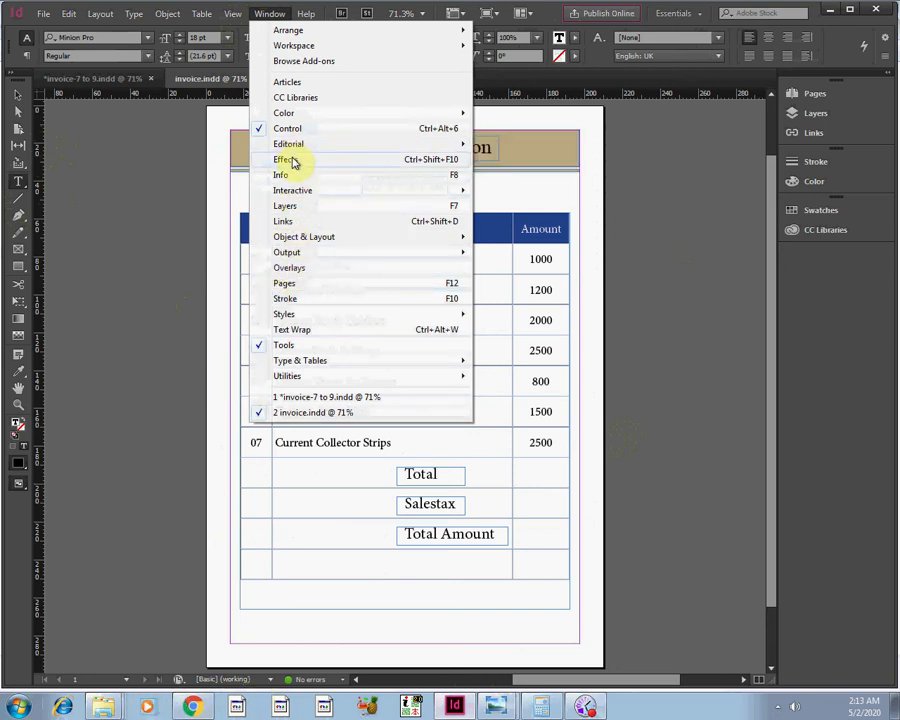
mouse_move(286, 378)
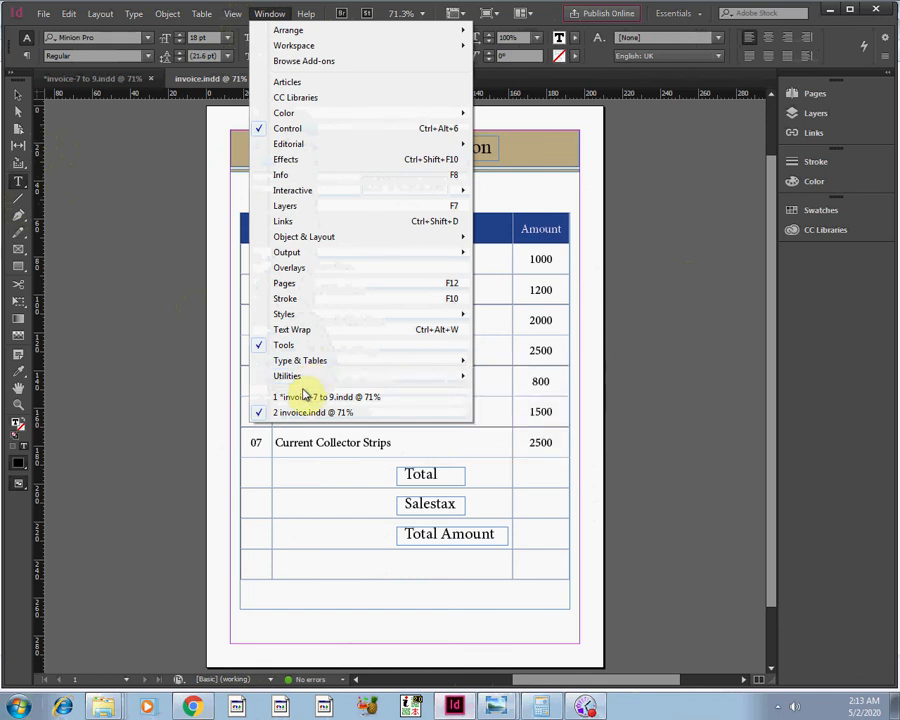
click(511, 424)
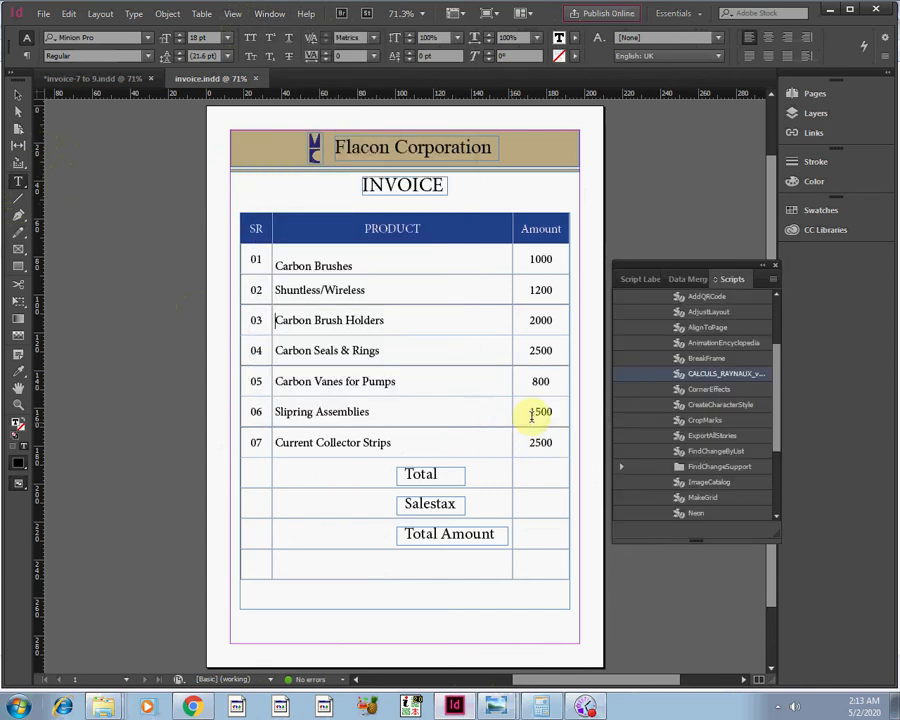
Step: View the Script Label and Data Merge utilities grouped with Scripts, and return to the list of scripts
click(646, 280)
click(692, 280)
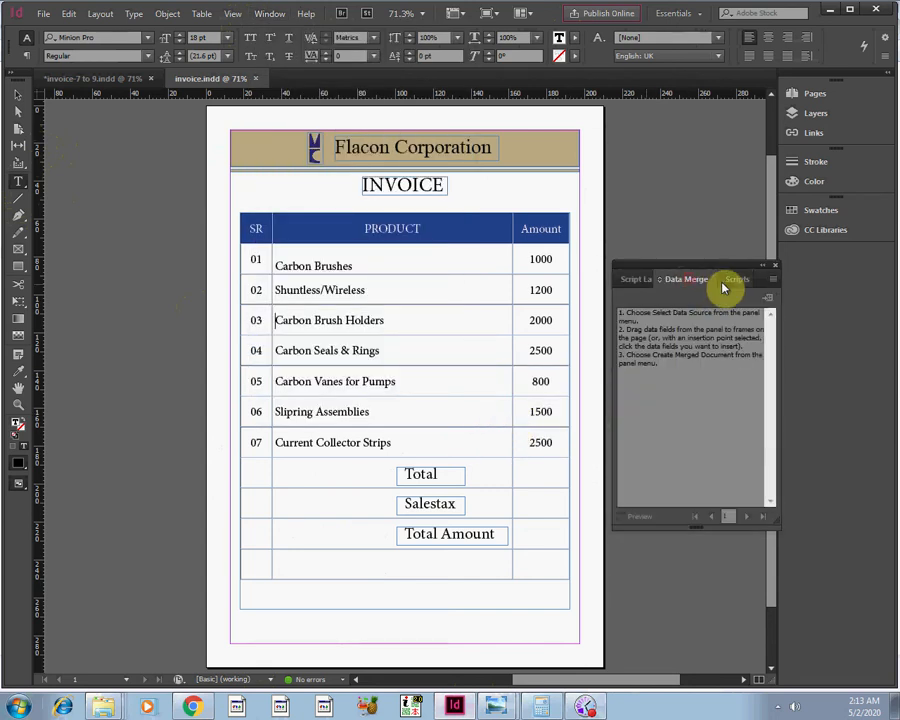
click(634, 279)
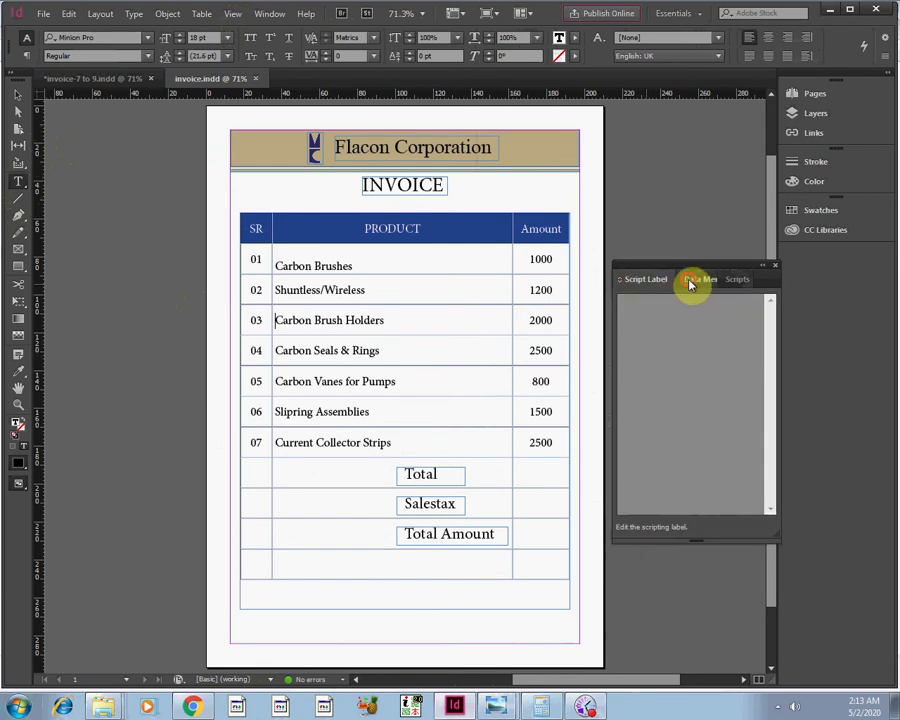
click(692, 281)
click(730, 280)
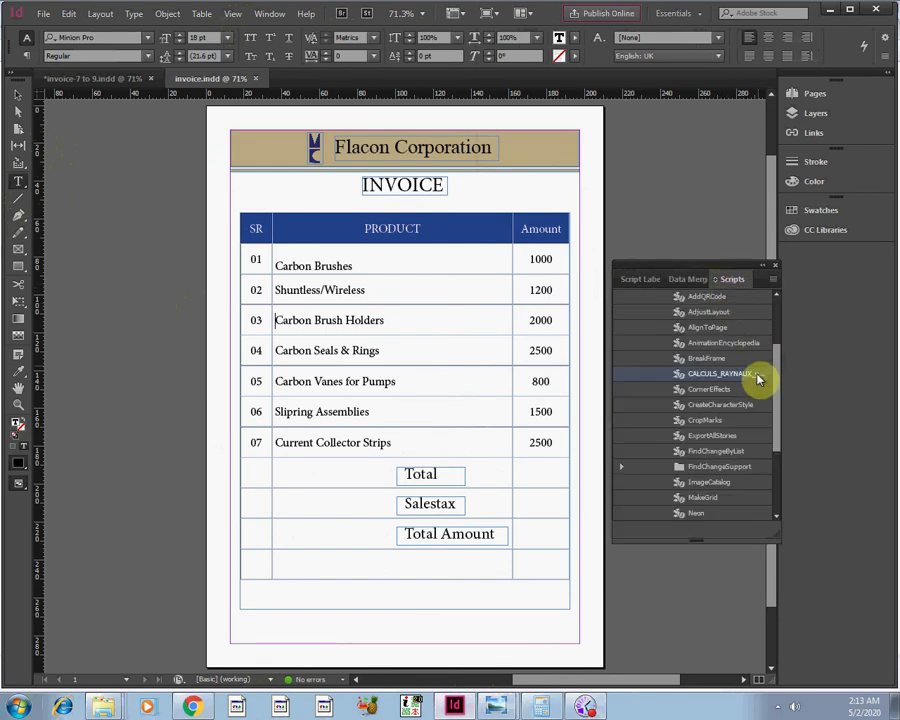
Step: Look through the Application, Samples and JavaScript folders for the Calculs Raynaux script, and collapse the script tree
drag(776, 384, 749, 303)
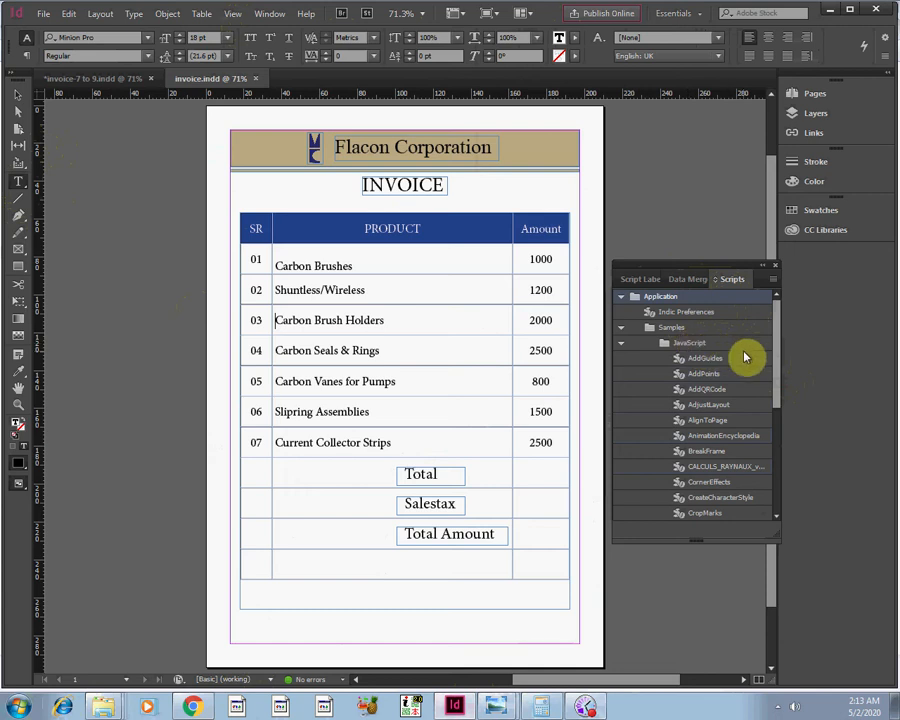
scroll(778, 366, down, 3)
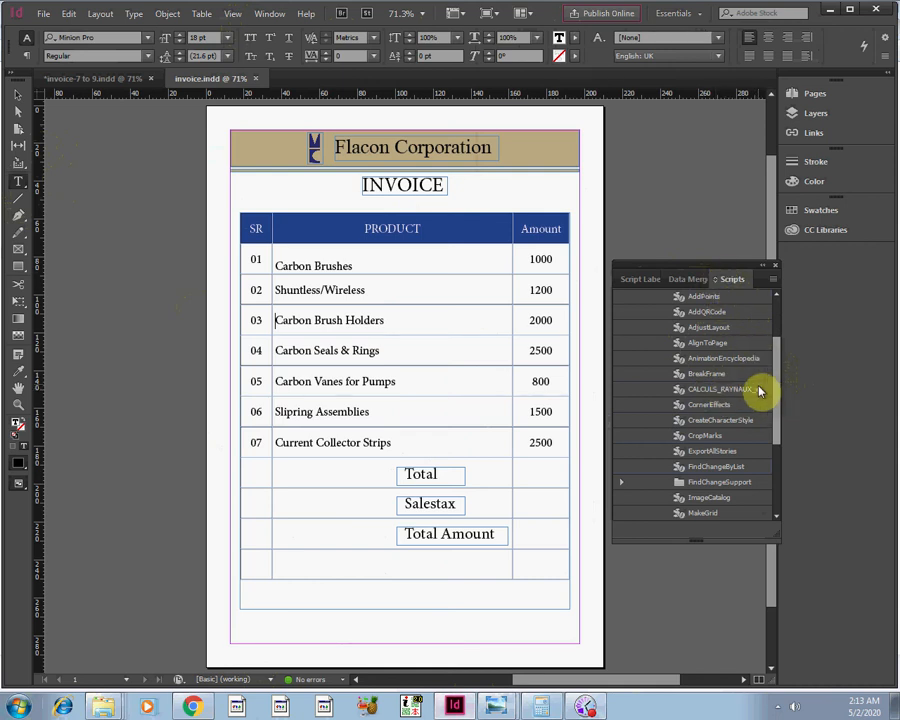
drag(778, 392, 770, 302)
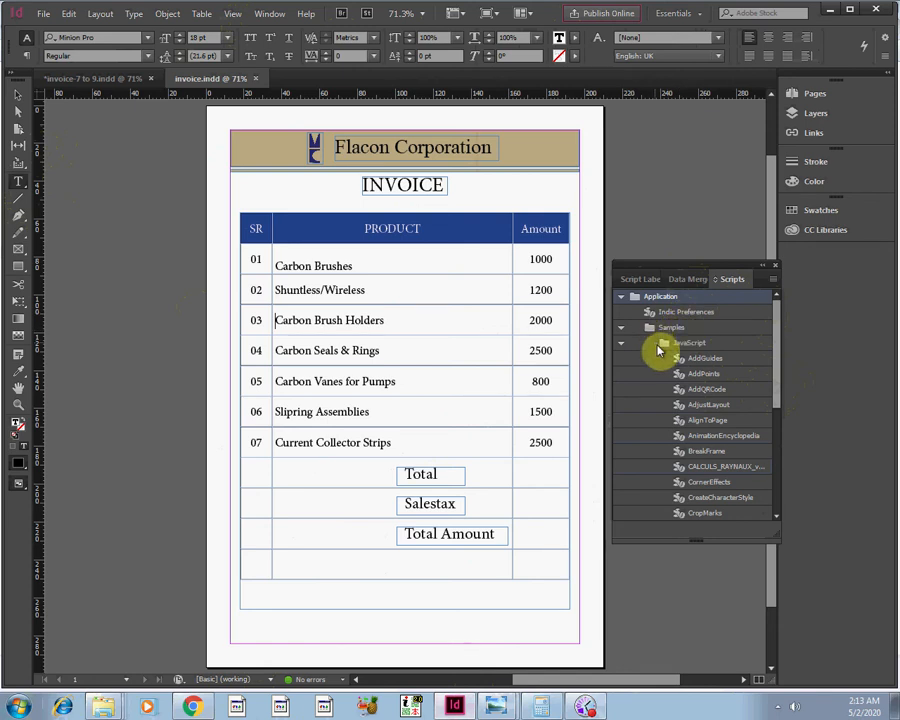
click(622, 344)
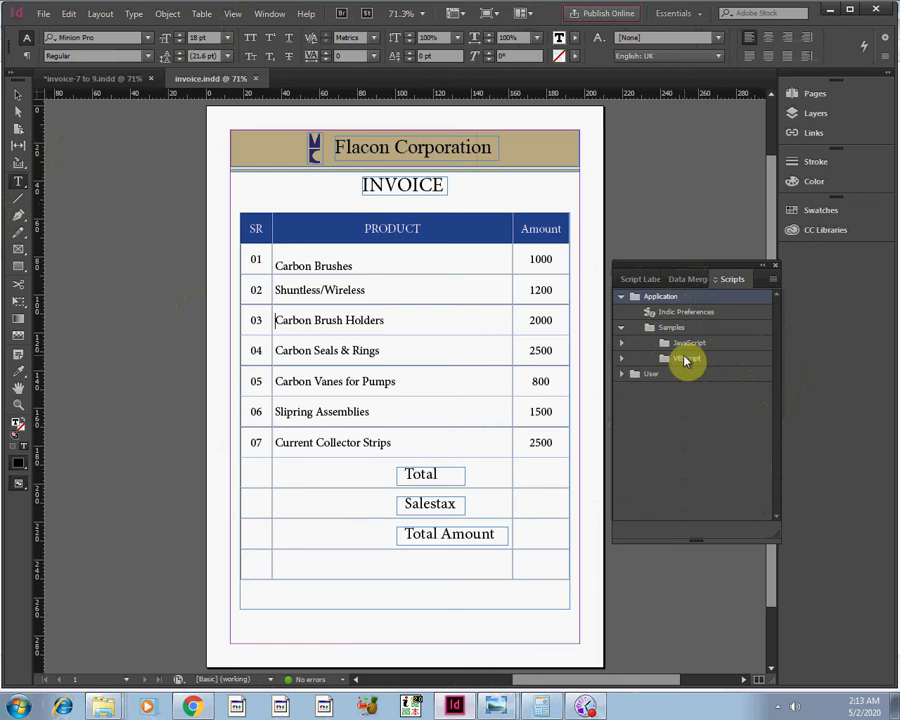
click(622, 344)
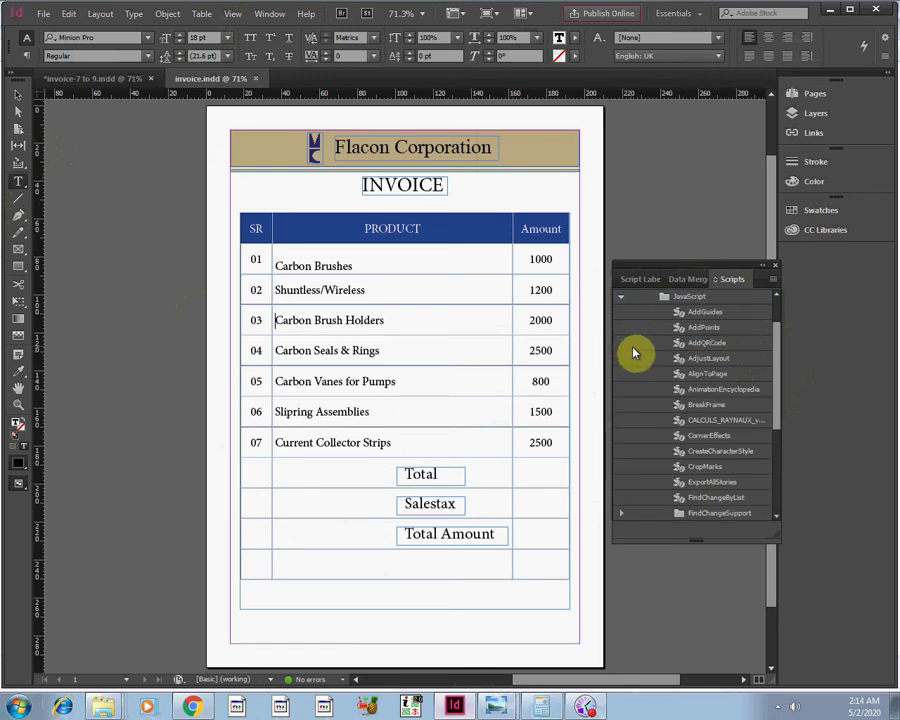
click(621, 297)
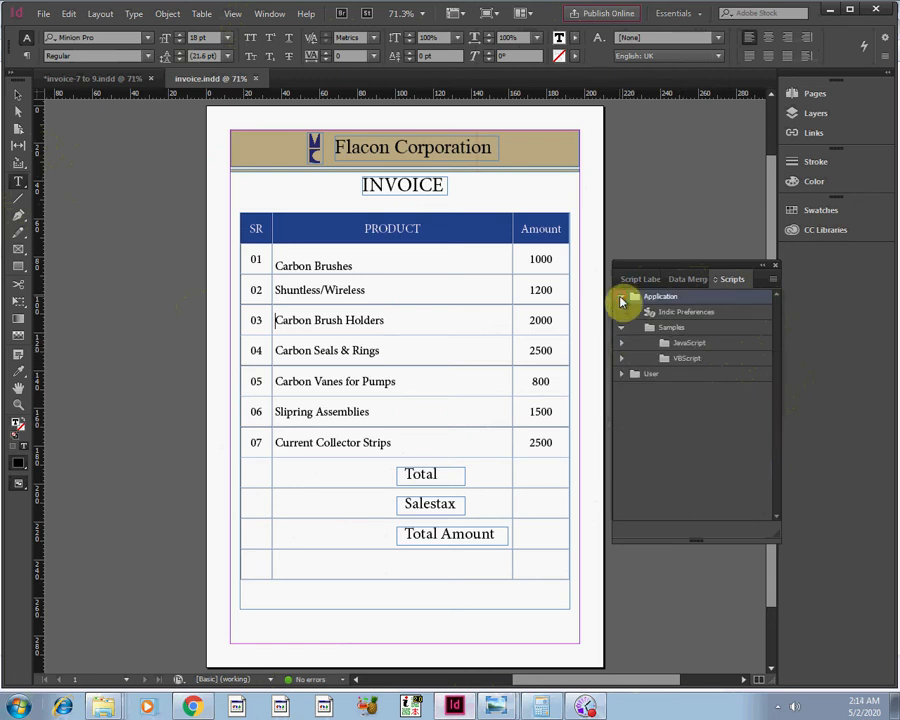
click(622, 297)
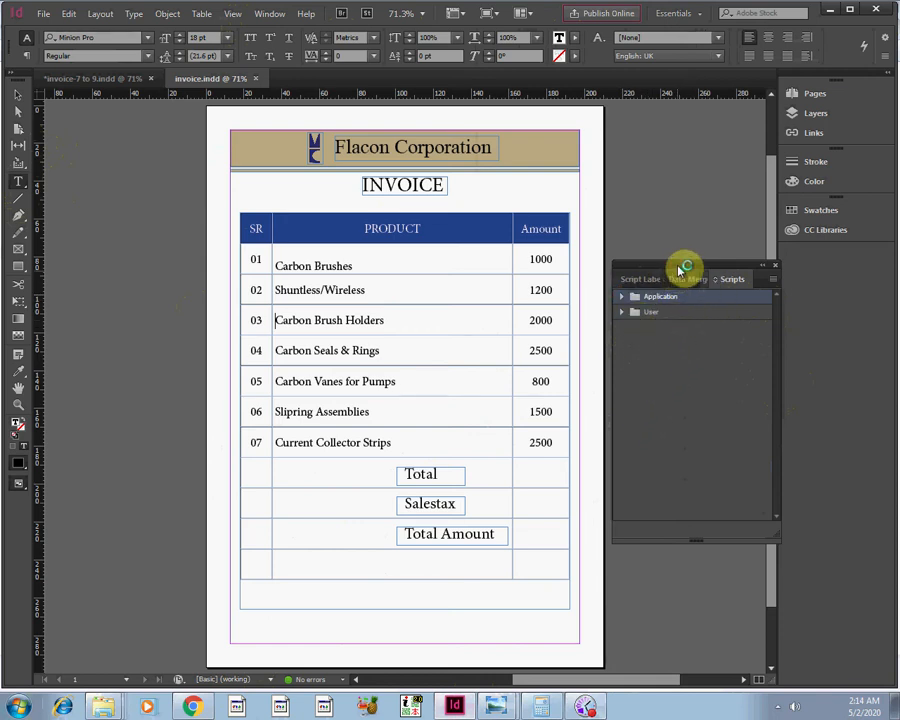
Step: Move the Scripts window over the invoice table and expand Application, Samples and JavaScript in its tree
drag(680, 270, 414, 308)
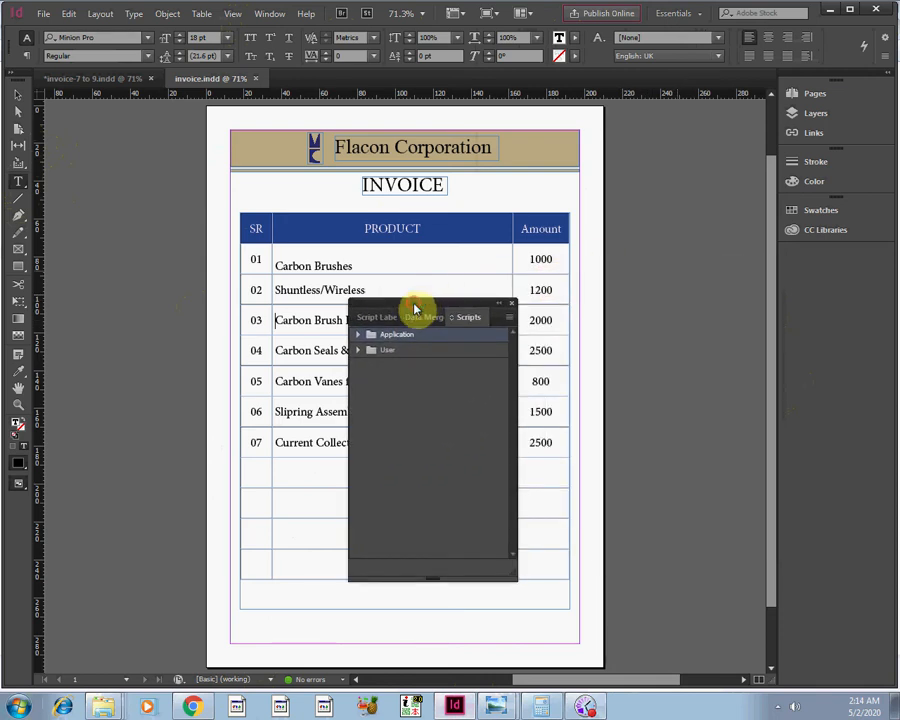
click(360, 335)
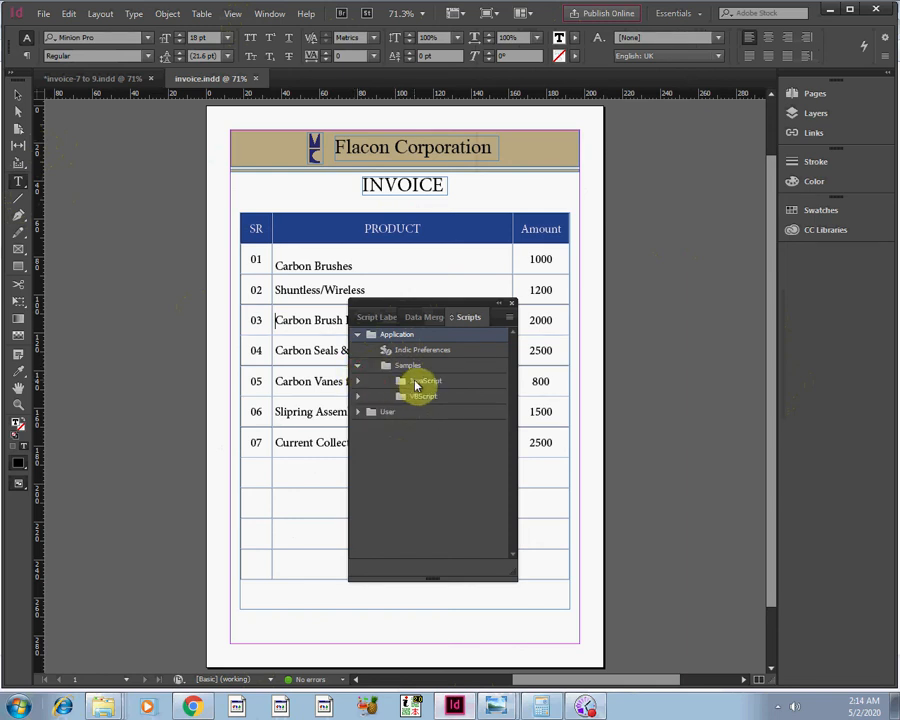
click(358, 382)
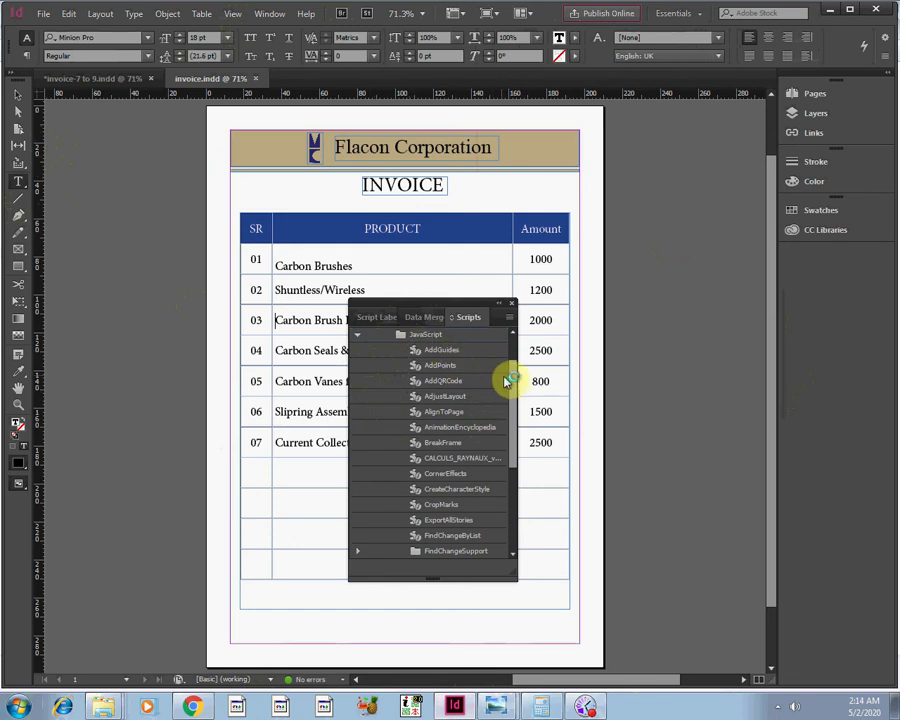
drag(516, 380, 512, 366)
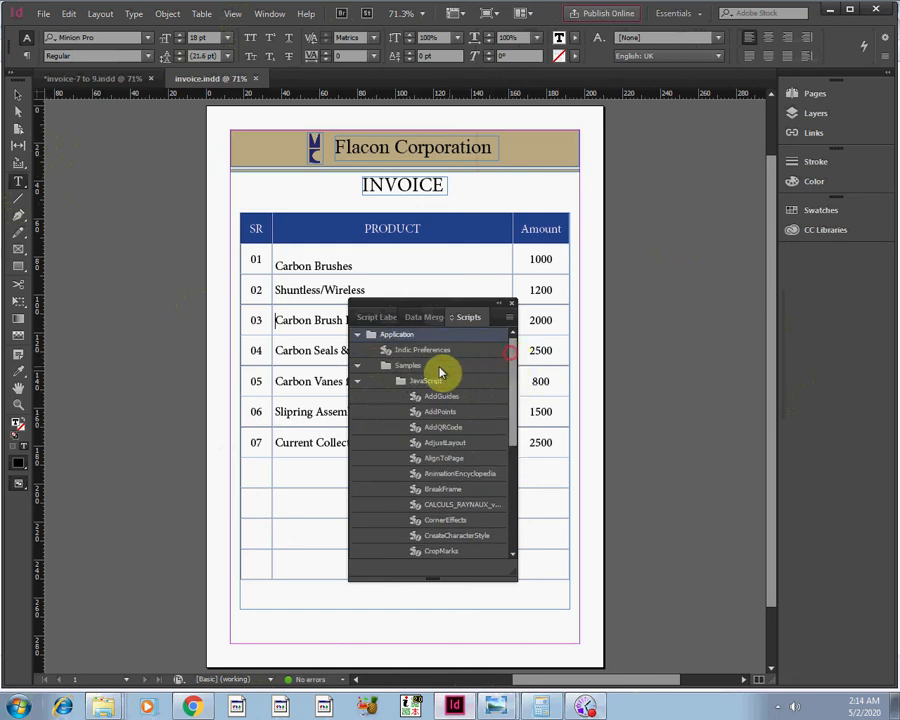
Step: Check the JavaScript folder path in the script image against the script tree, and return to the invoice
mouse_move(497, 707)
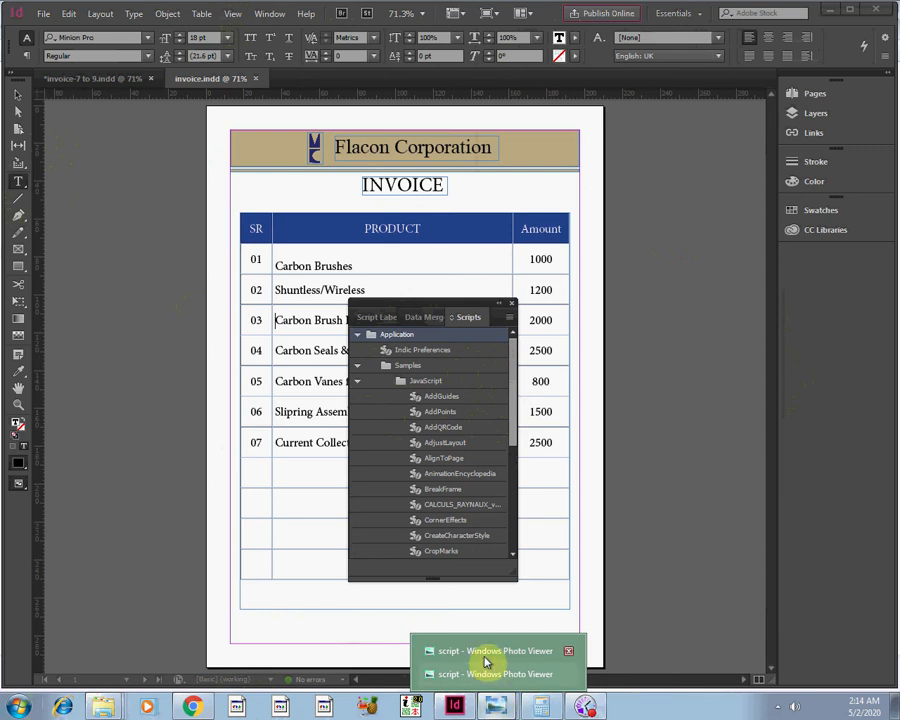
click(485, 655)
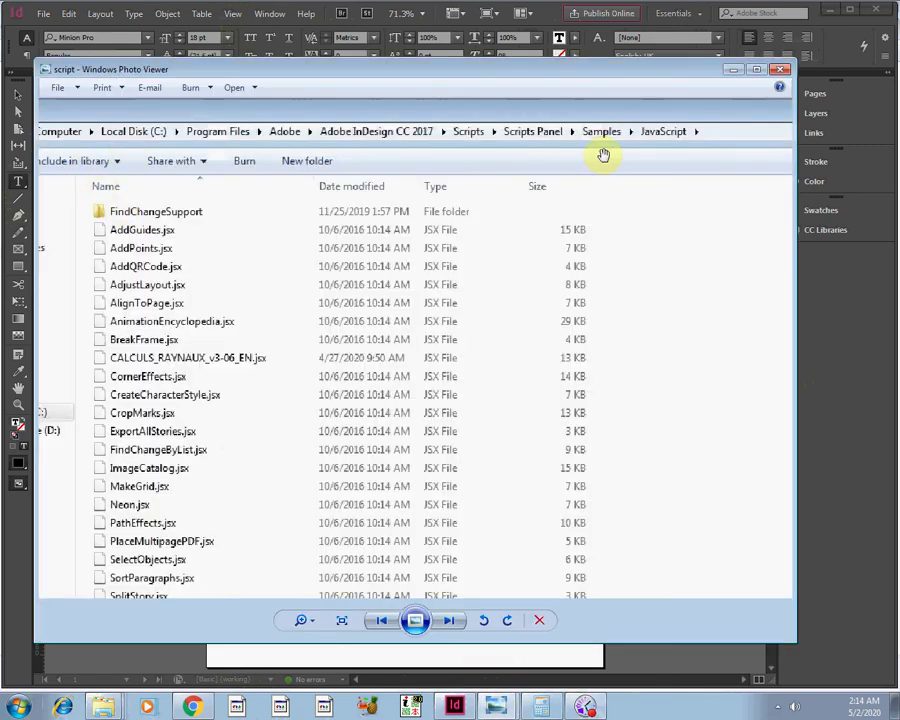
click(740, 70)
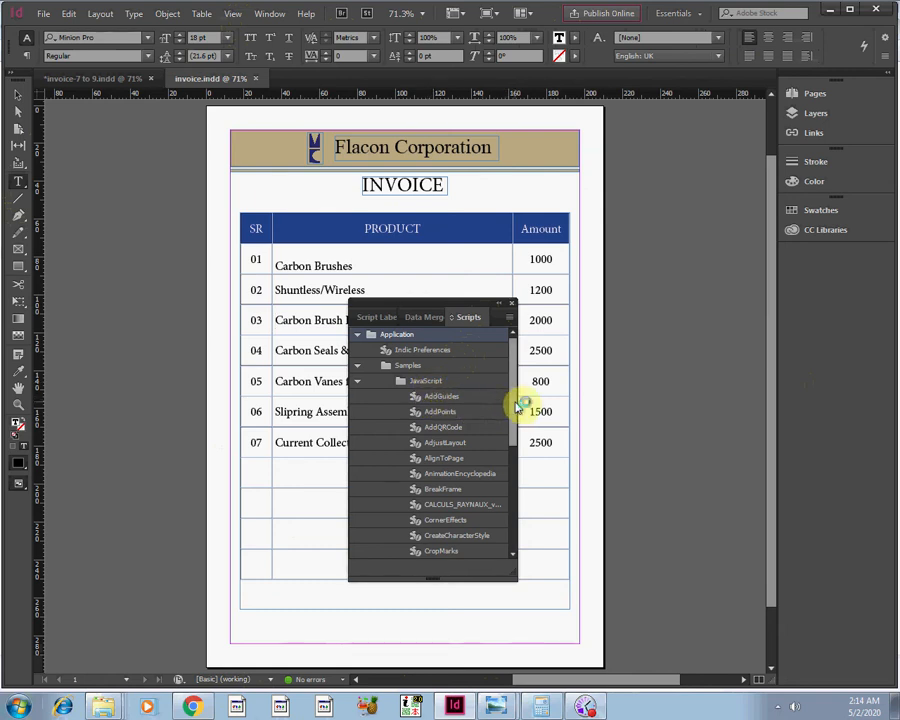
Step: Locate CALCULS_RAYNAUX_v3-06_EN among the JavaScript scripts and move the Scripts window clear of the invoice table
drag(516, 404, 511, 425)
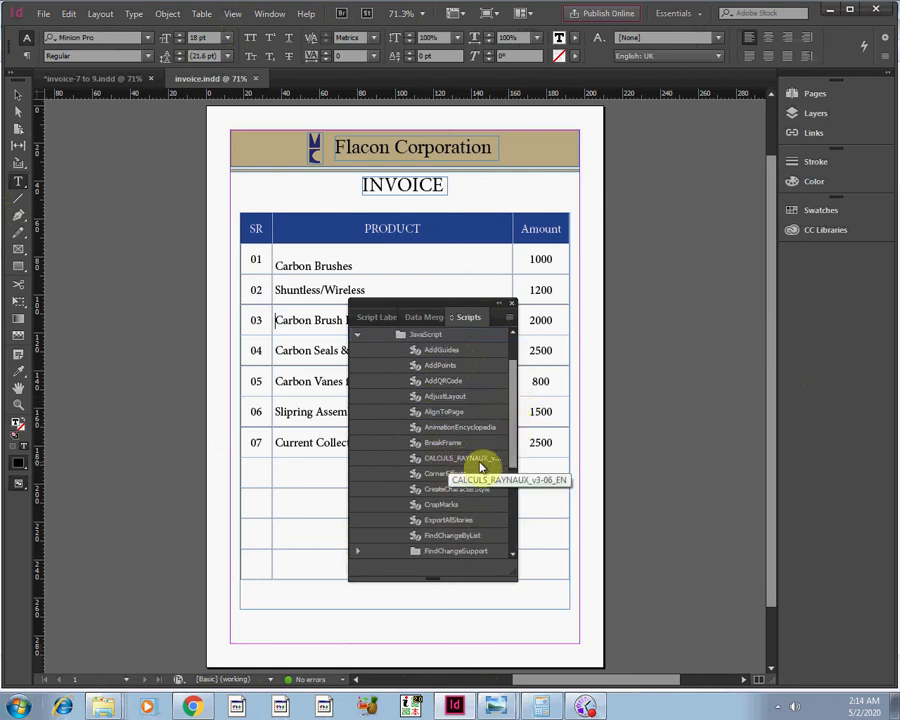
double_click(480, 459)
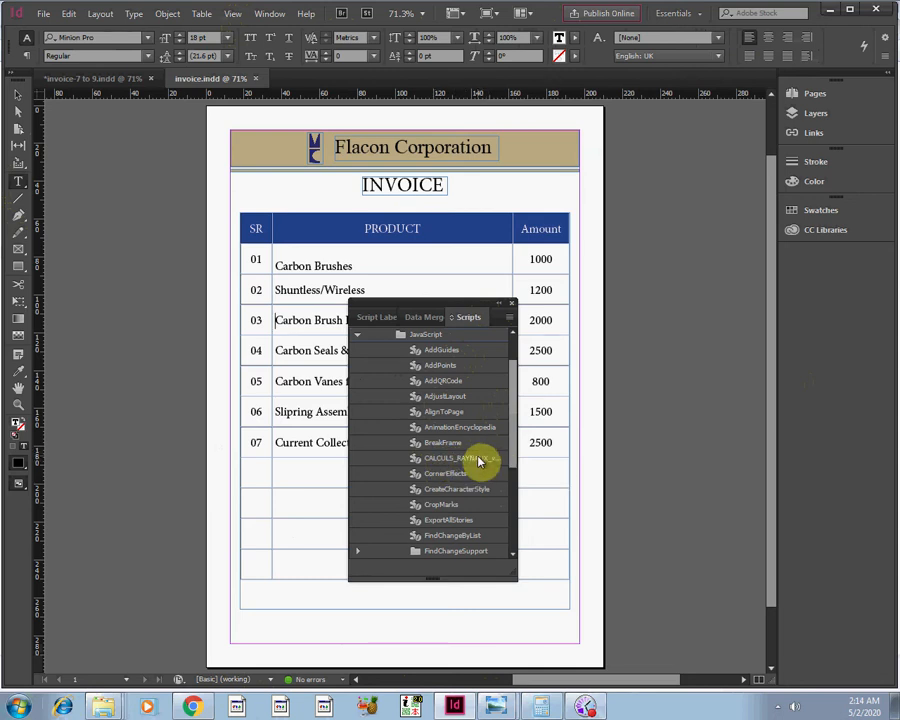
drag(446, 302, 703, 295)
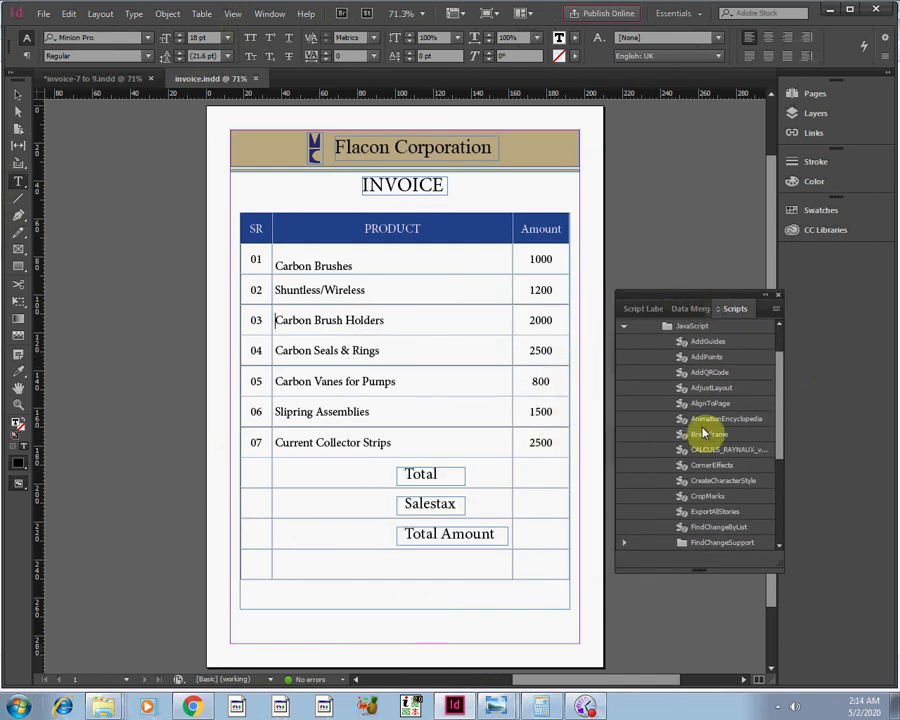
scroll(780, 445, down, 1)
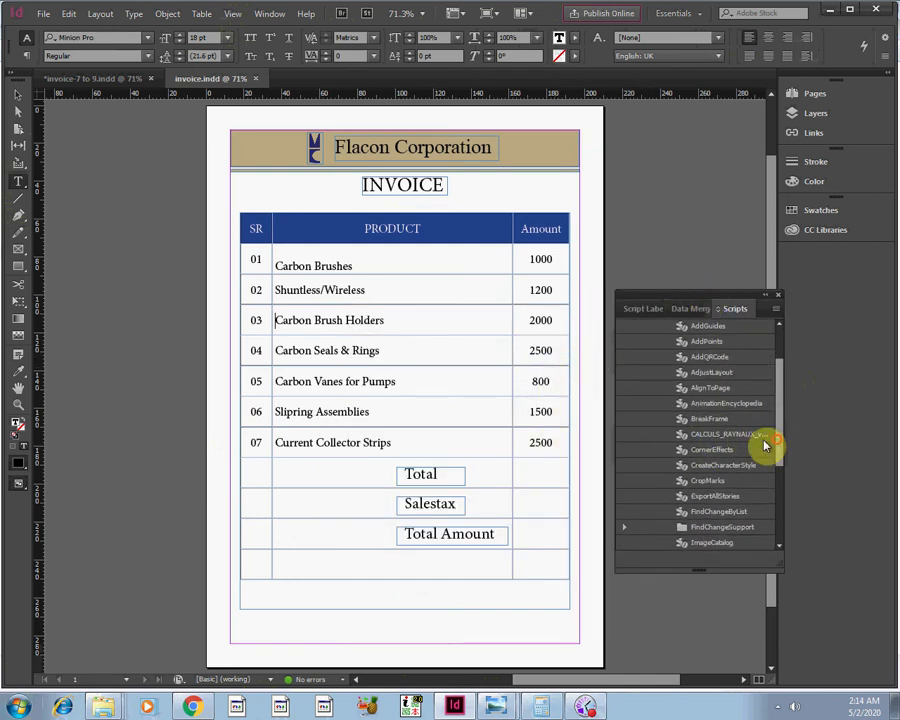
double_click(722, 437)
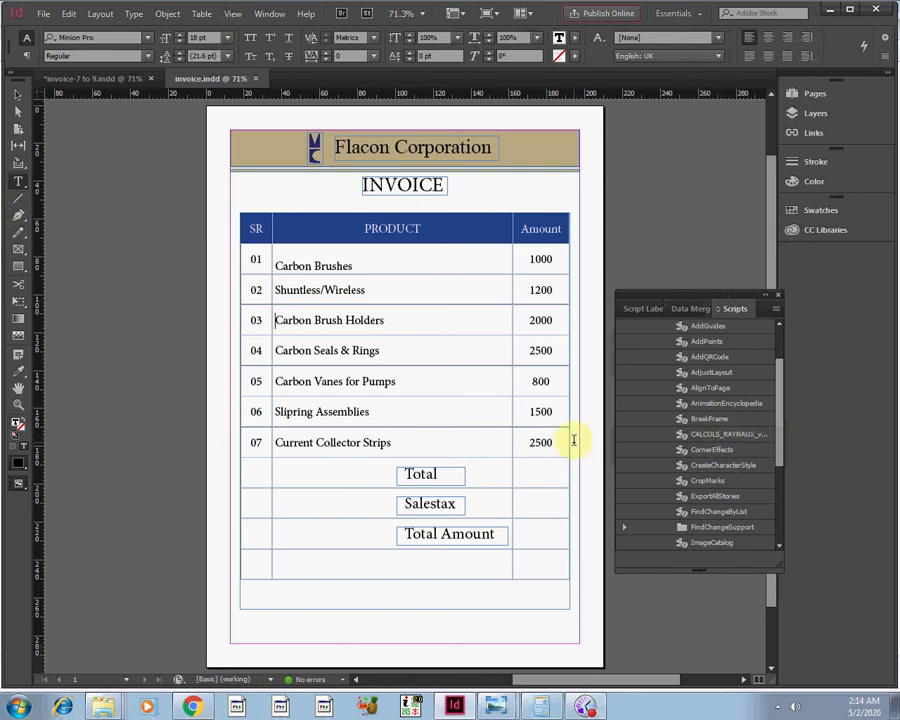
Step: Run CALCULS_RAYNAUX on the Amount cells including the empty Total cell, using Addition, rounding to 2 decimals and EN : 1,234.56 separators
drag(556, 479, 536, 263)
double_click(716, 438)
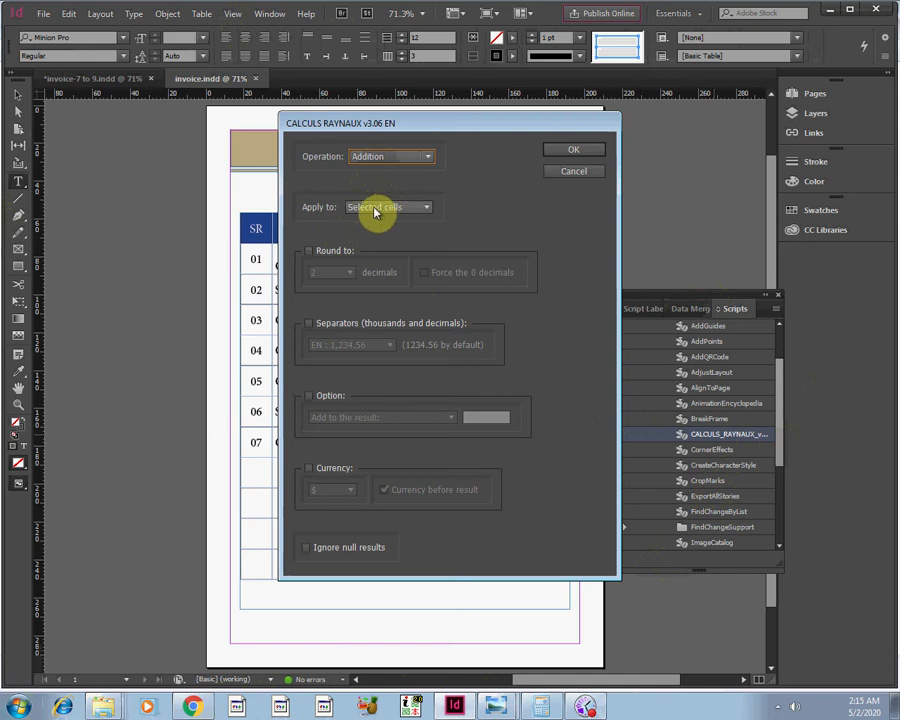
click(308, 250)
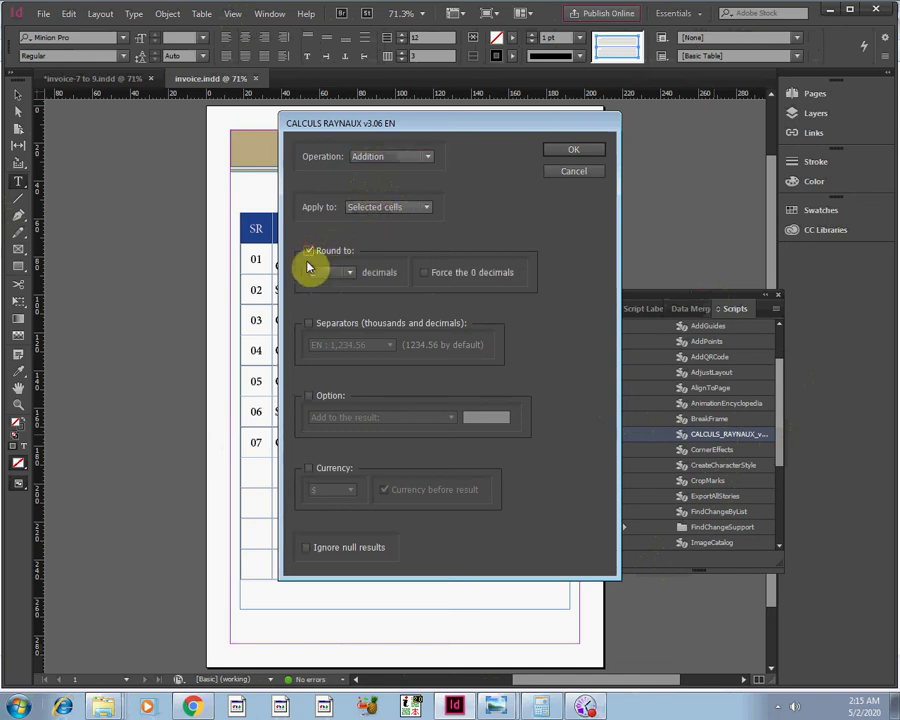
click(309, 324)
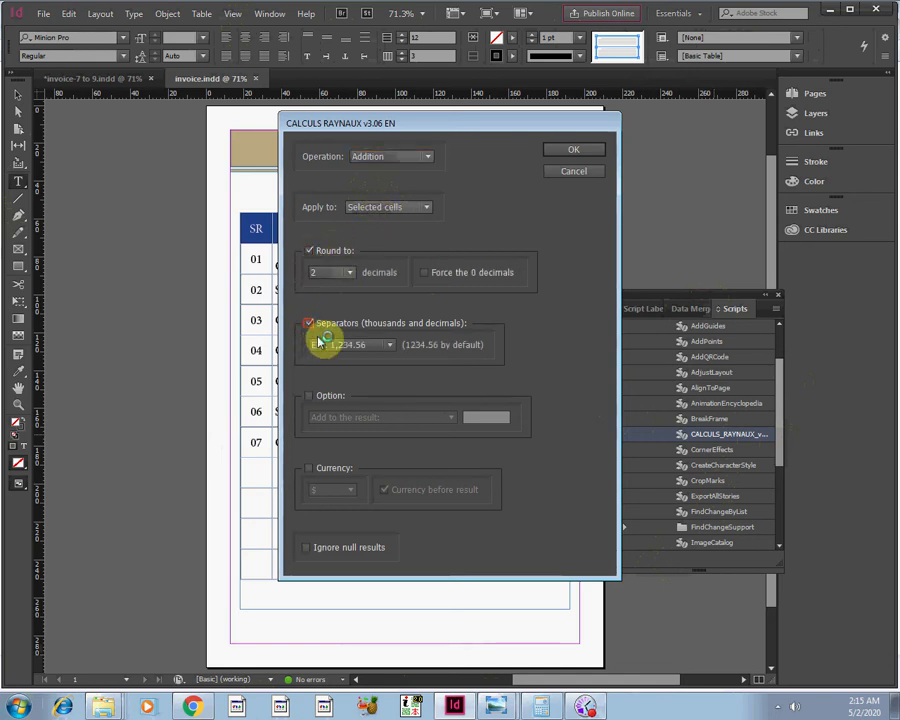
click(389, 346)
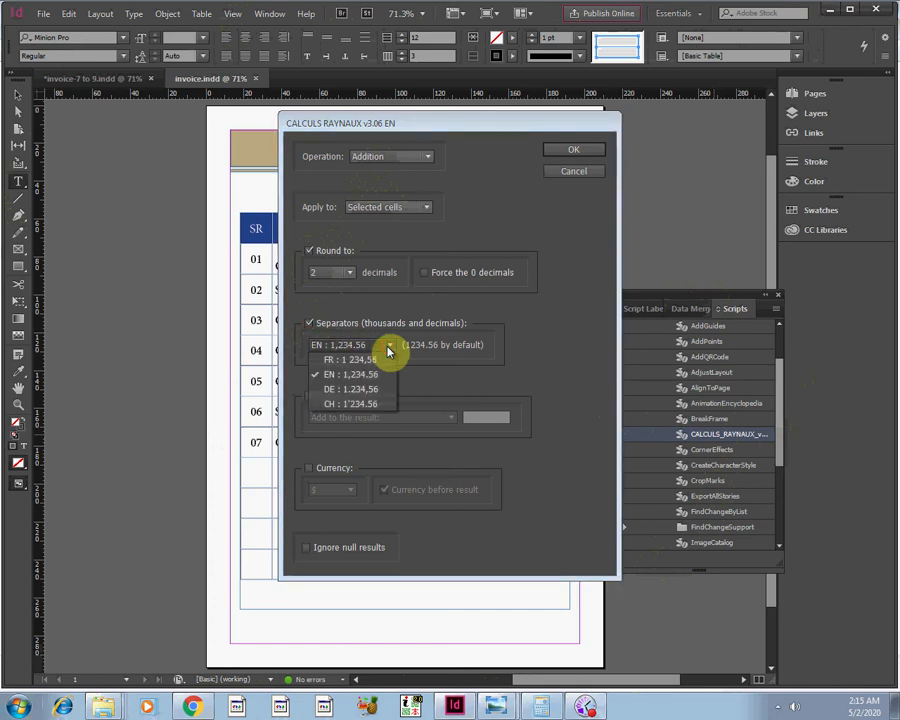
click(319, 350)
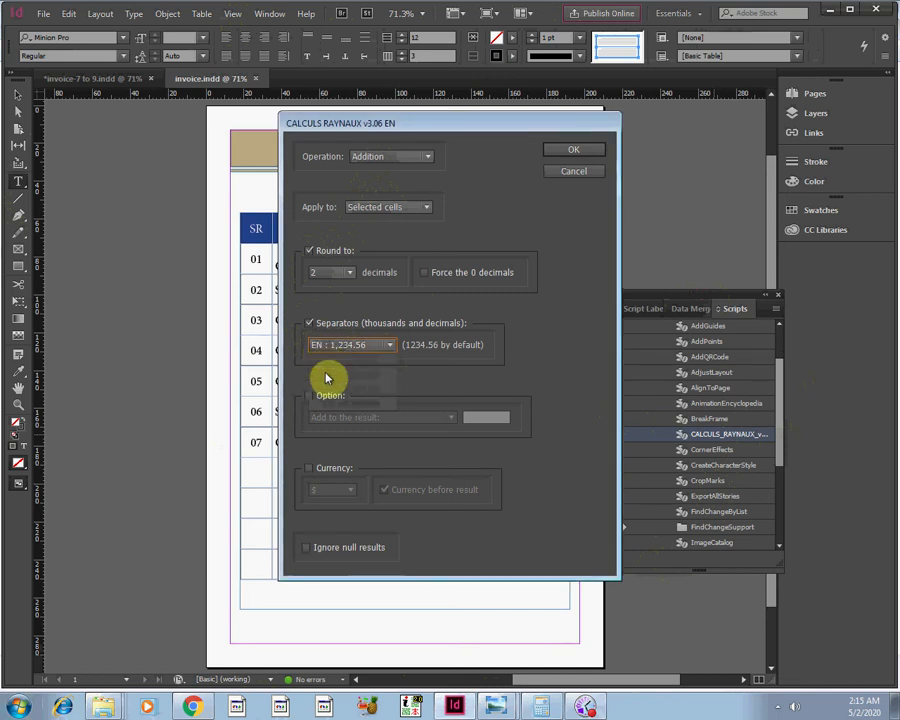
drag(480, 124, 296, 128)
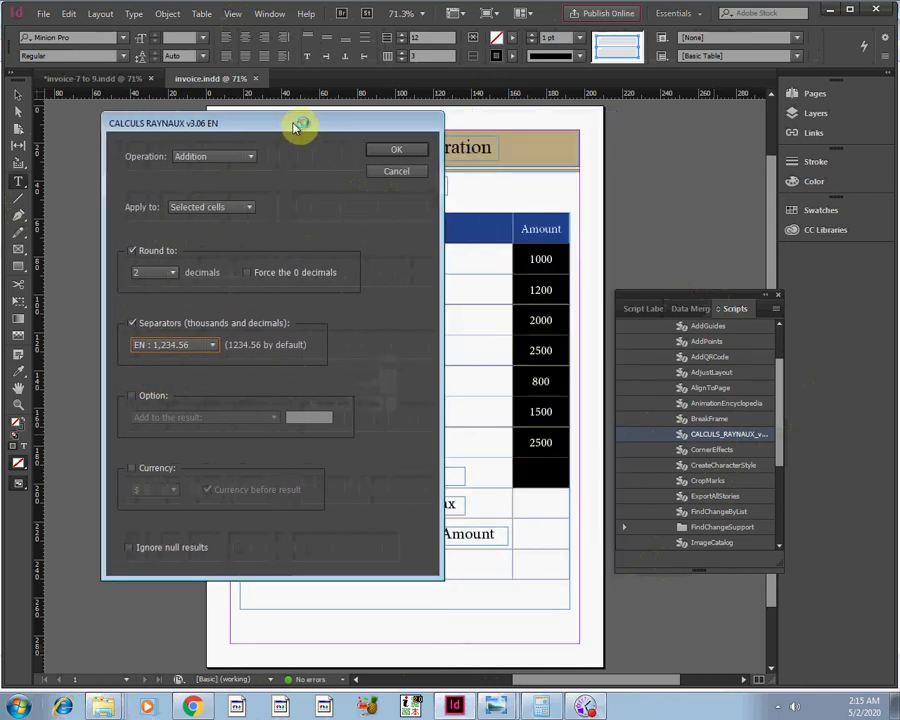
click(390, 158)
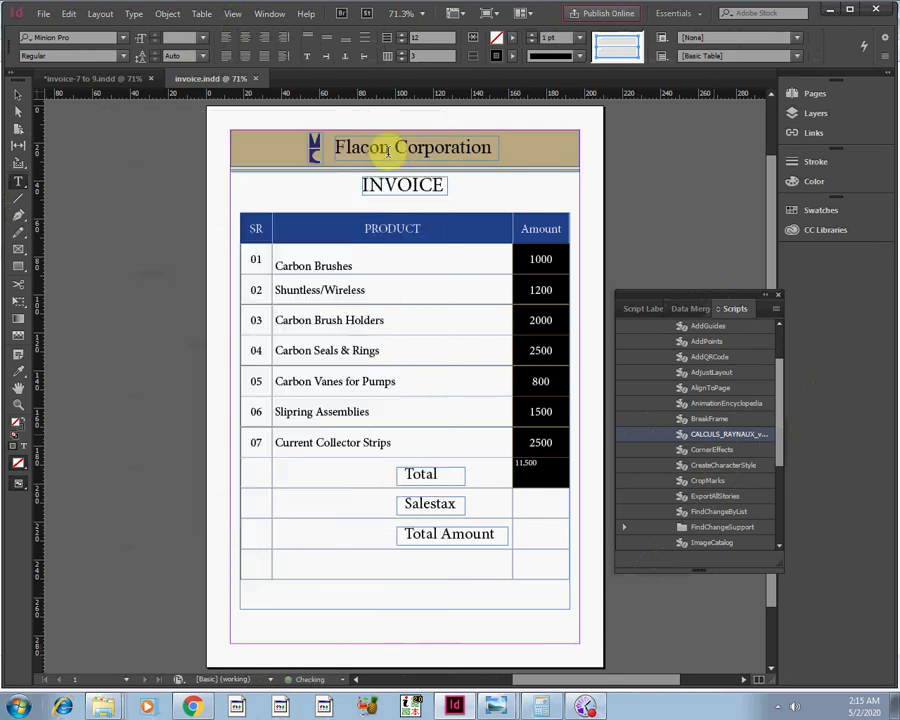
Step: Set the text size of the calculated value in the Total row's Amount cell to 18 pt
click(538, 467)
key(Escape)
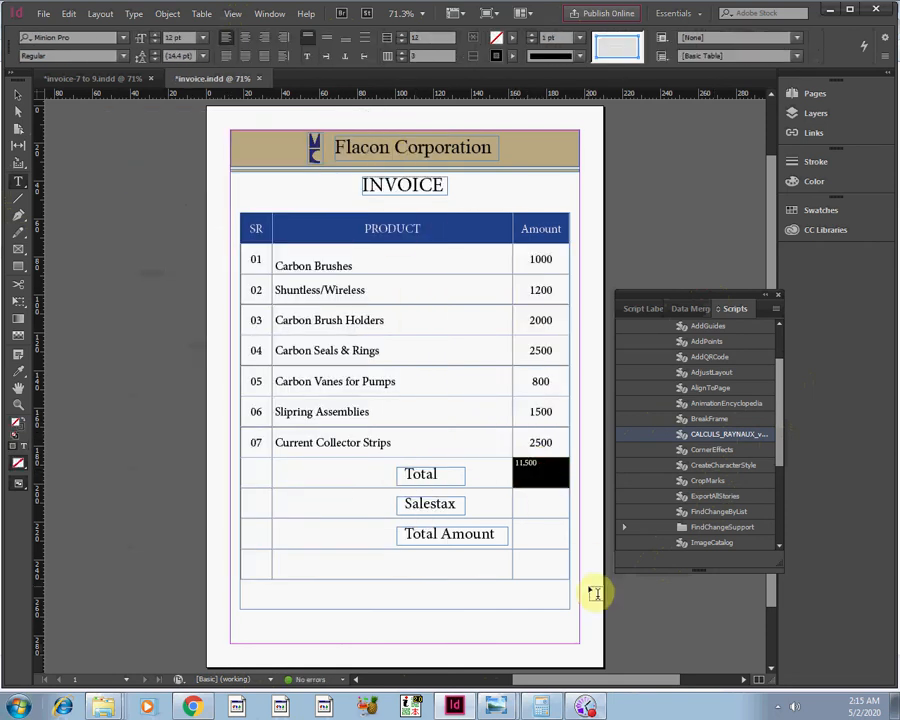
click(204, 38)
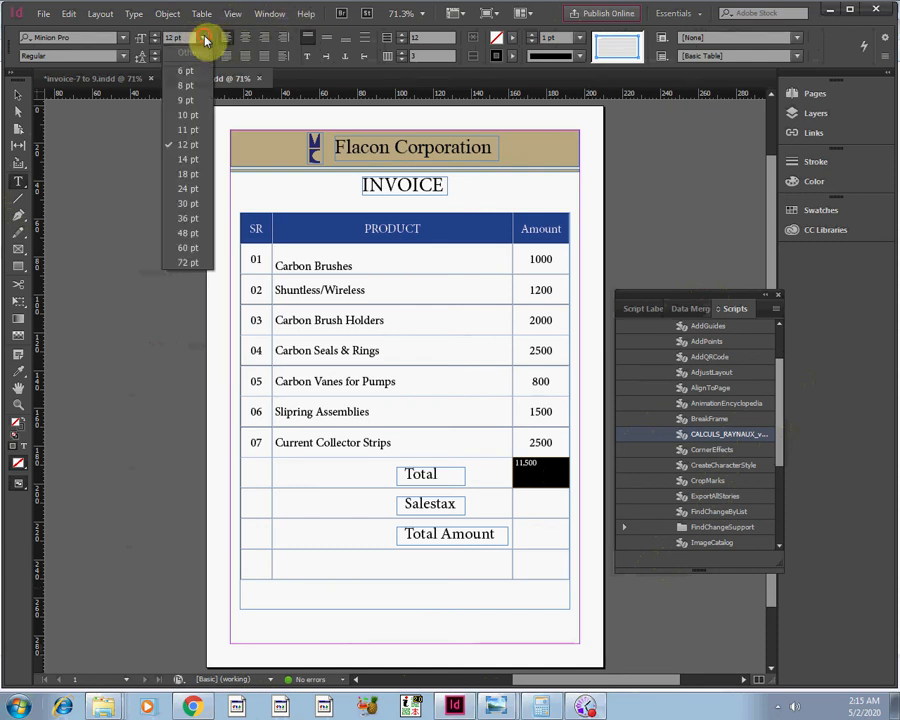
click(188, 175)
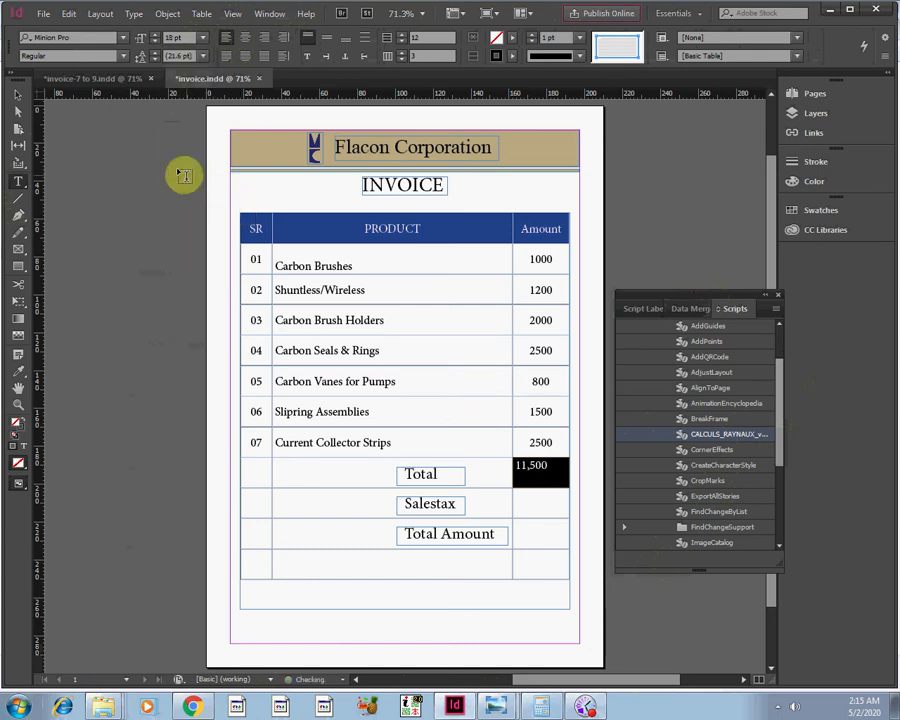
Step: Compare the Total, Salestax and Total Amount values in the finished invoice-7 to 9.indd with the rows still empty in invoice.indd
click(113, 79)
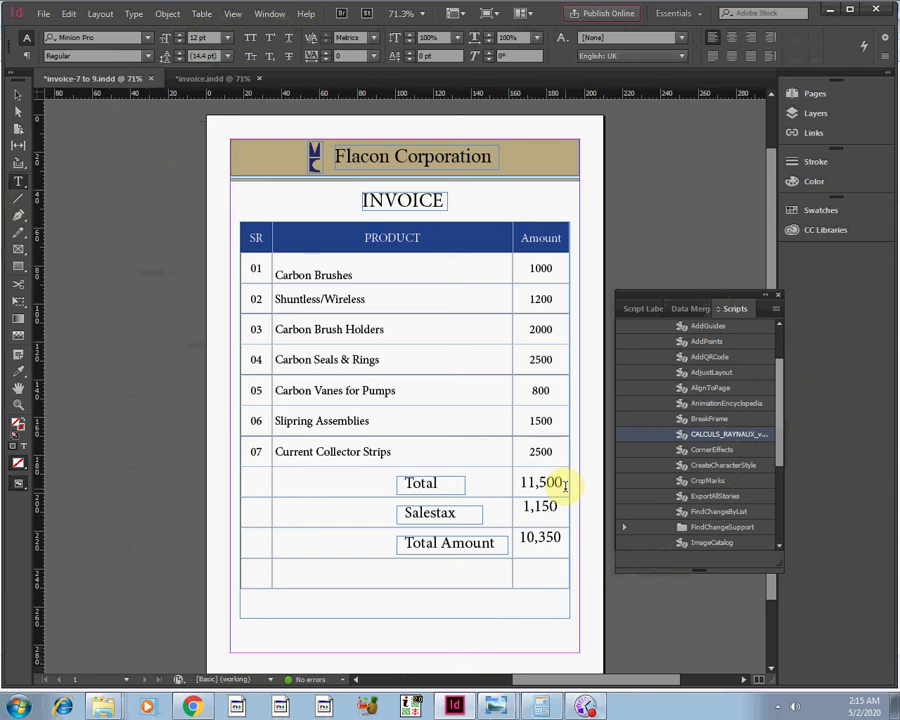
click(208, 79)
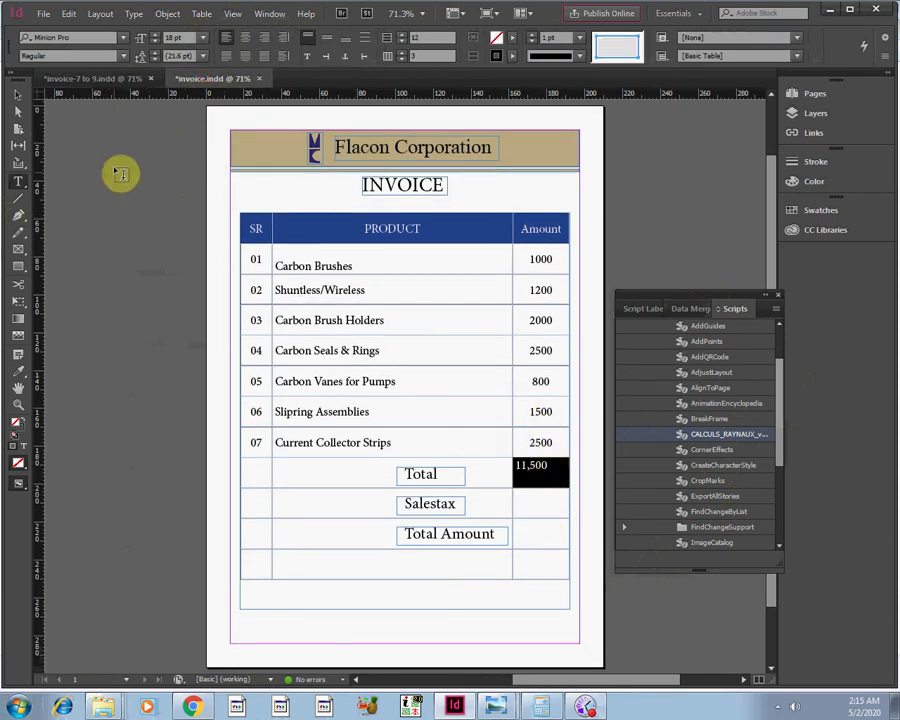
click(96, 79)
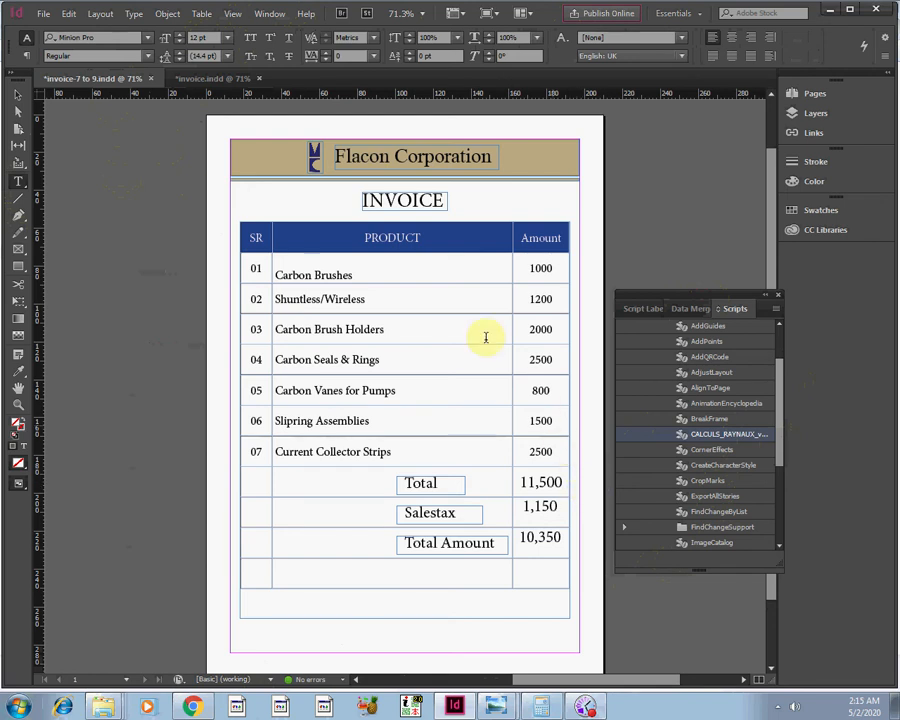
click(211, 81)
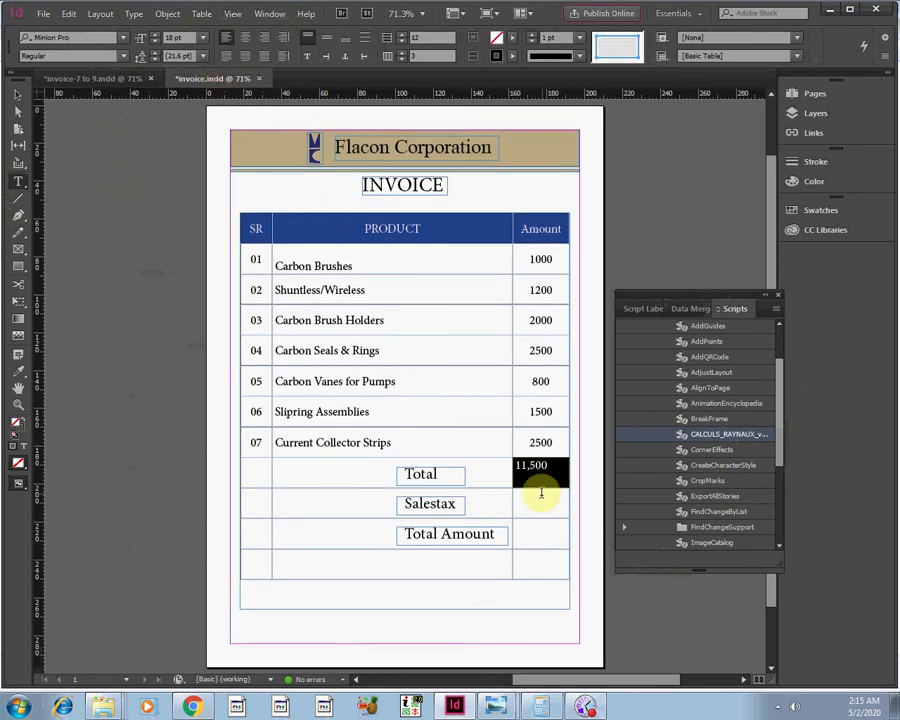
click(92, 78)
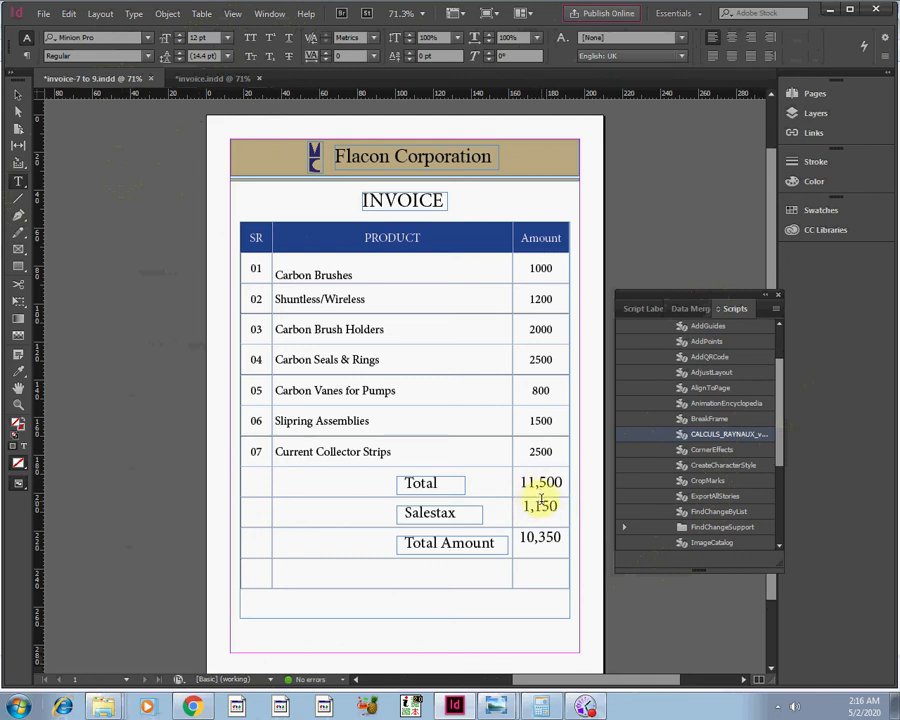
click(214, 78)
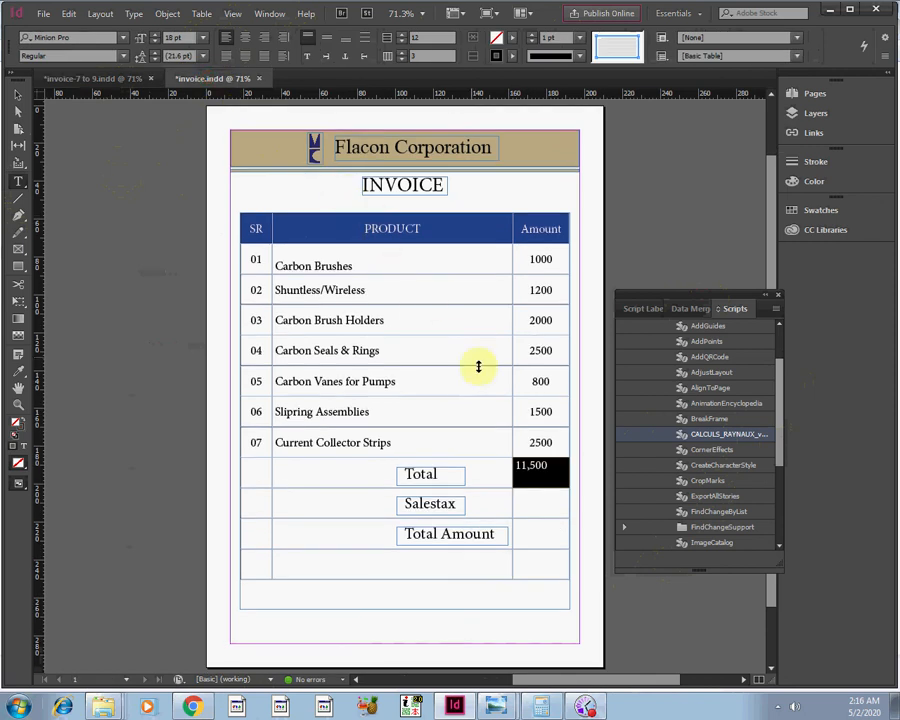
Step: Start CALCULS_RAYNAUX on the Total and empty Salestax Amount cells, with Addition, rounding to 2 decimals and EN : 1,234.56 separators
click(540, 492)
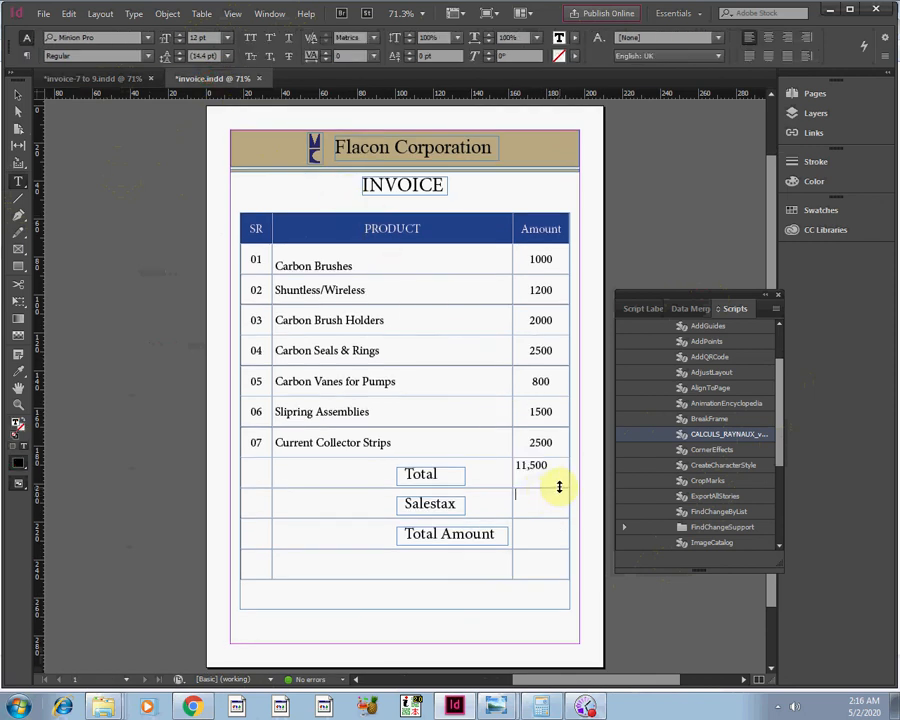
drag(556, 498, 531, 466)
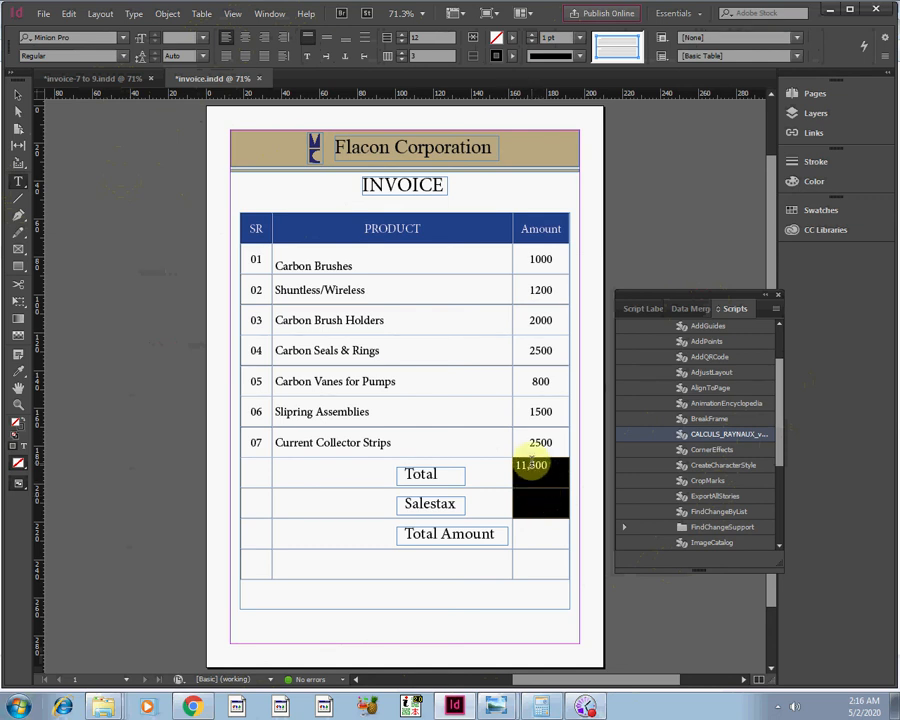
double_click(697, 437)
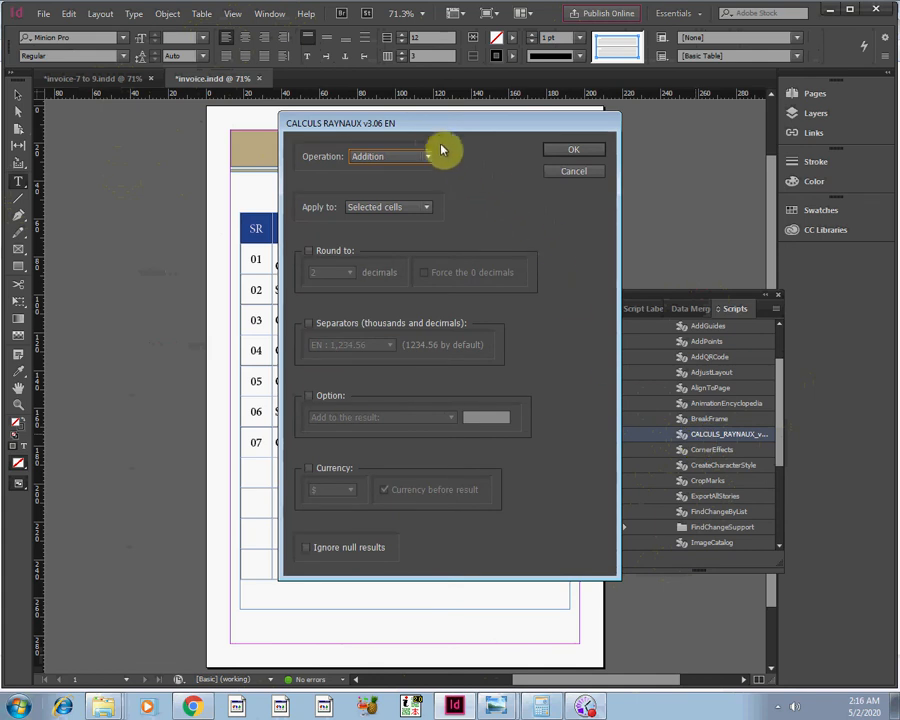
drag(399, 122, 191, 137)
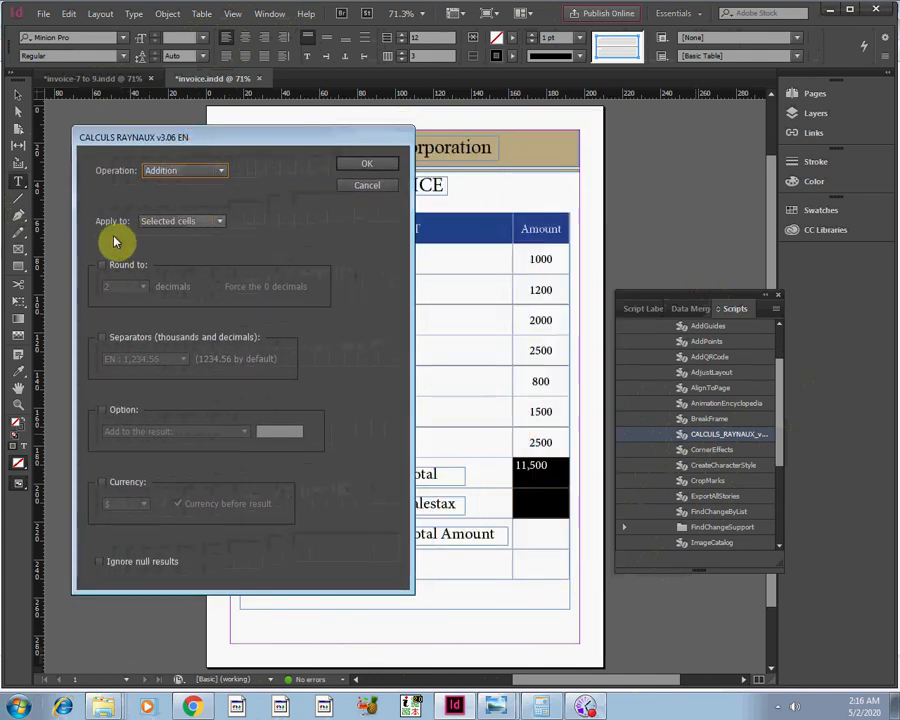
click(102, 264)
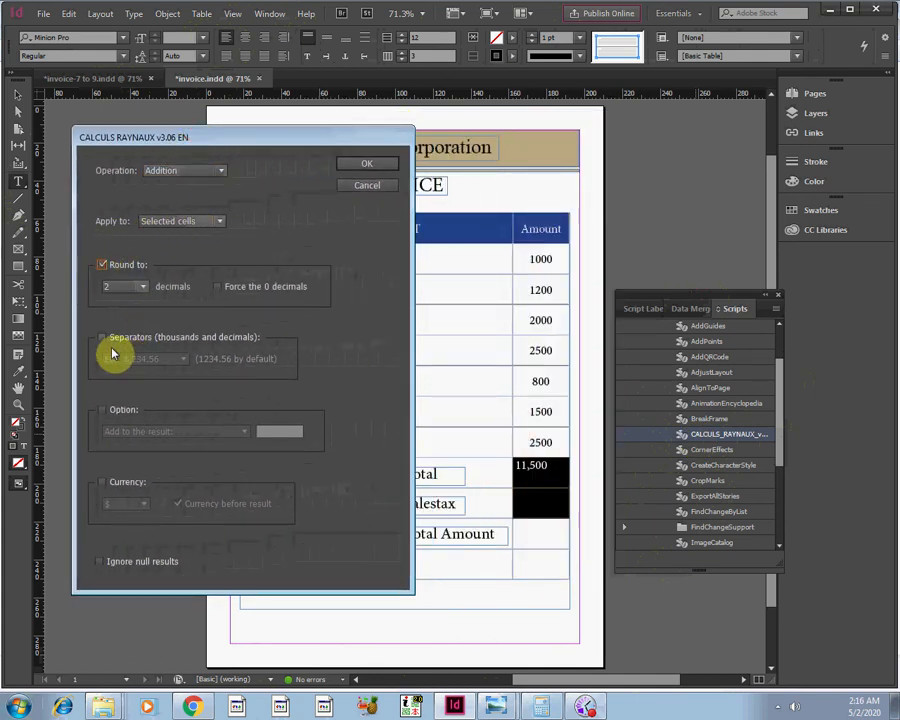
click(102, 339)
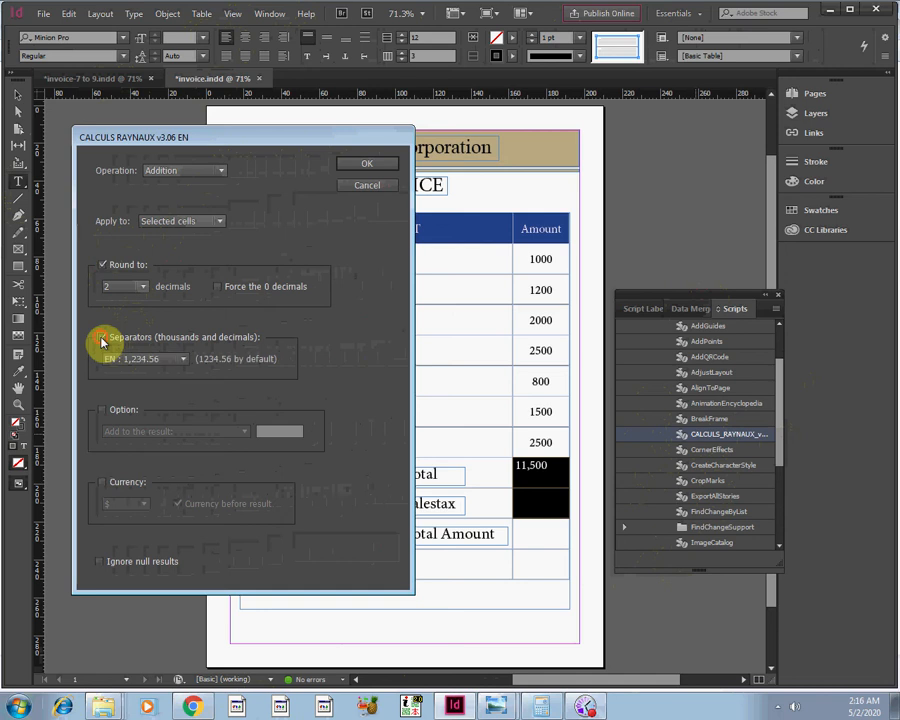
Step: Enable the option to apply a percentage to the result, set it to 10, and run the sales tax calculation
click(103, 410)
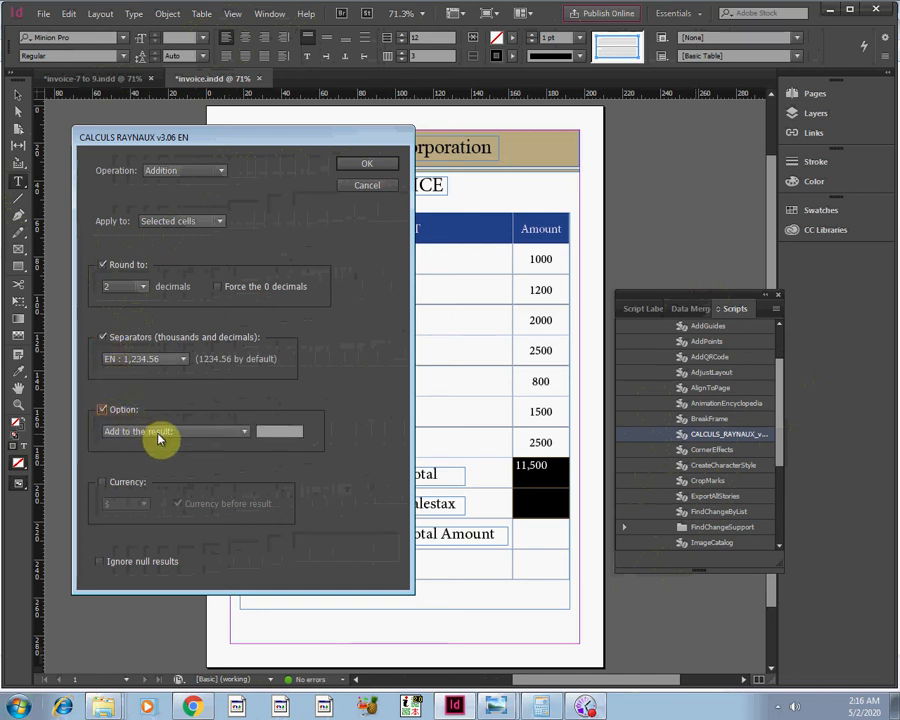
click(157, 436)
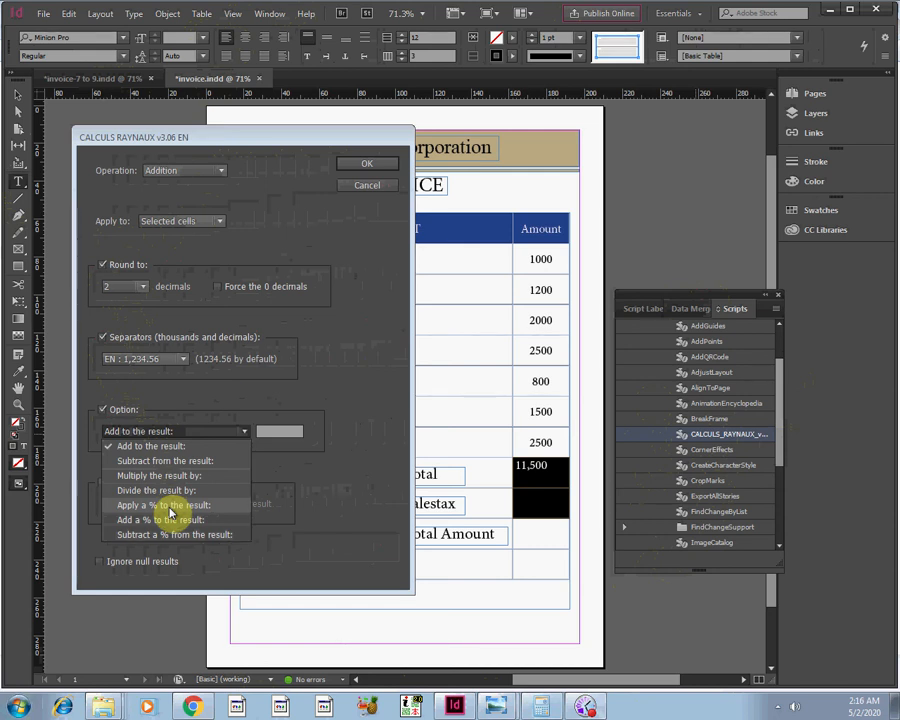
click(200, 507)
click(280, 429)
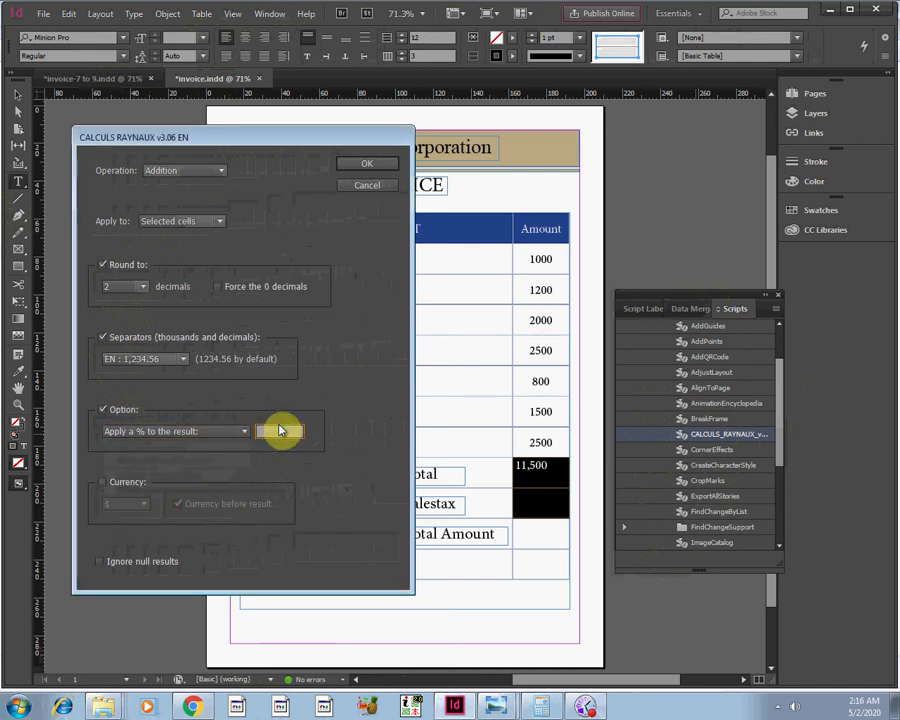
text(10)
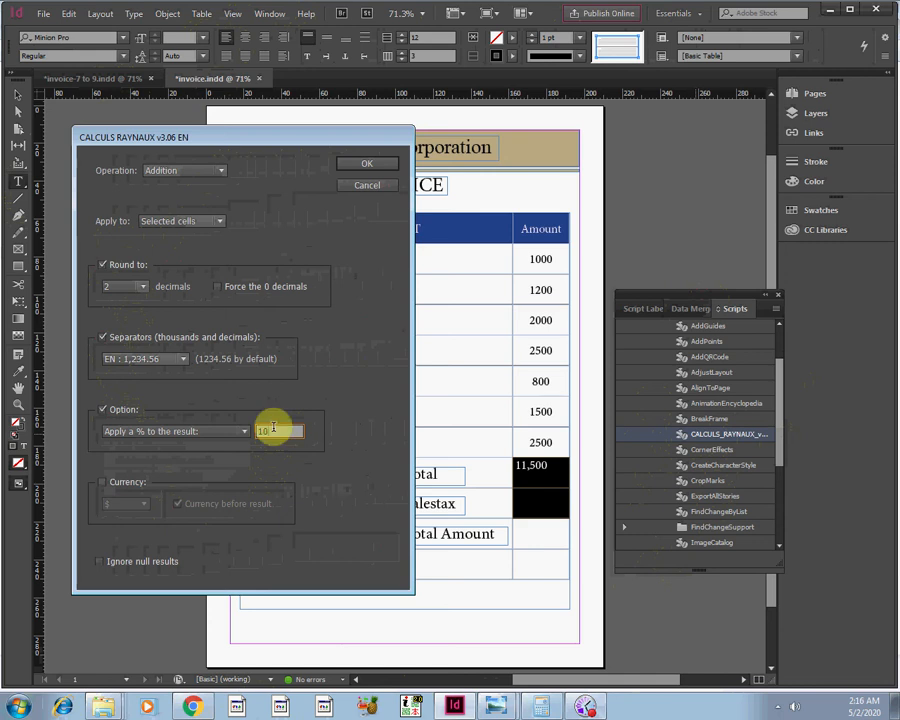
click(101, 486)
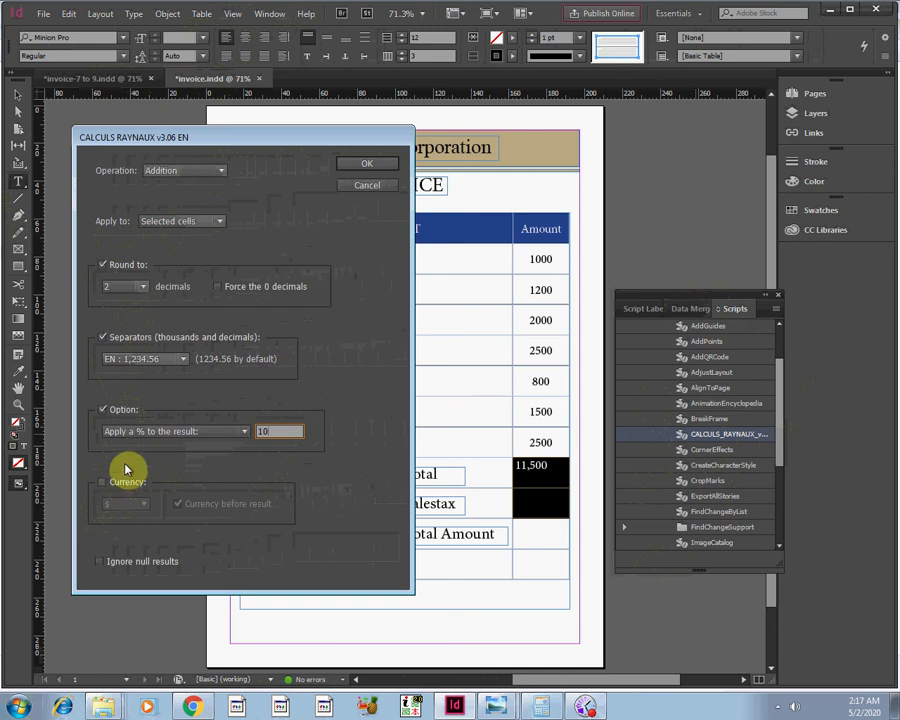
click(367, 164)
Step: Set the text size of the calculated Salestax value to 24 pt
click(537, 503)
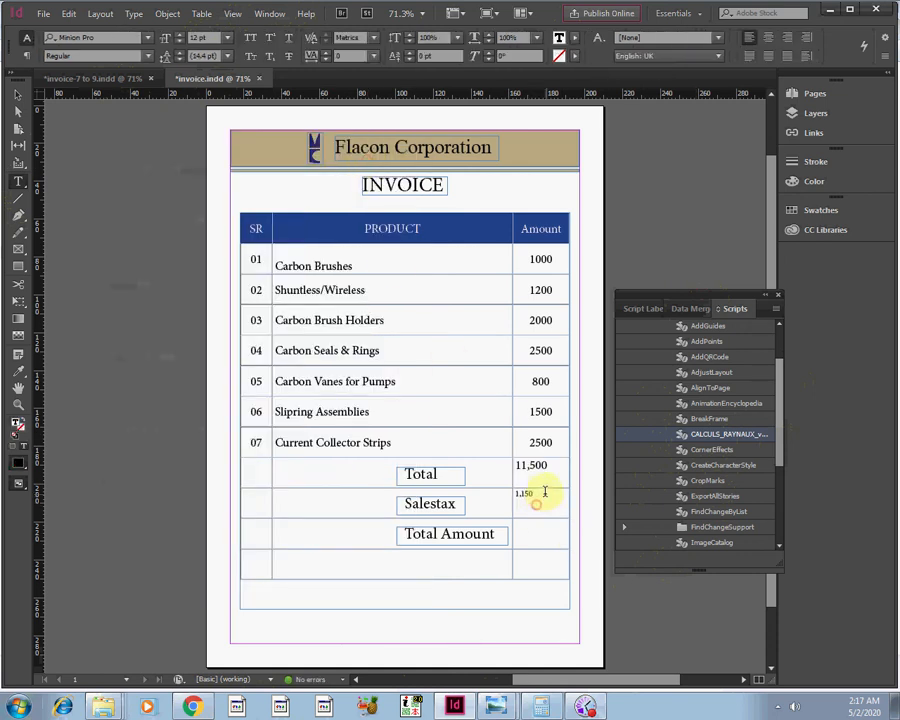
key(Escape)
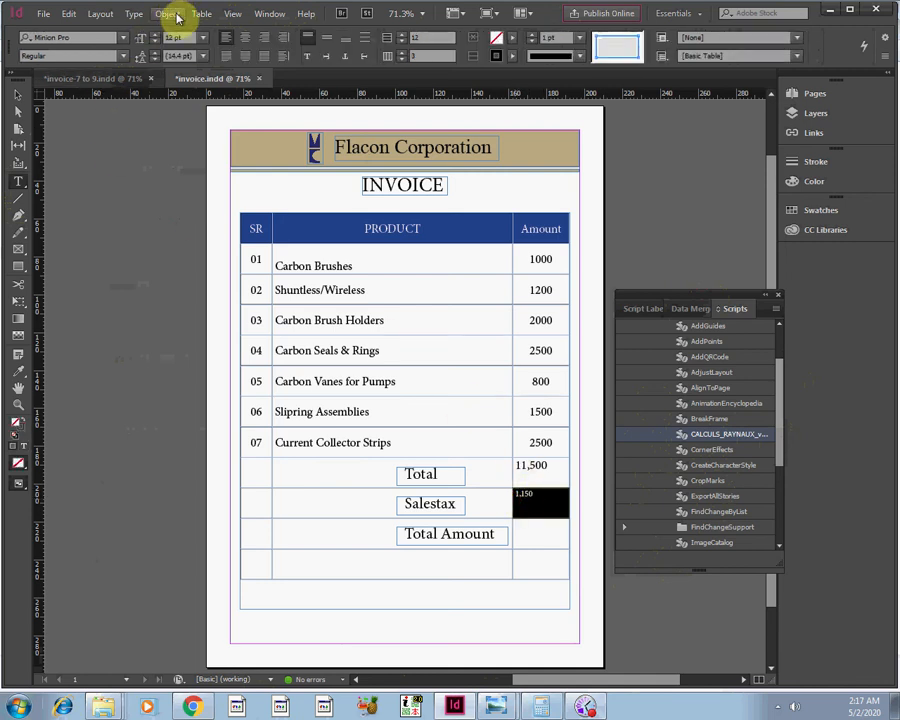
click(202, 37)
click(187, 188)
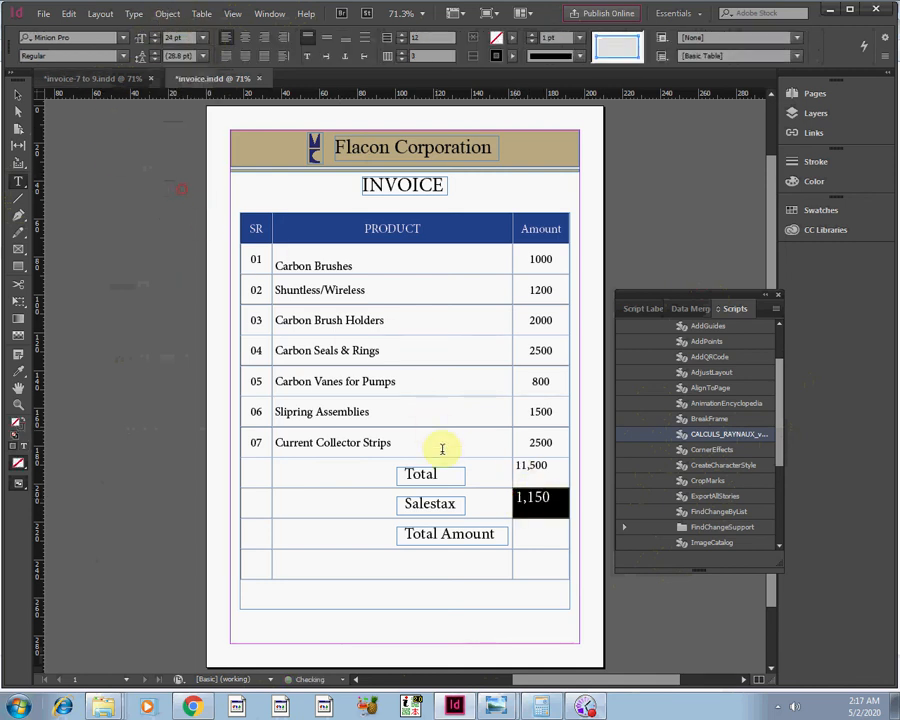
Step: Set the text size of the Total value above the sales tax to 24 pt
click(533, 543)
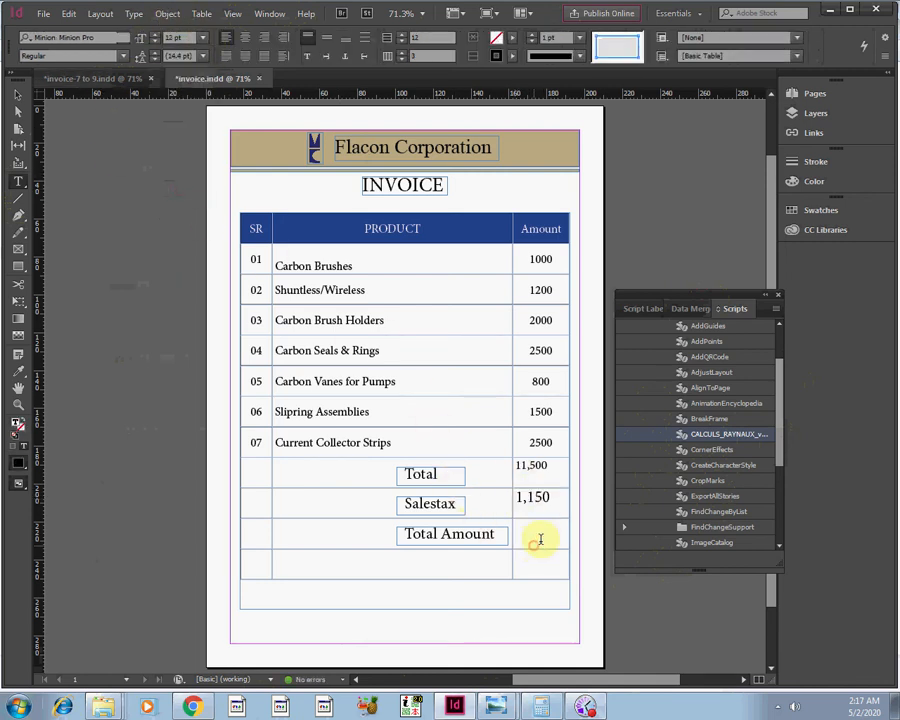
drag(549, 469, 503, 472)
click(543, 477)
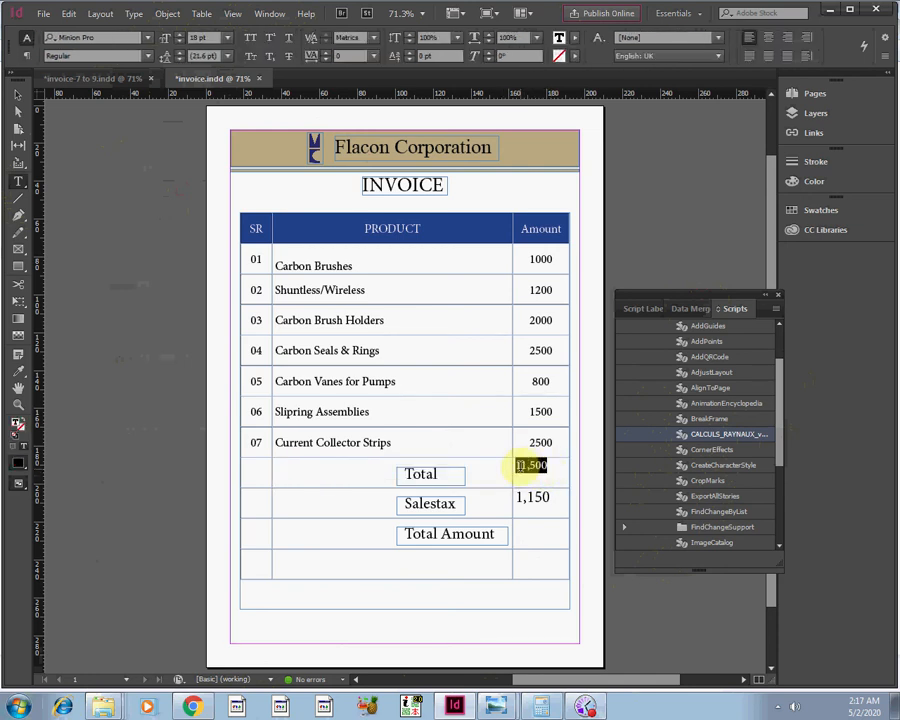
click(227, 38)
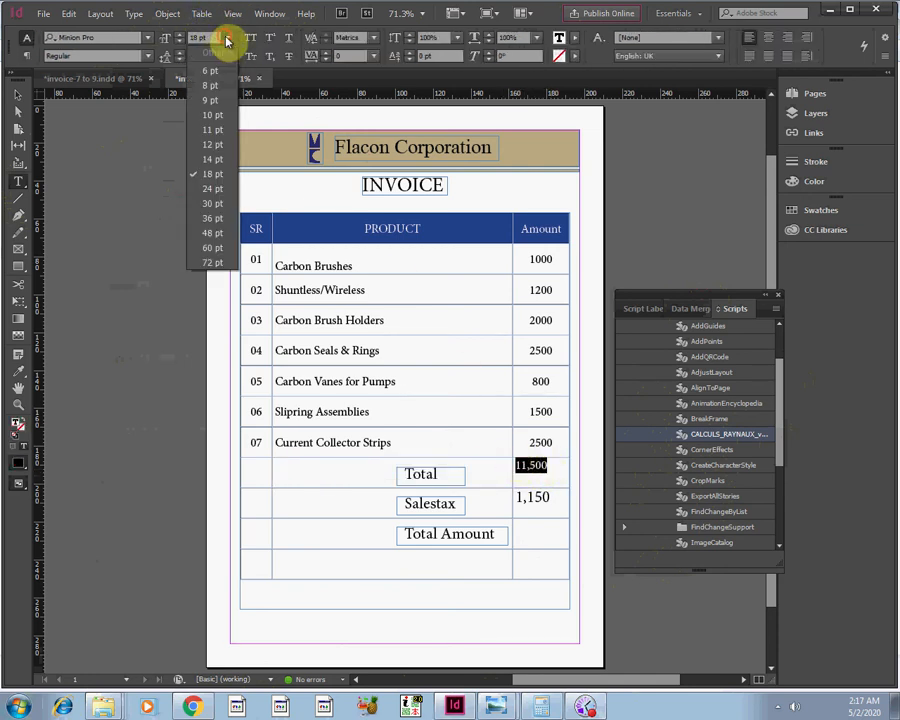
click(212, 189)
Step: Run CALCULS_RAYNAUX on the Total, Salestax and empty Total Amount cells, using Subtraction, rounding to 2 decimals and EN : 1,234.56 separators
click(544, 536)
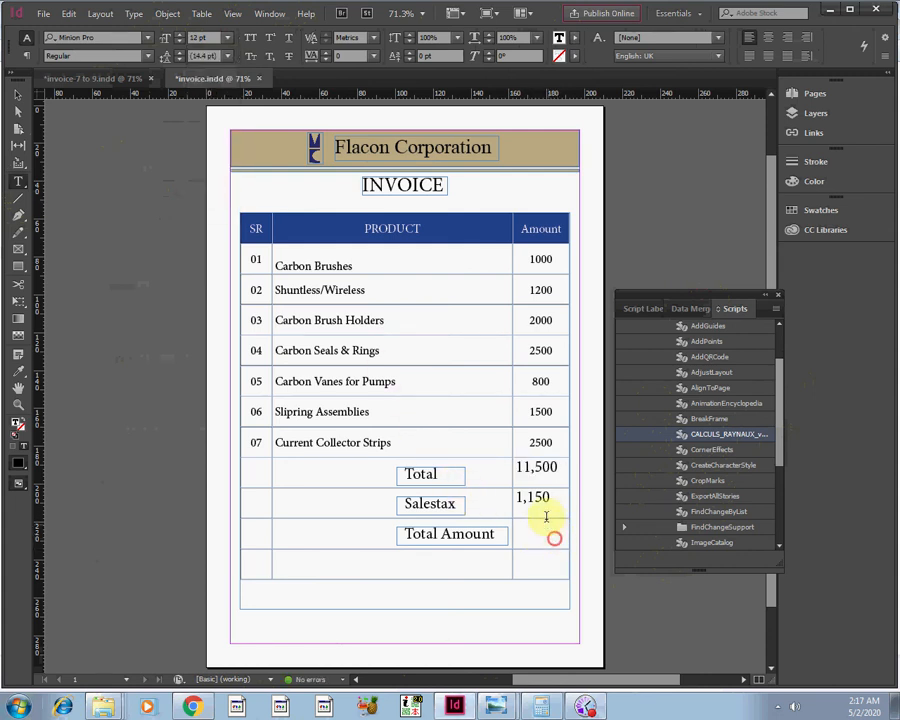
drag(546, 517, 538, 470)
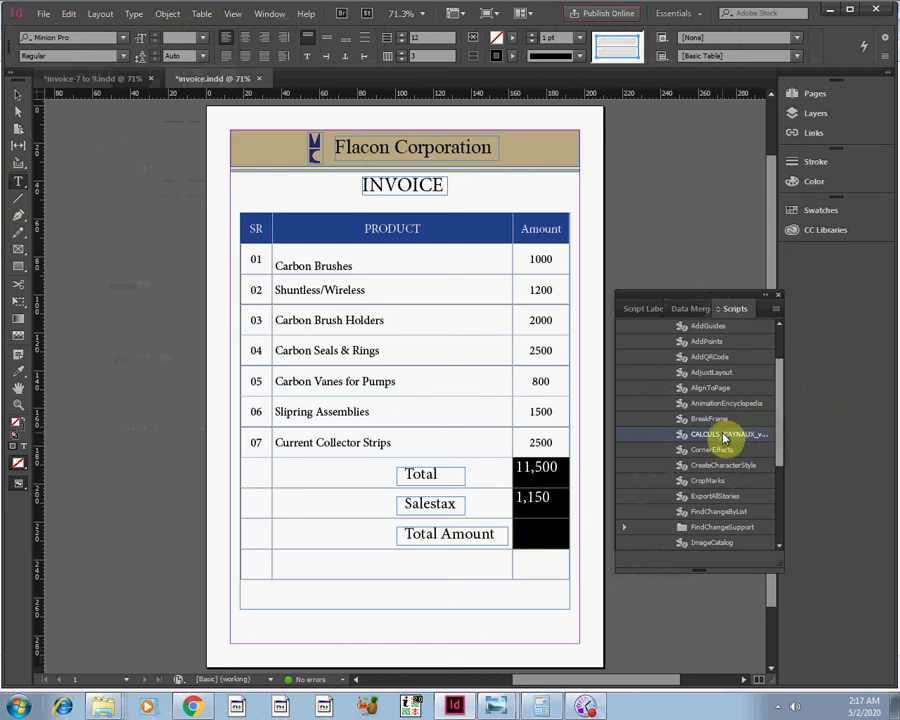
double_click(725, 437)
drag(368, 114, 133, 117)
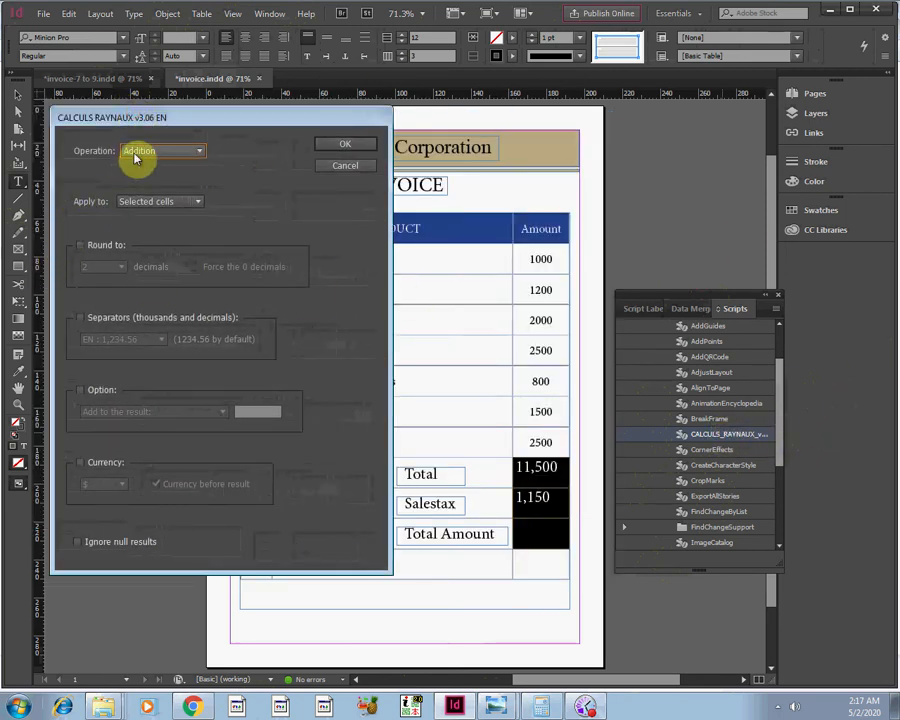
click(81, 244)
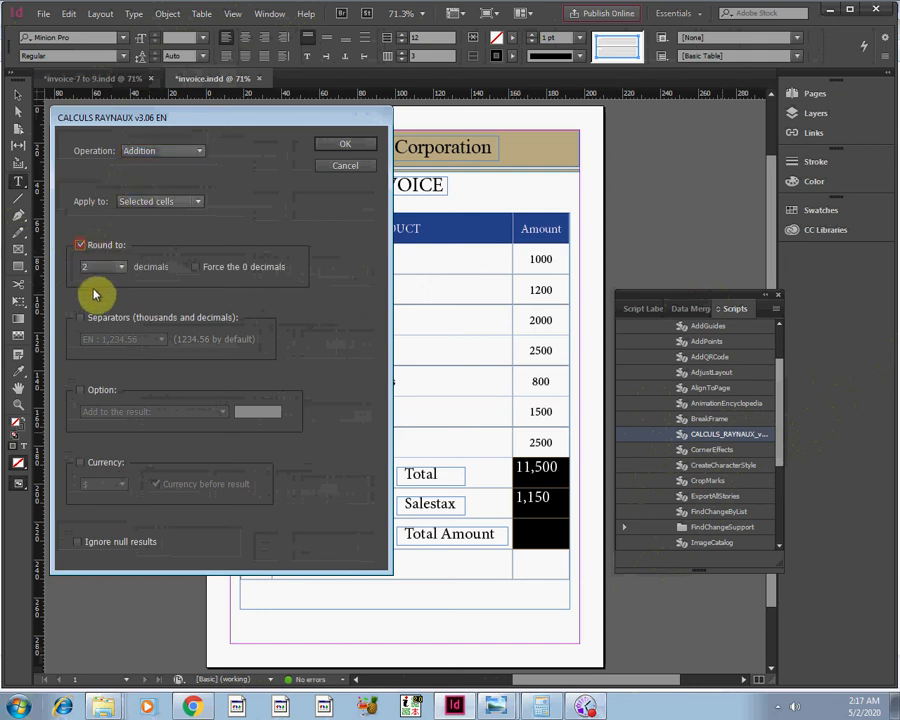
click(80, 318)
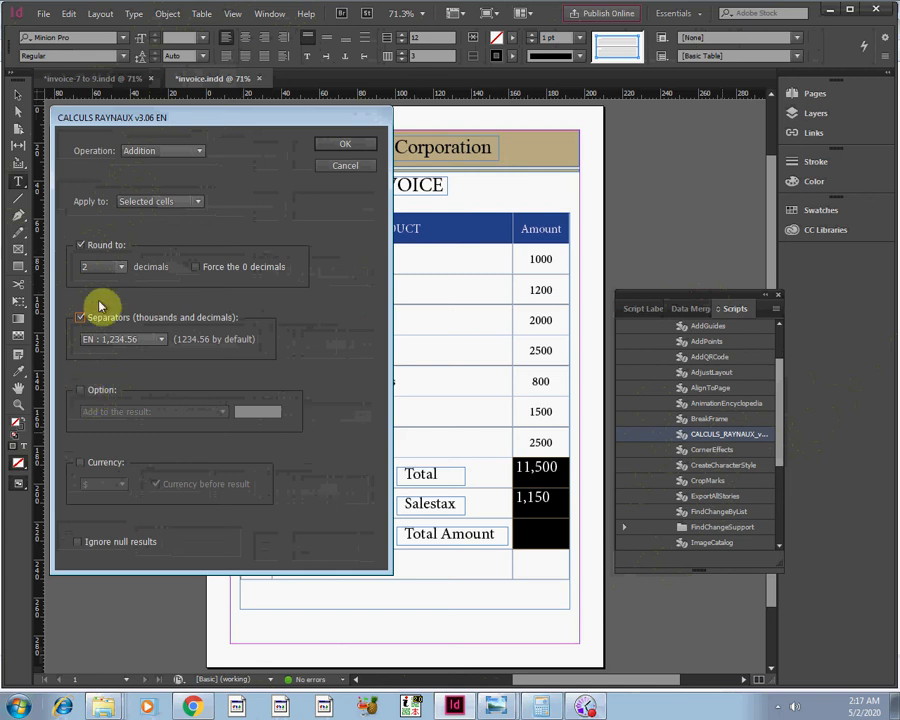
click(153, 152)
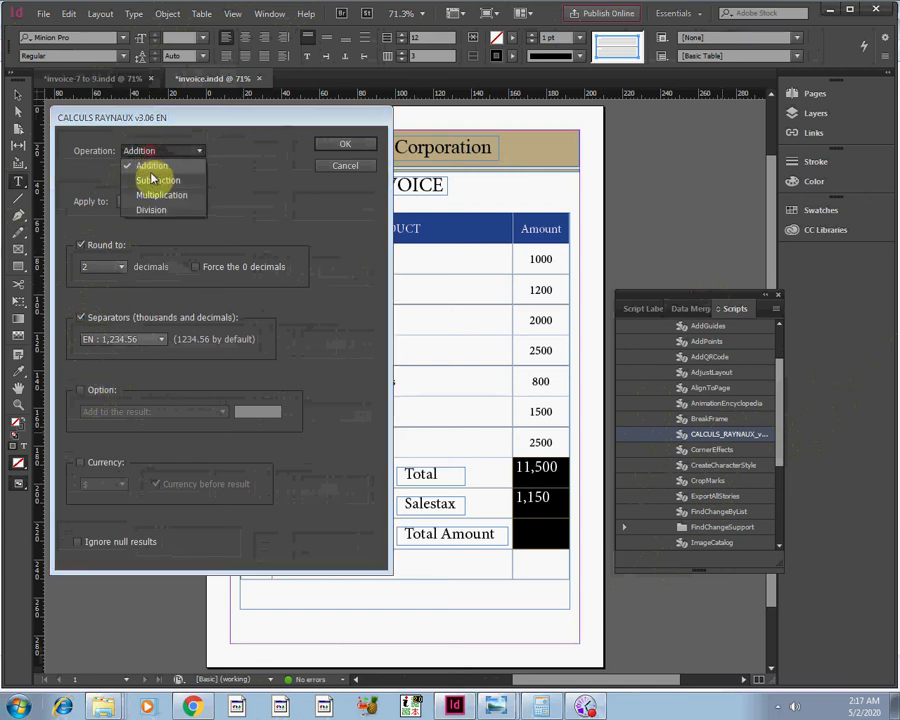
click(153, 182)
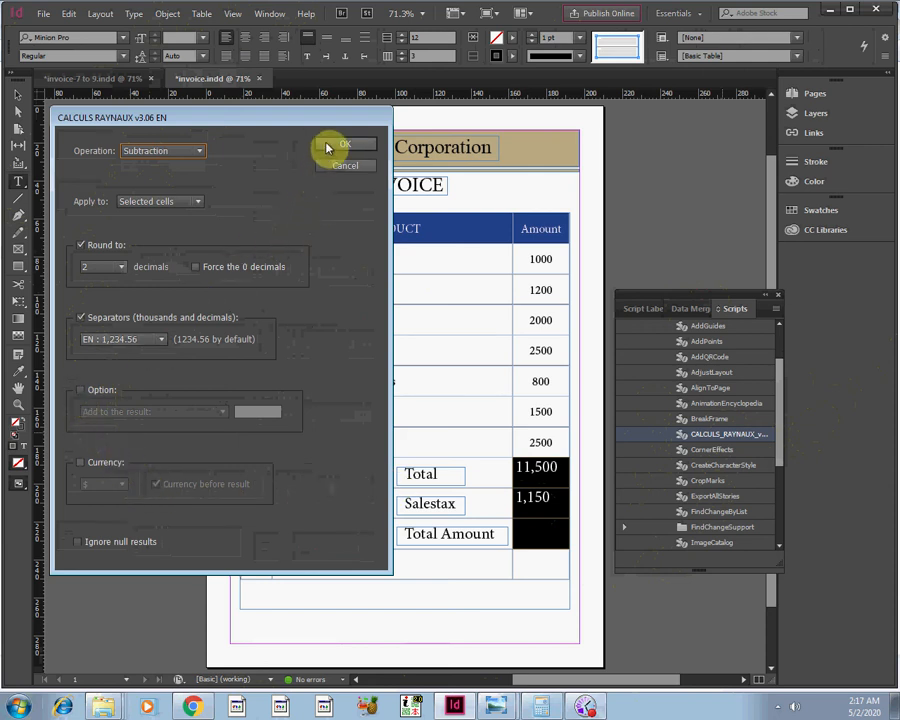
click(330, 146)
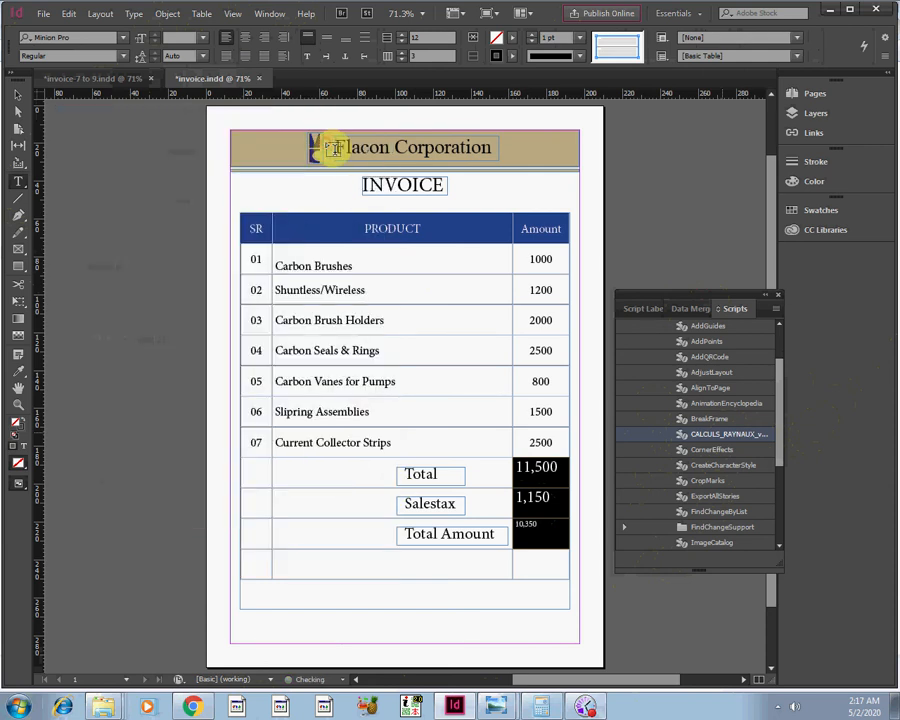
Step: Set the text size of the calculated Total Amount value to 24 pt
click(534, 530)
drag(536, 522, 516, 523)
click(551, 534)
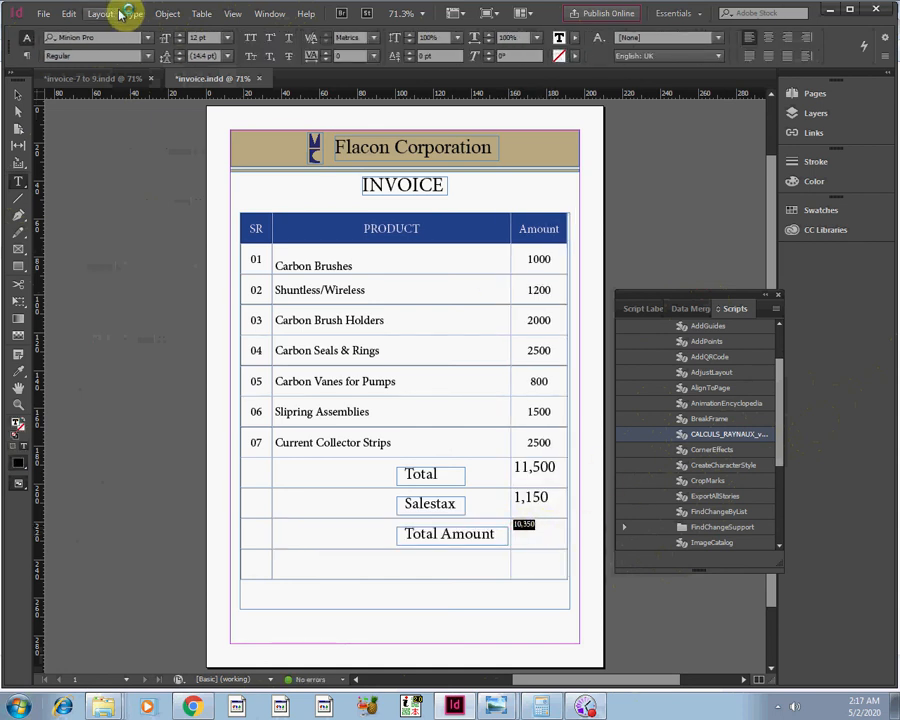
click(76, 78)
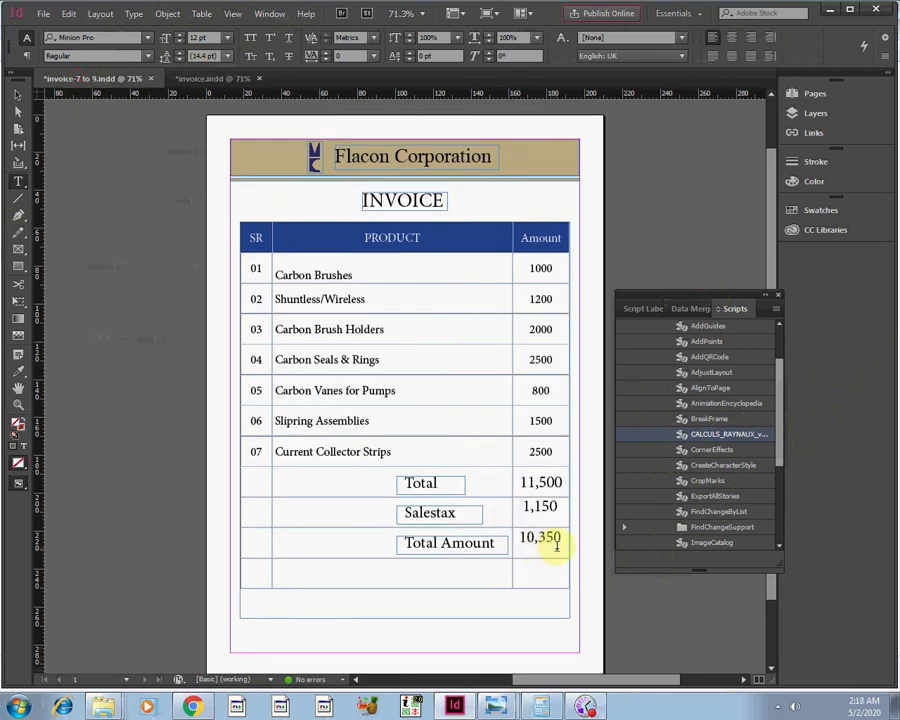
click(214, 78)
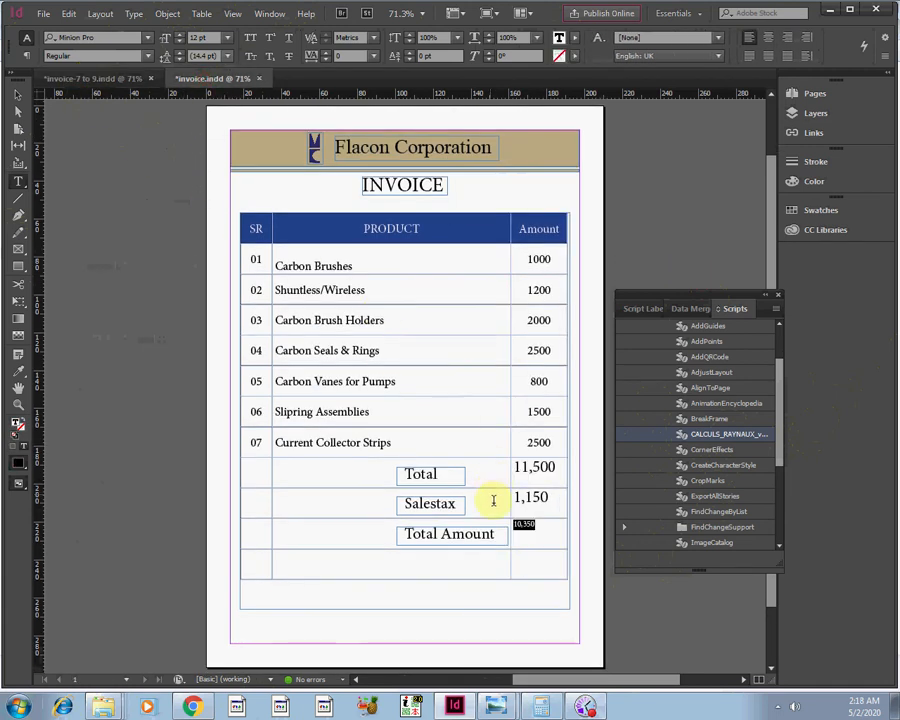
click(229, 38)
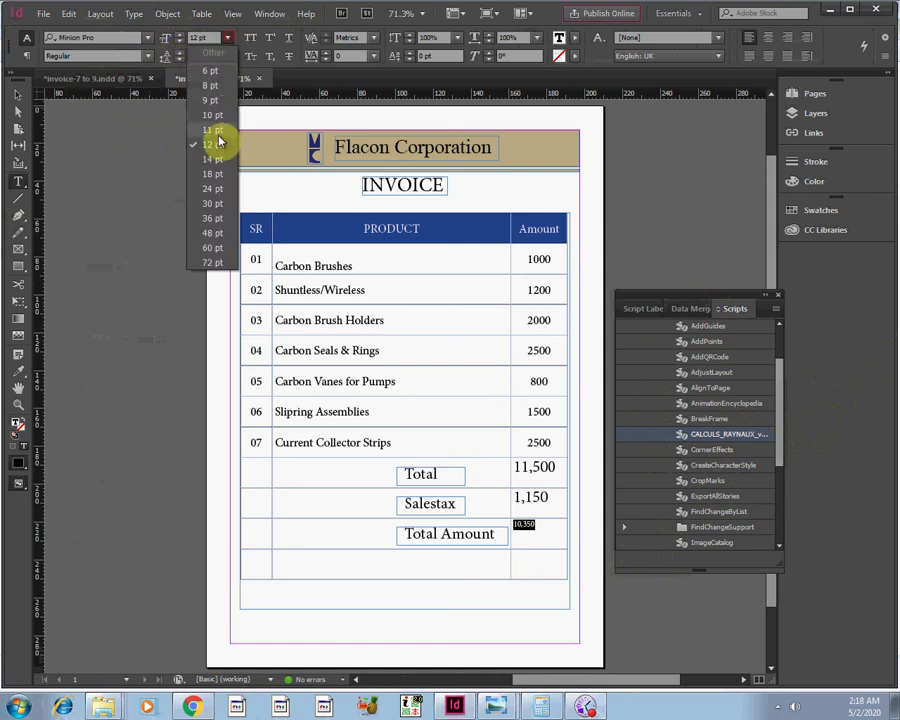
click(212, 204)
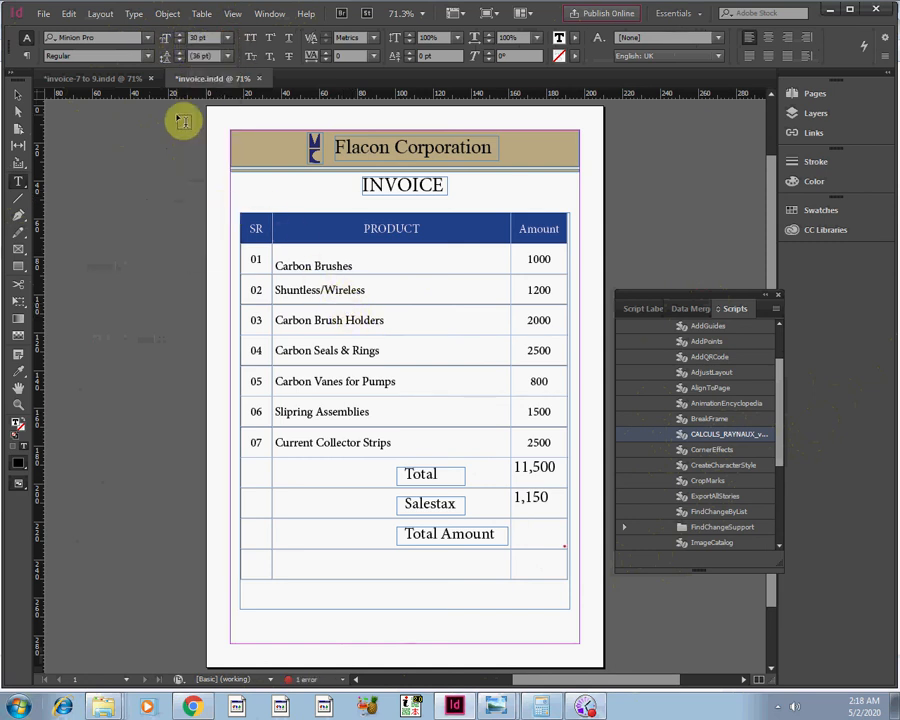
click(227, 42)
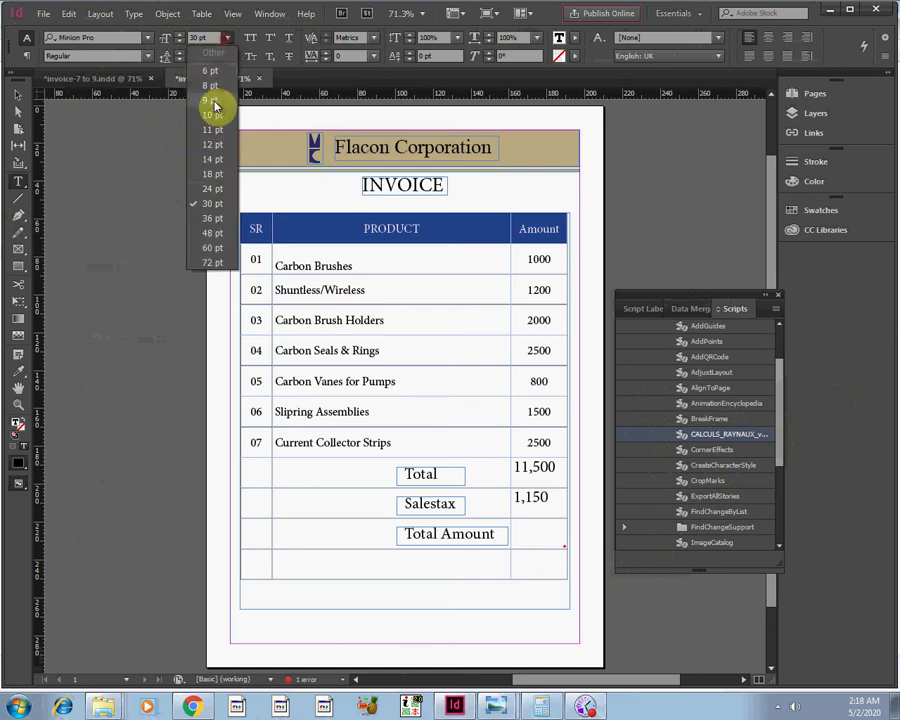
click(211, 195)
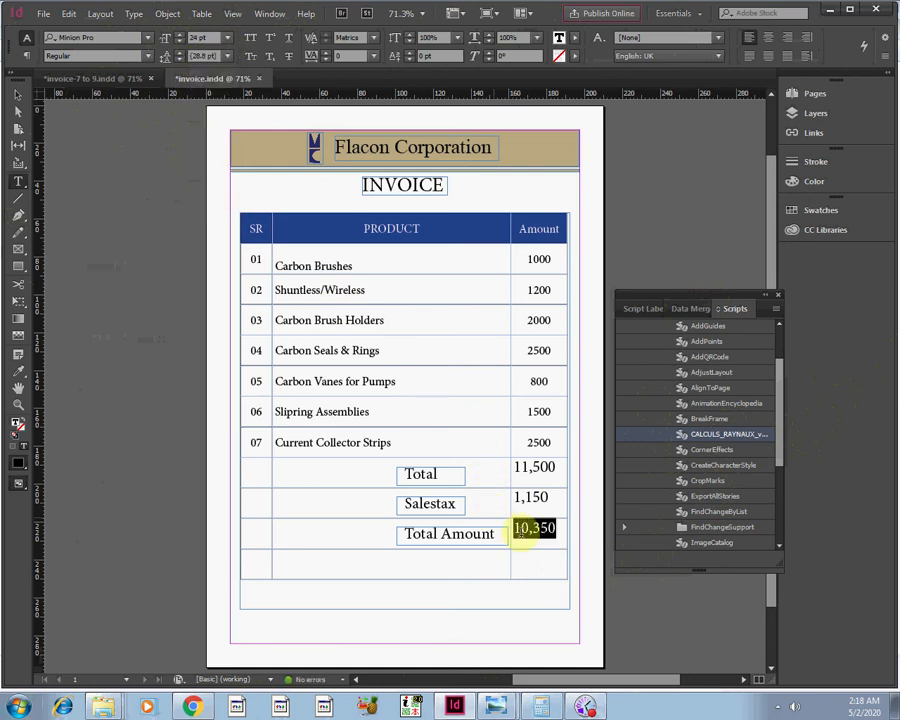
click(551, 538)
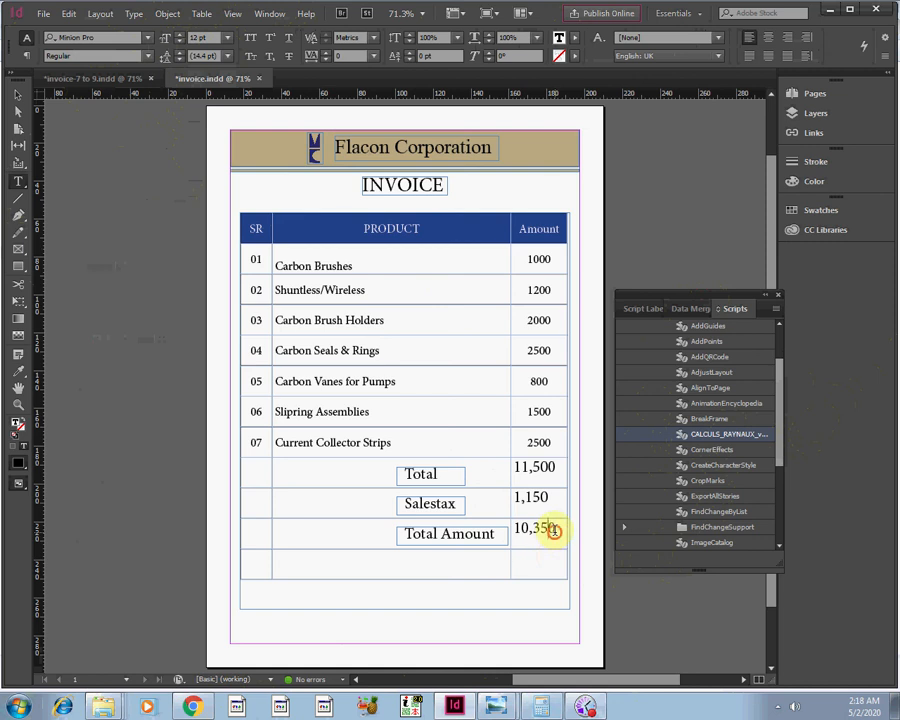
click(554, 531)
click(562, 530)
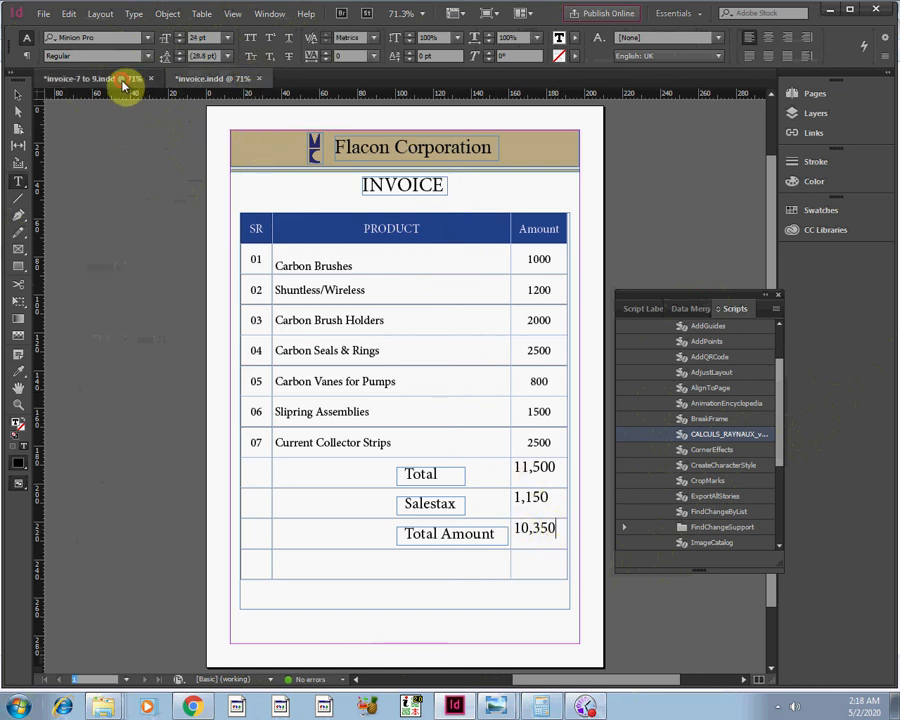
Step: Save invoice.indd under the new file name invoice 5 to 7 in the ADVANCE folder
click(140, 80)
click(220, 79)
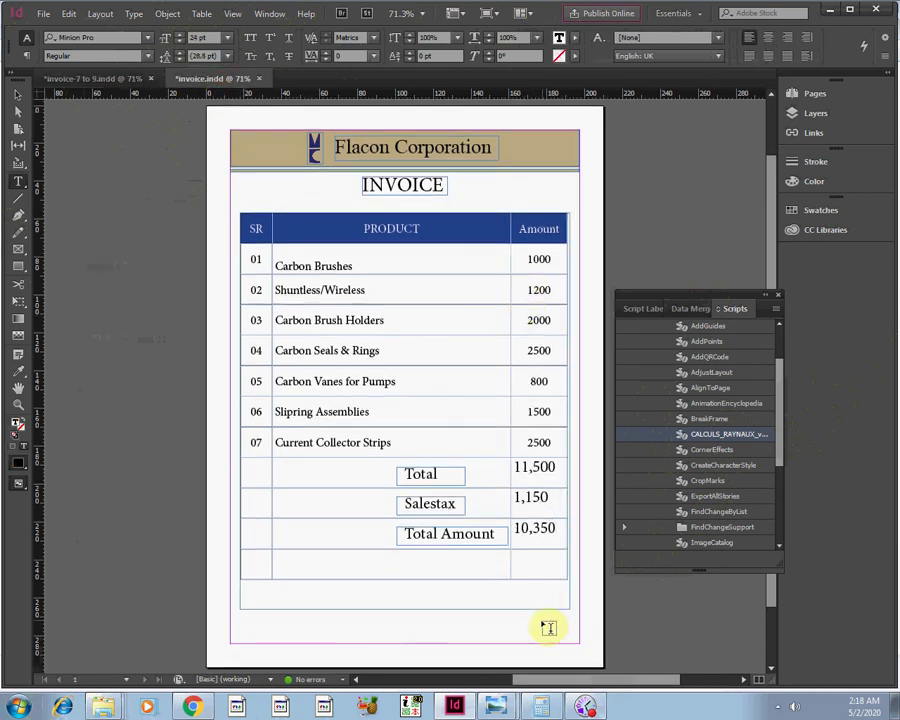
click(40, 14)
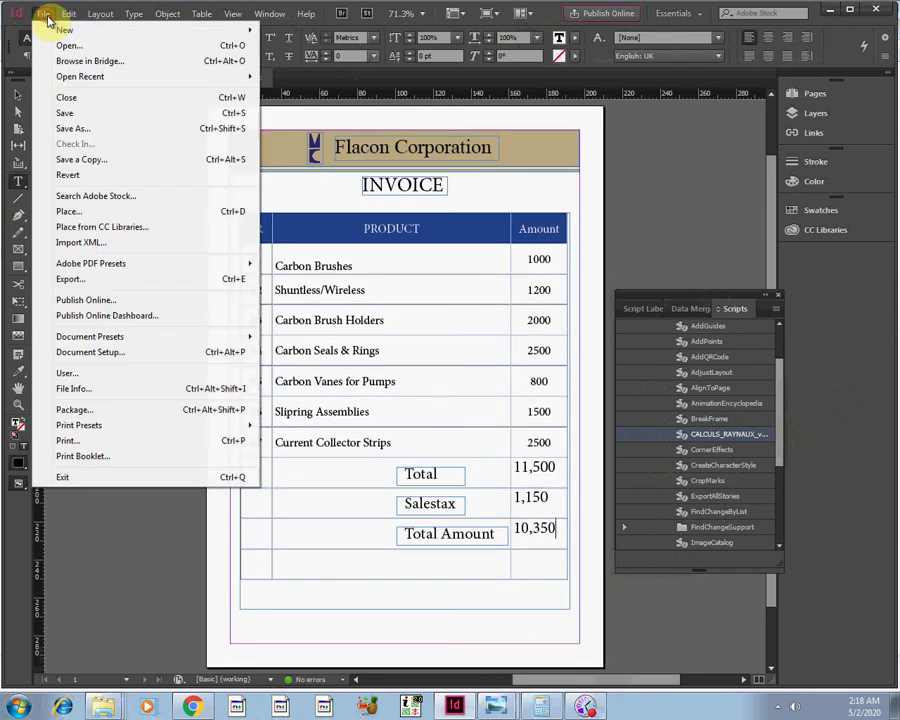
click(70, 128)
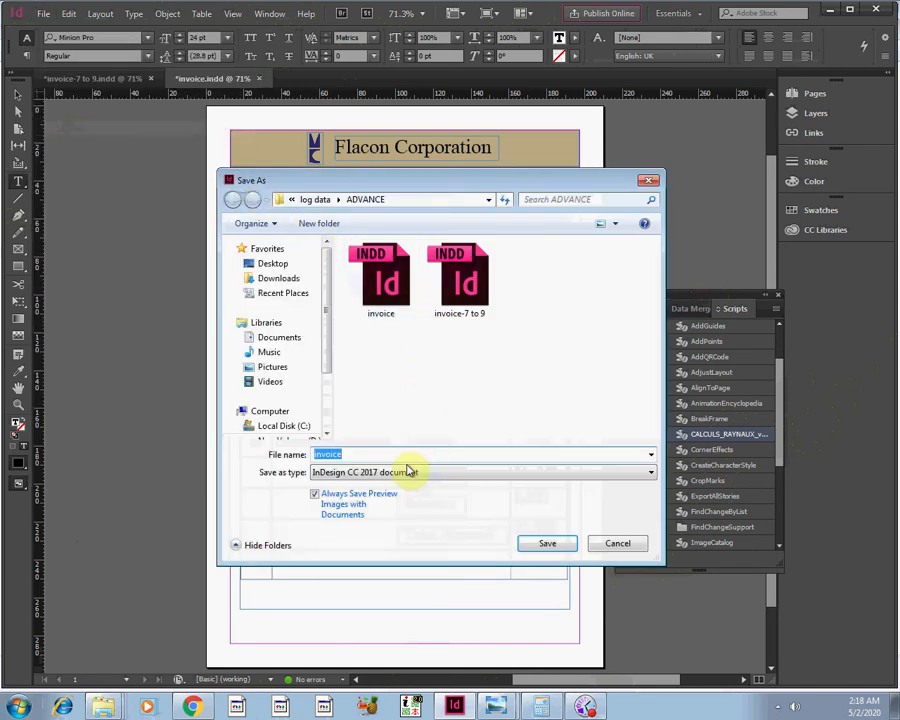
click(398, 457)
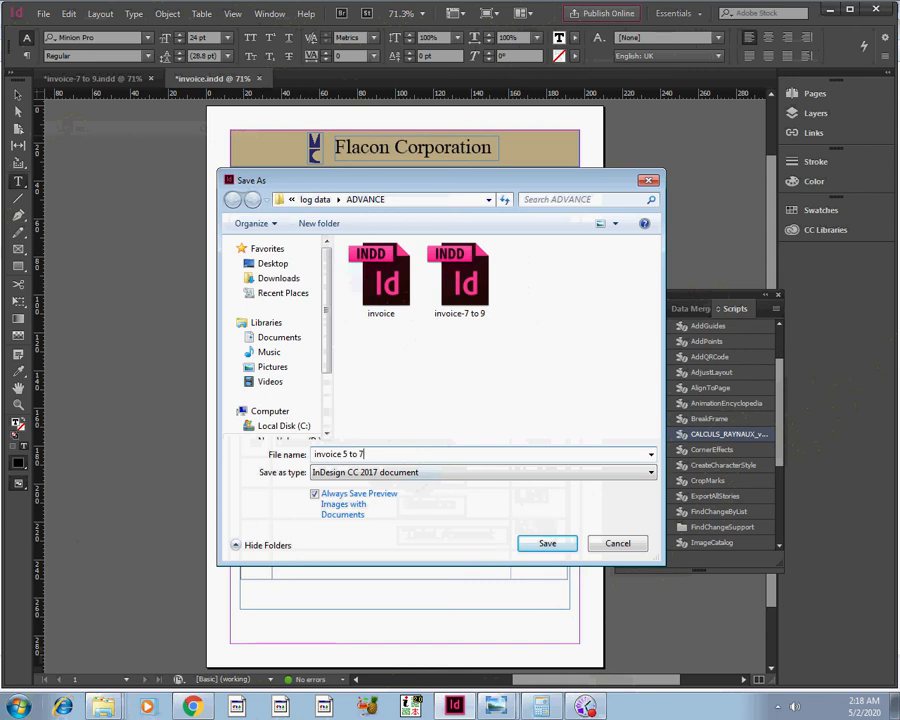
click(534, 552)
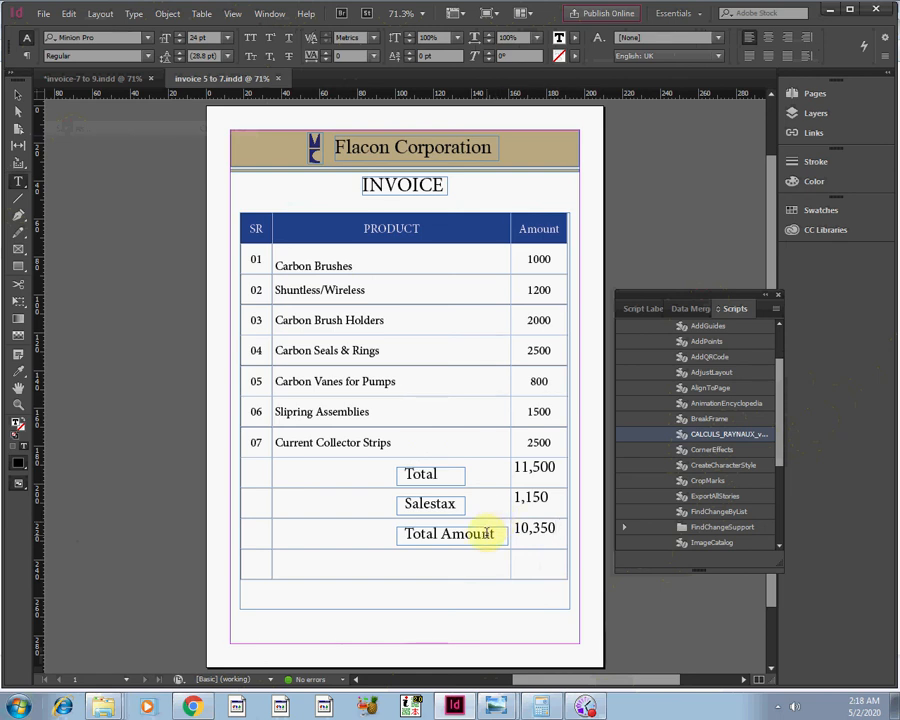
Step: Switch to the script image in Windows Photo Viewer and examine the folder path and script files in InDesign's JavaScript samples folder
mouse_move(195, 704)
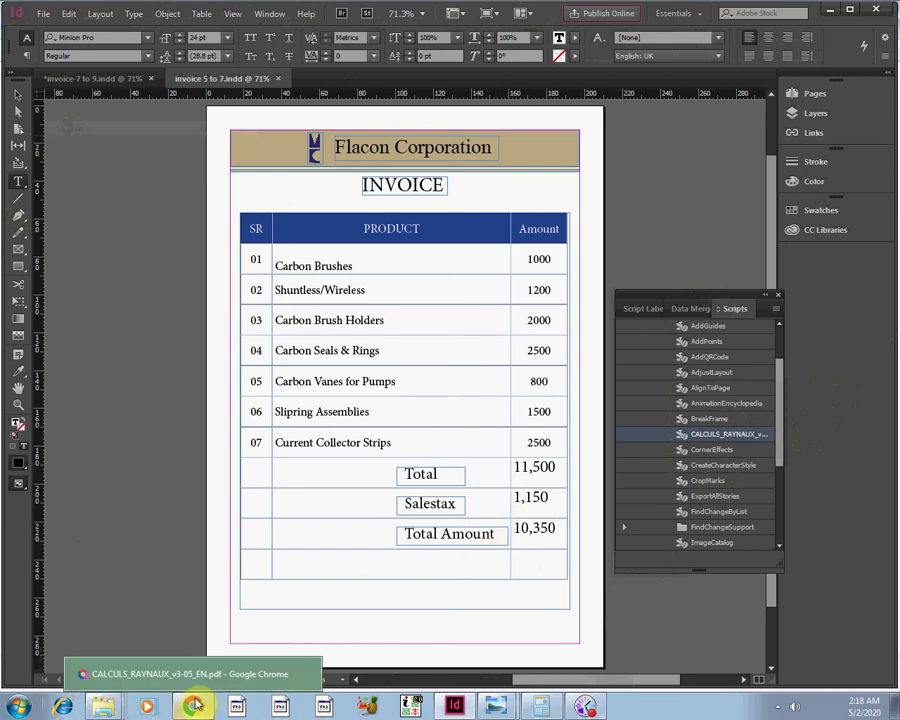
mouse_move(497, 706)
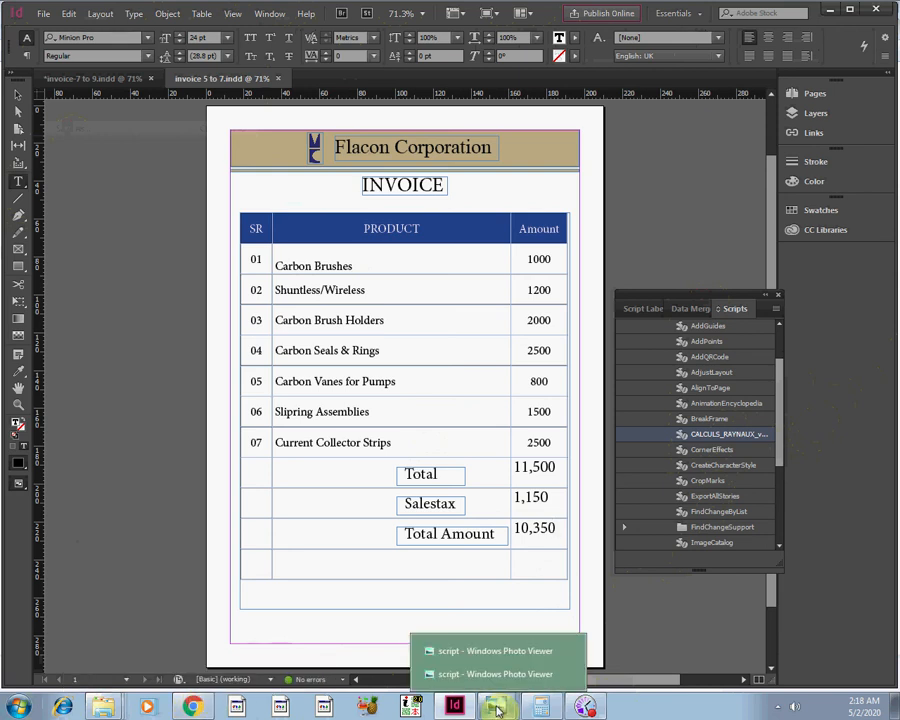
click(490, 662)
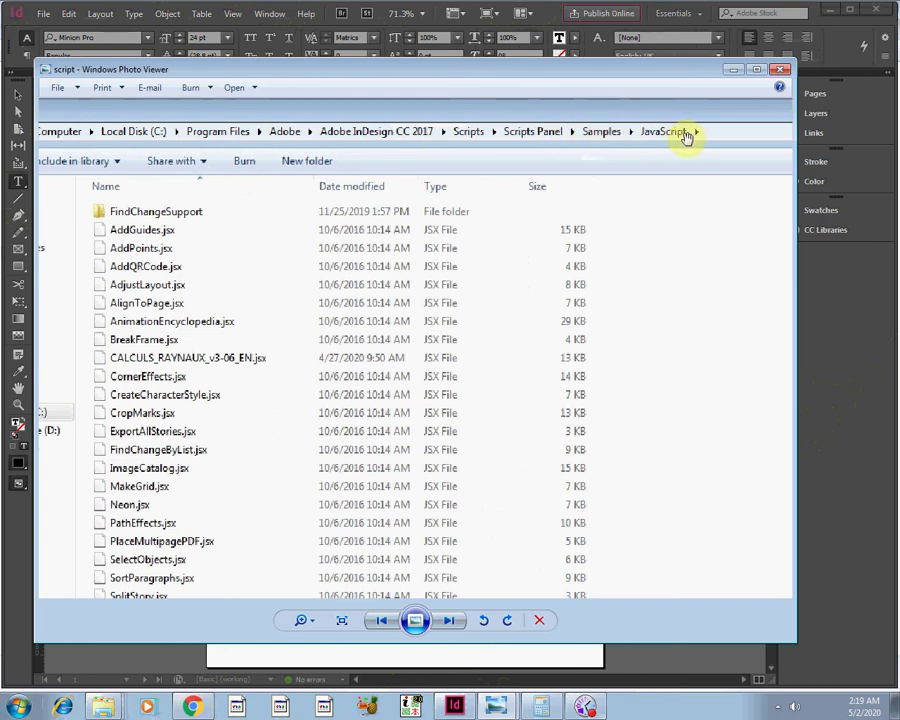
click(313, 621)
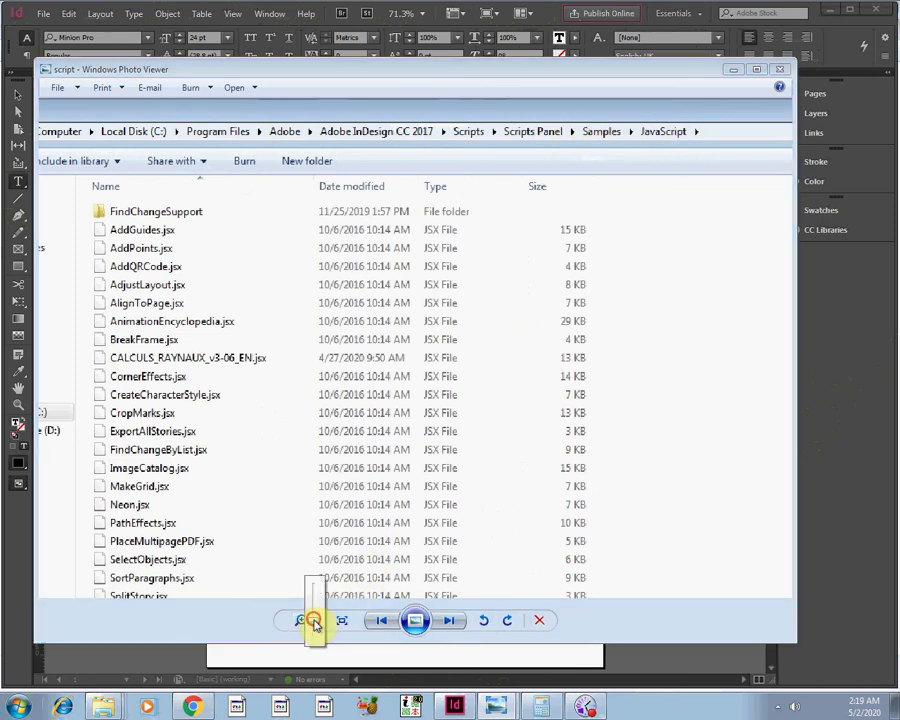
drag(312, 624, 330, 622)
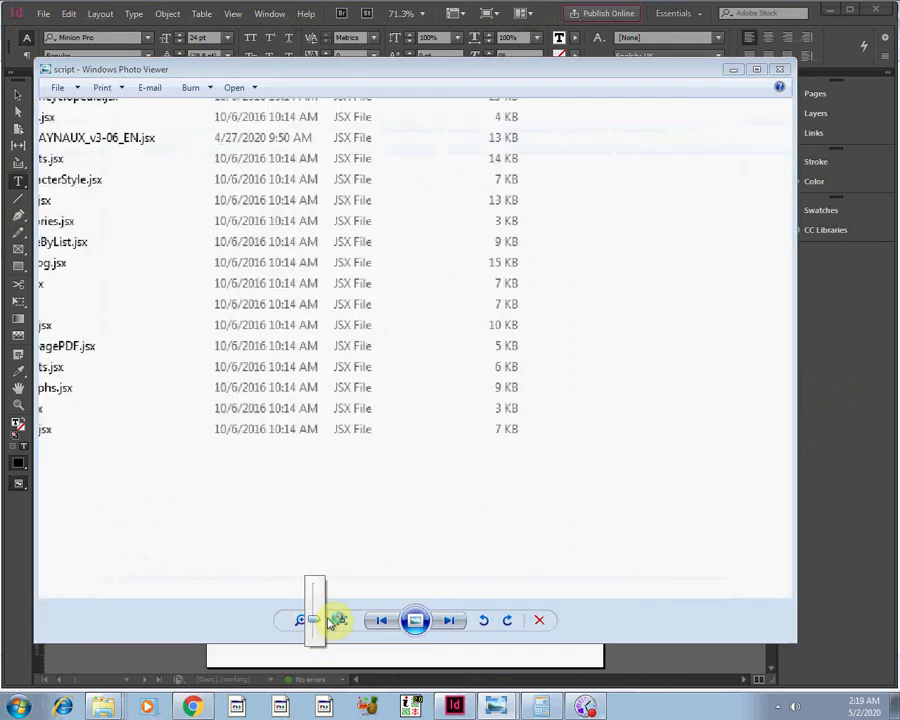
click(337, 620)
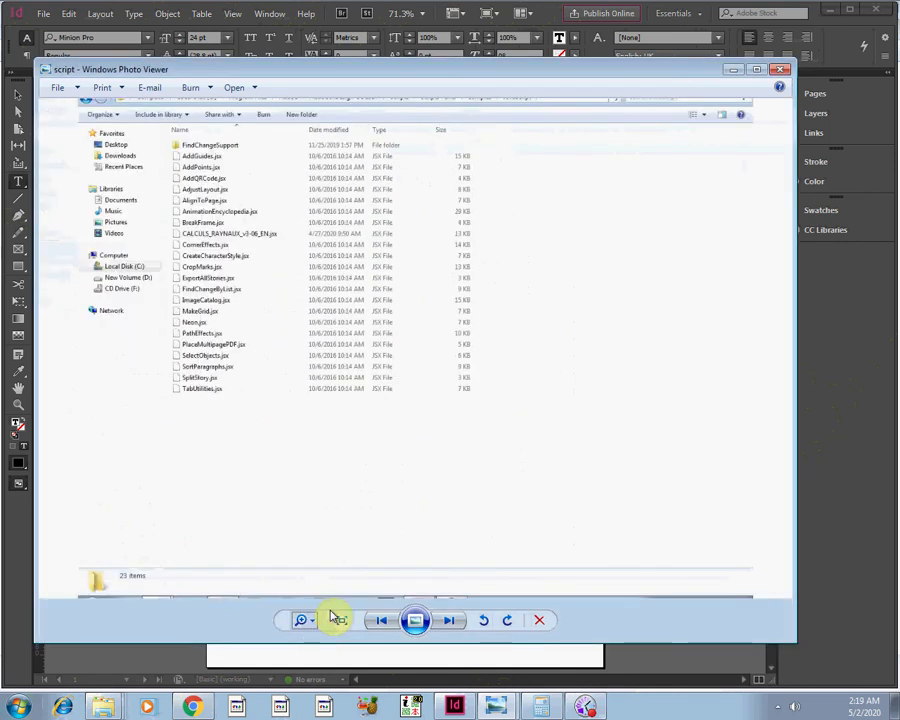
click(312, 623)
drag(311, 625, 312, 619)
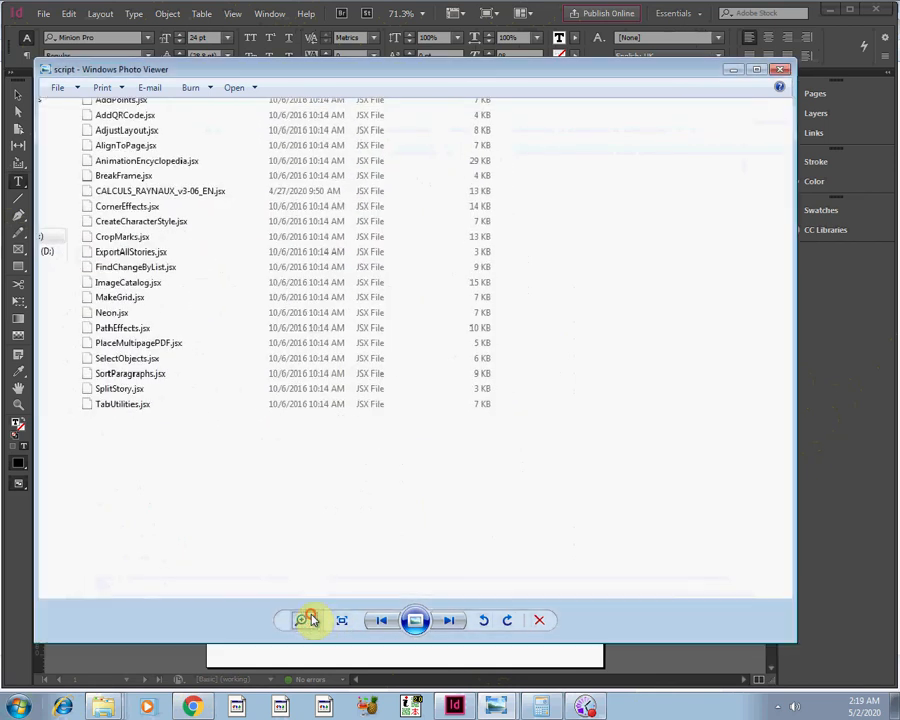
drag(281, 412, 348, 394)
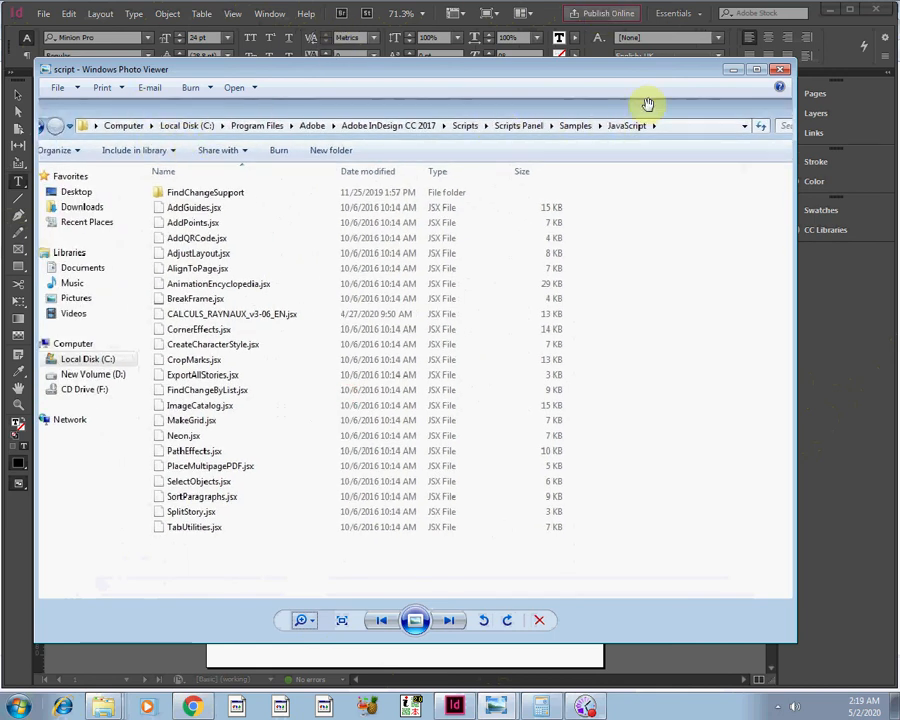
click(731, 72)
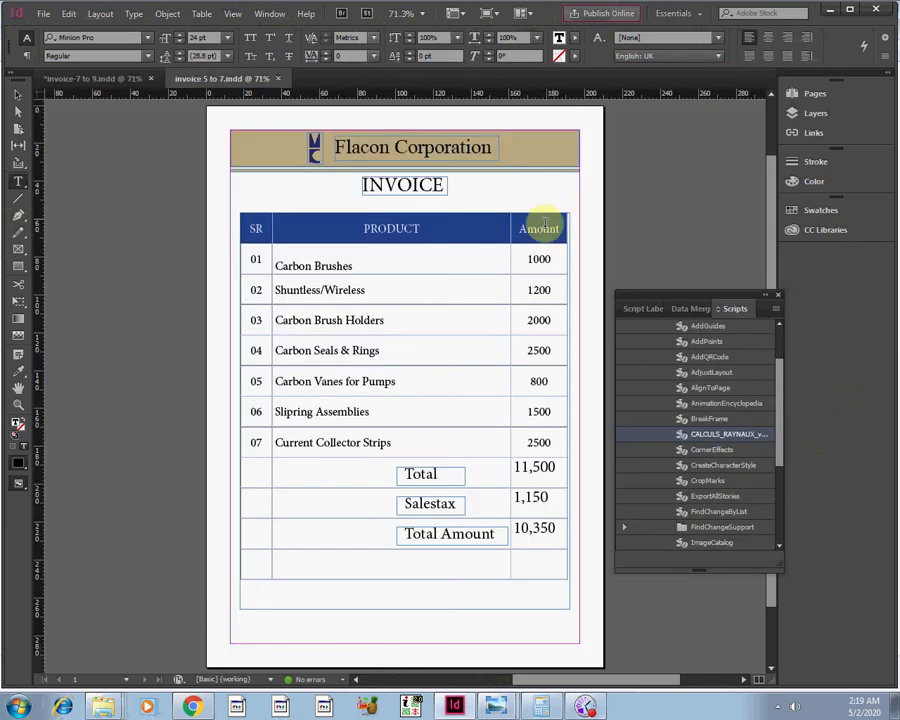
Step: Close the floating Scripts panel group and bring the Scripts panel back up
click(770, 302)
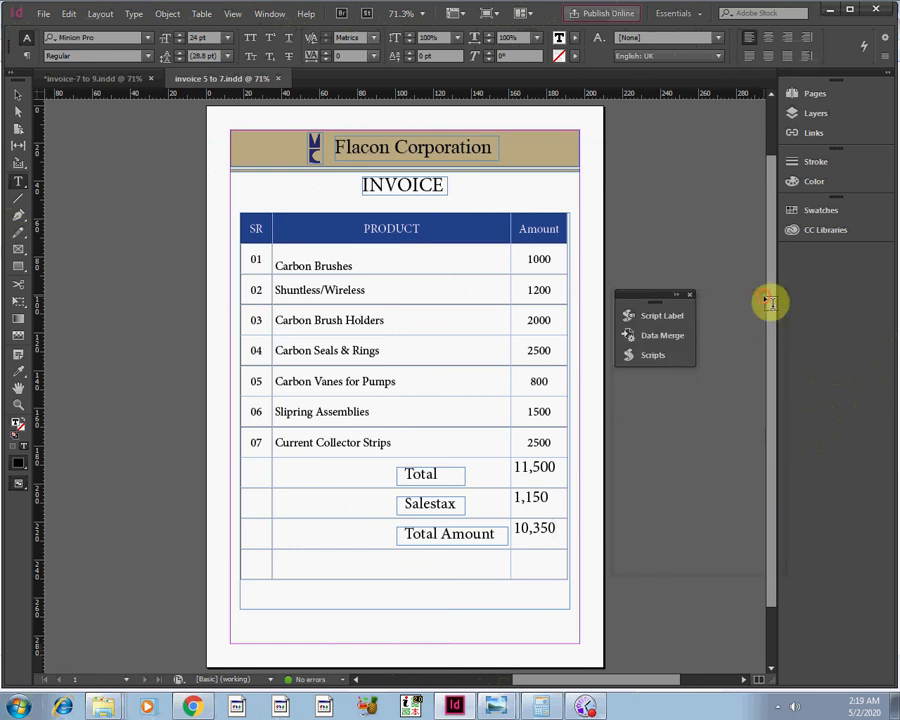
click(689, 295)
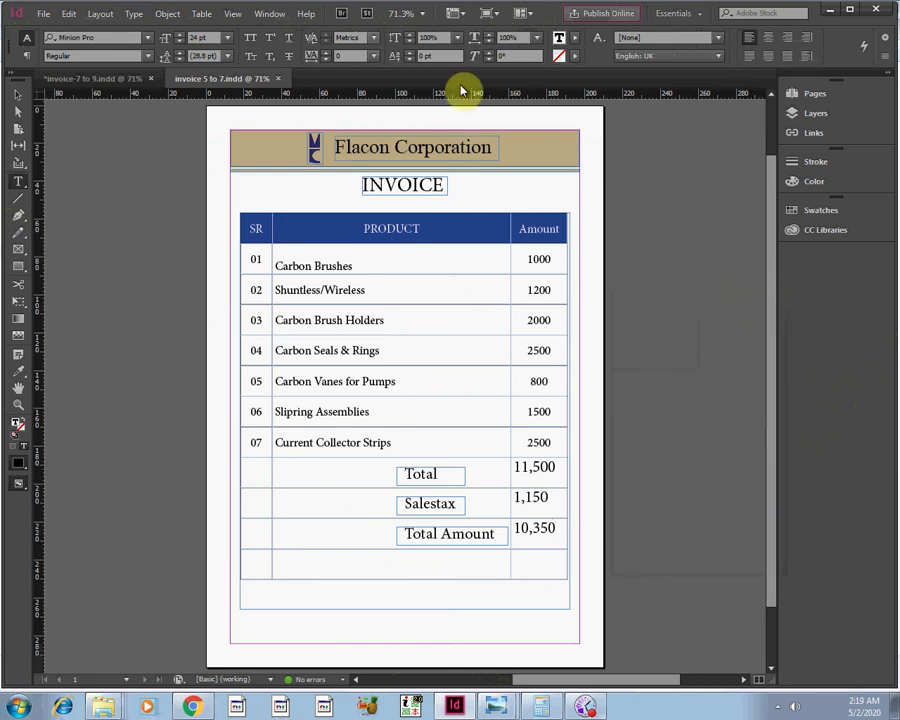
click(263, 15)
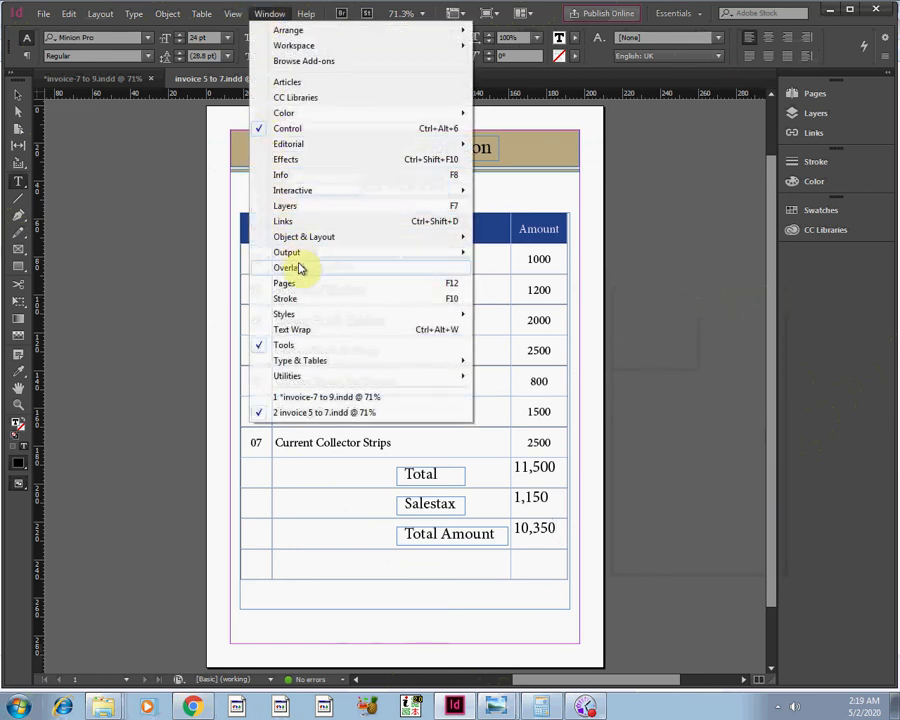
mouse_move(287, 377)
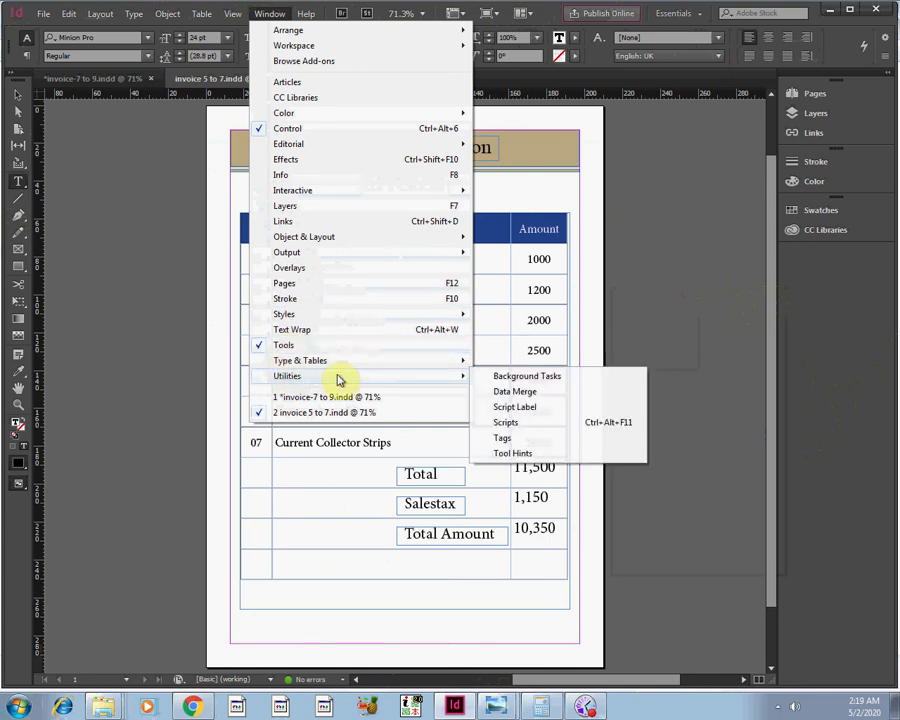
click(514, 424)
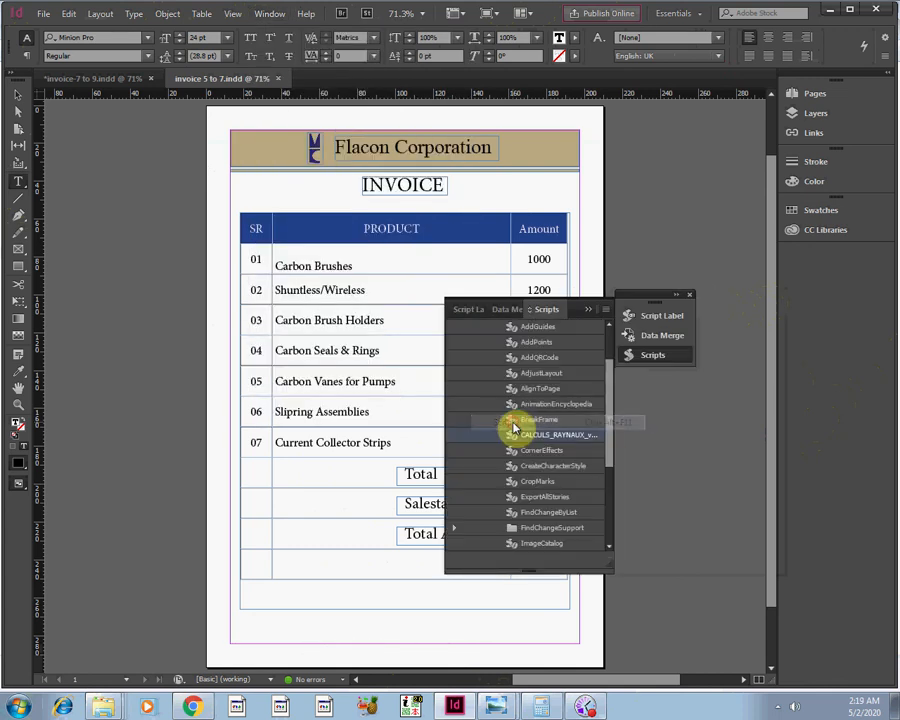
Step: Locate the CALCULS_RAYNAUX_v3-06_EN script within the Application scripts, under Samples and JavaScript
click(478, 311)
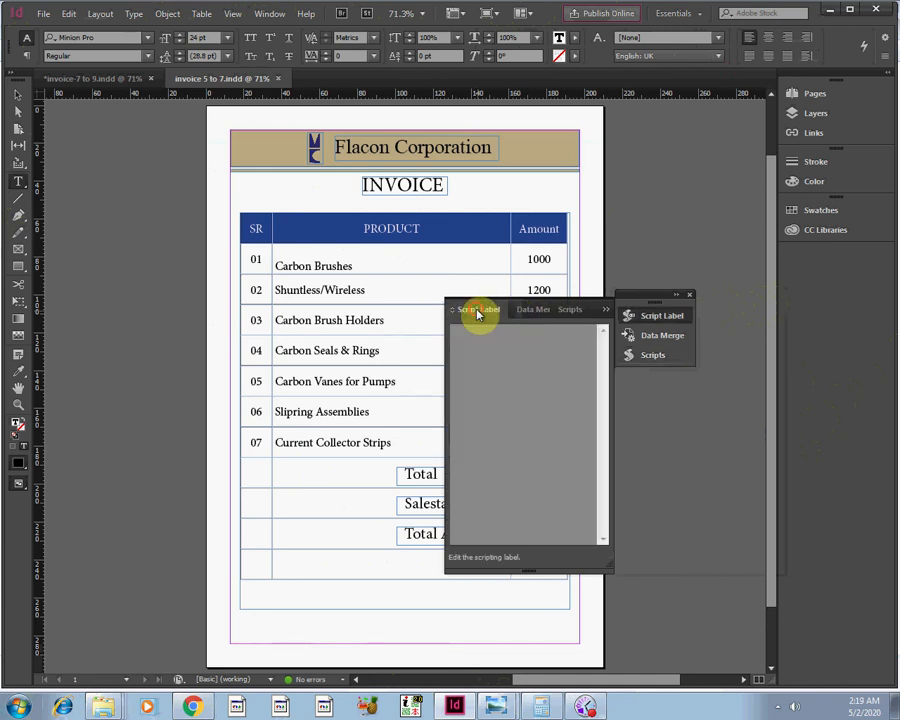
click(530, 311)
click(553, 311)
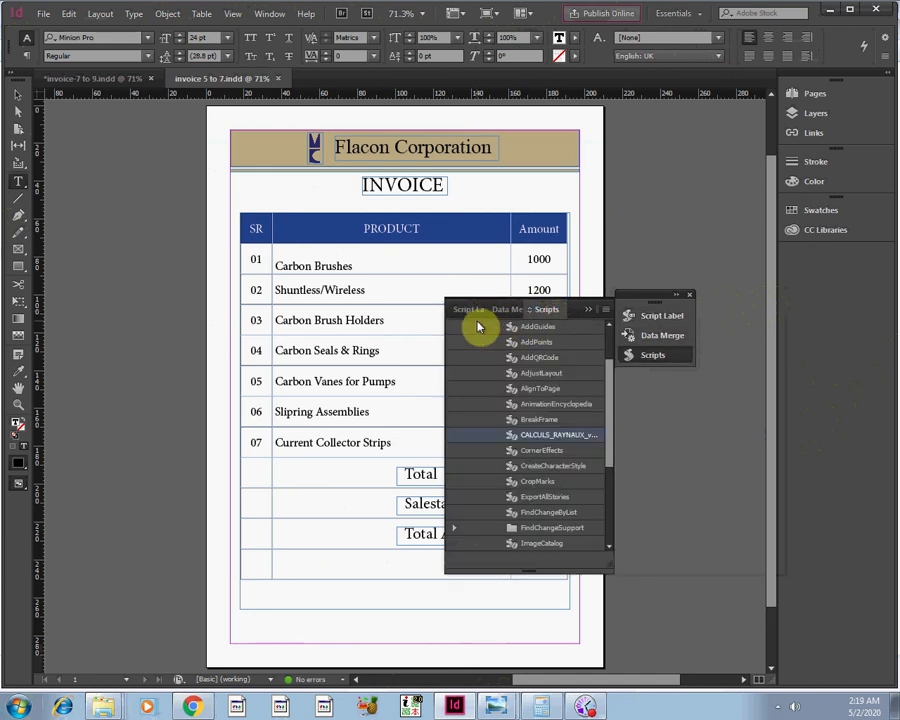
drag(612, 403, 599, 337)
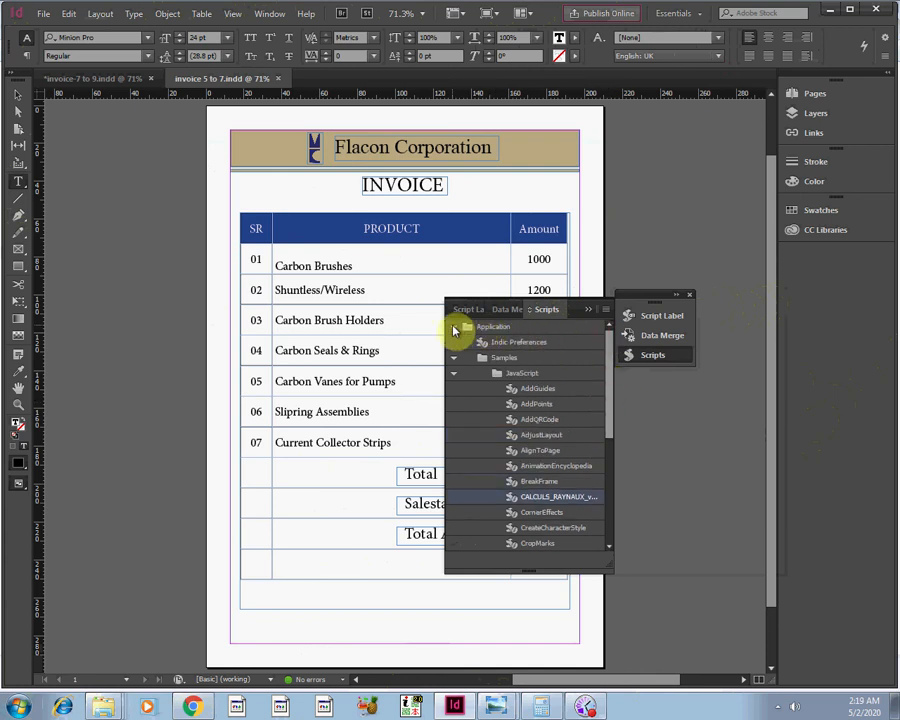
click(456, 326)
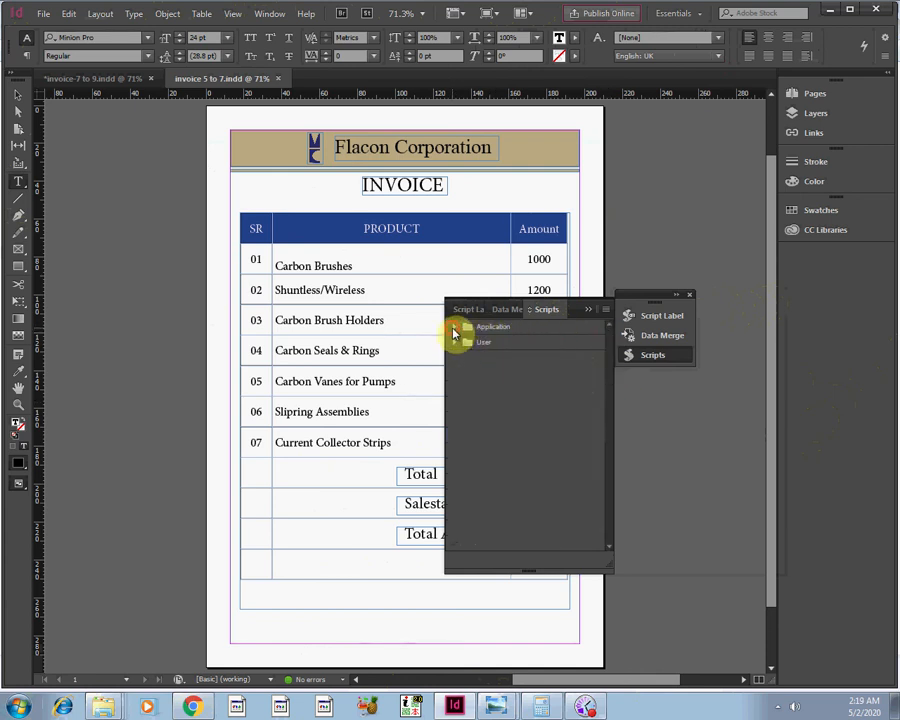
click(455, 330)
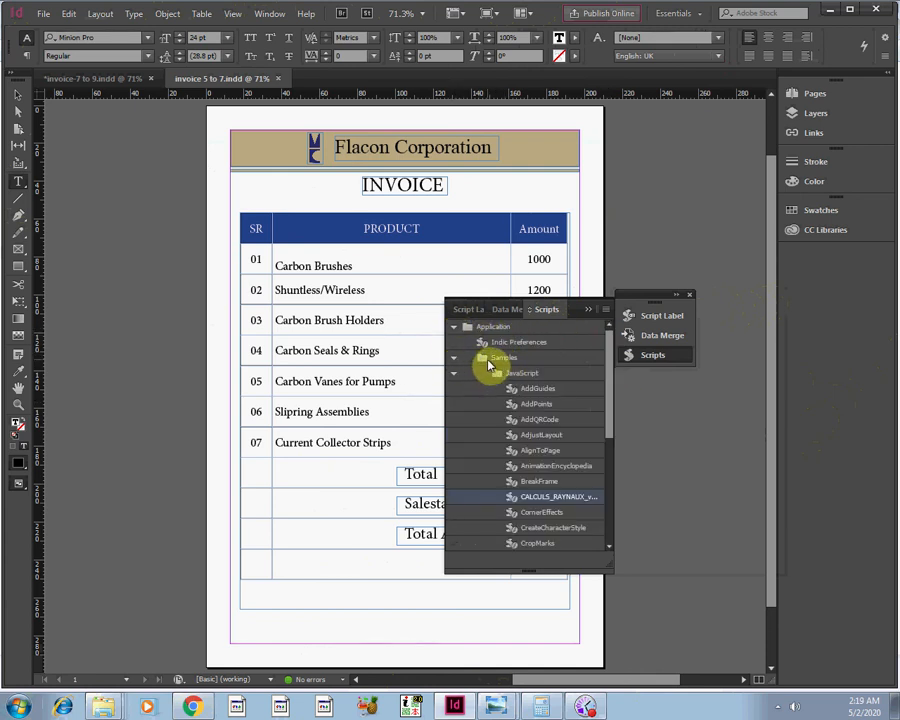
click(455, 358)
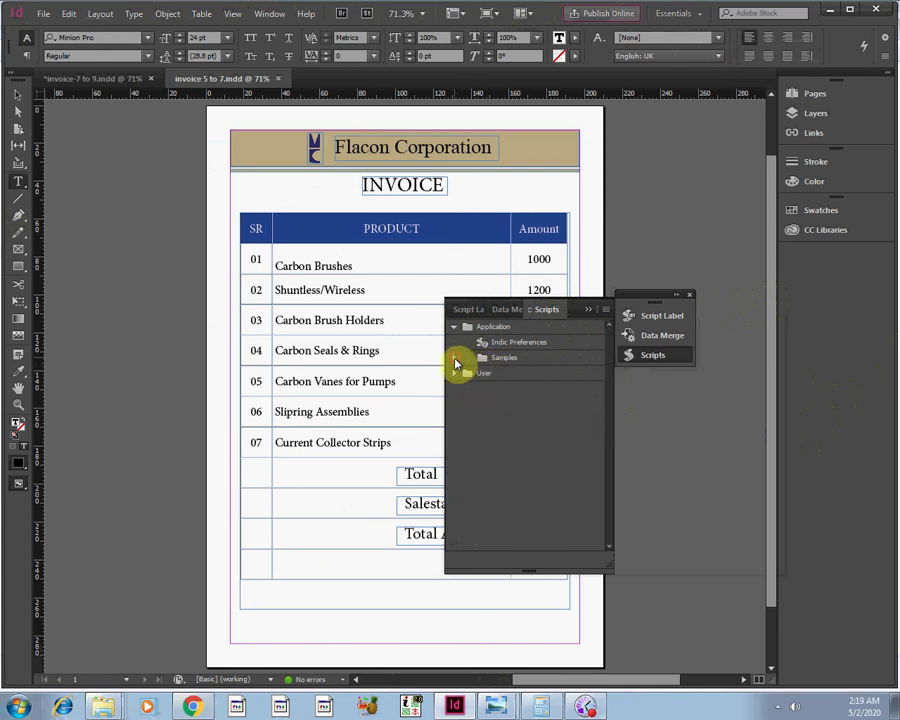
click(455, 360)
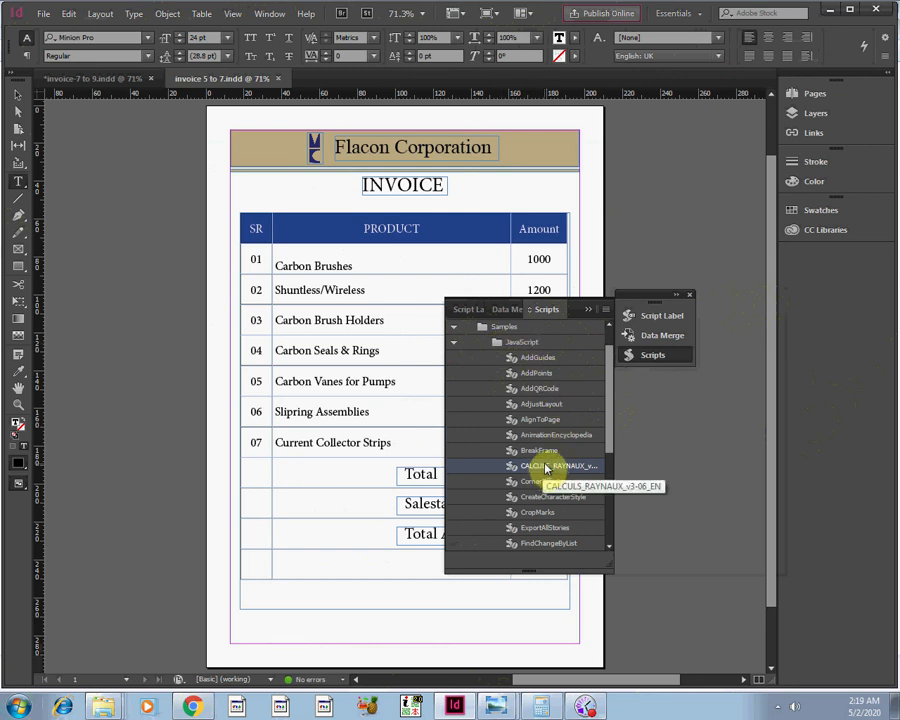
Step: Collapse the expanded Scripts panel and move its floating panel group slightly farther from the invoice page
double_click(546, 470)
click(590, 309)
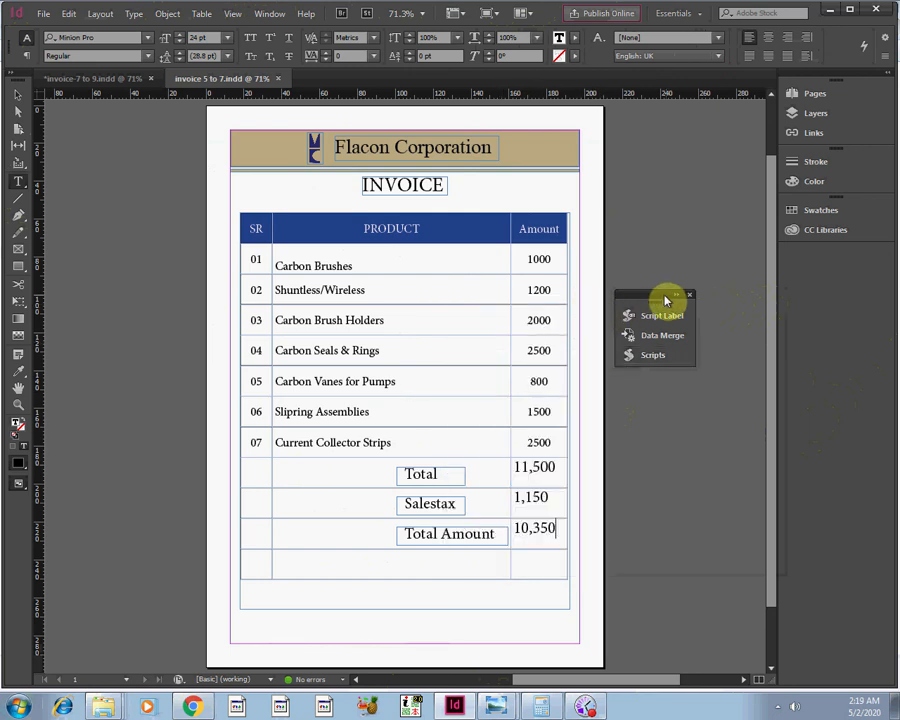
drag(665, 300, 684, 291)
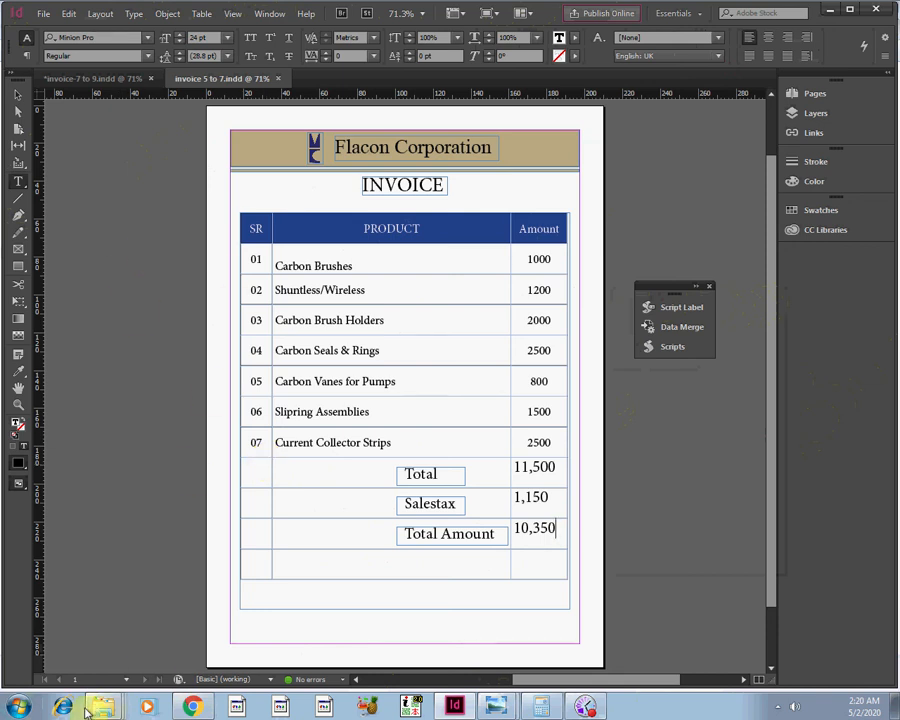
Step: Open CALCULS_RAYNAUX_v3-06_EN.jsx from the Indesign Calculation folder in Notepad++, look through its code and close the file
mouse_move(100, 705)
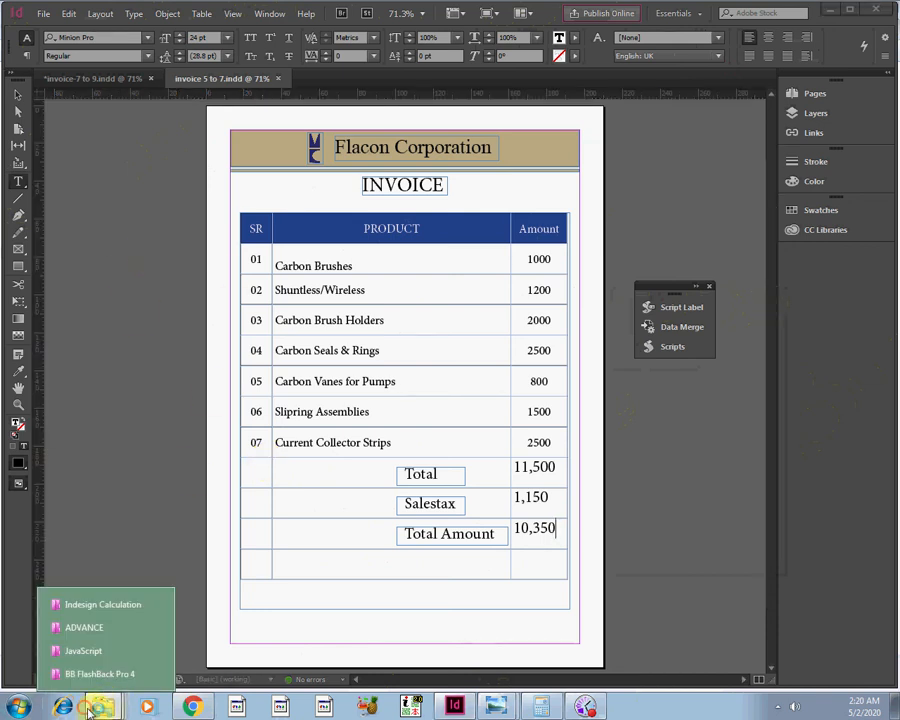
click(122, 610)
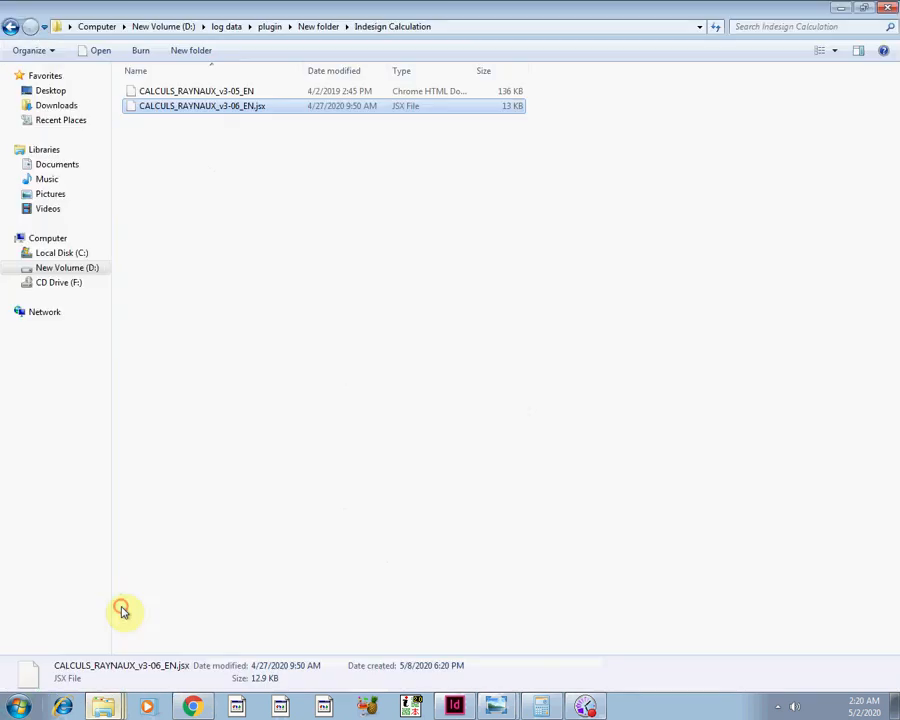
right_click(175, 110)
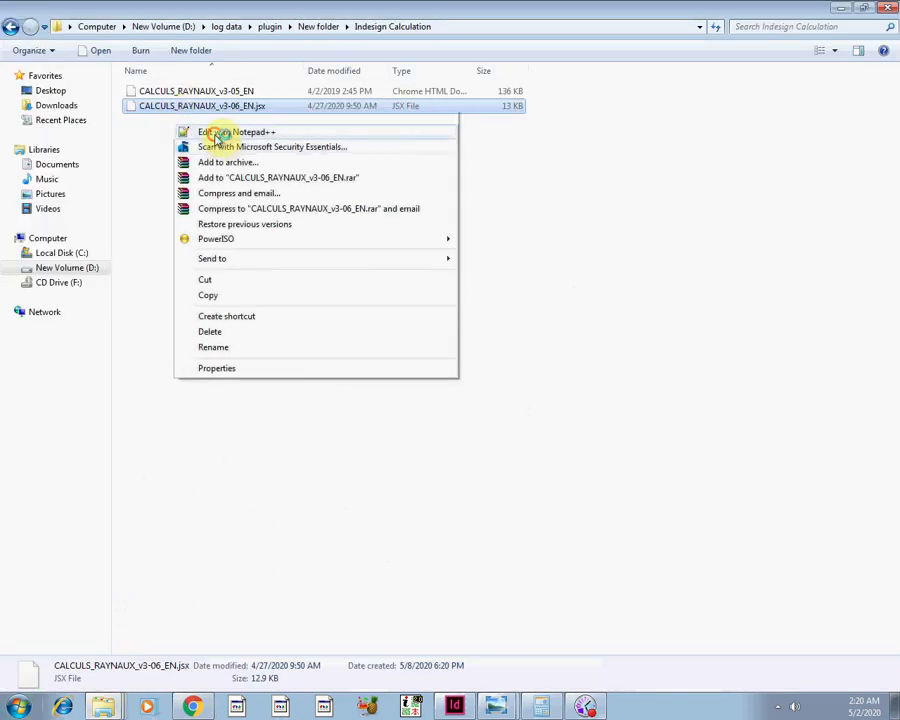
click(218, 131)
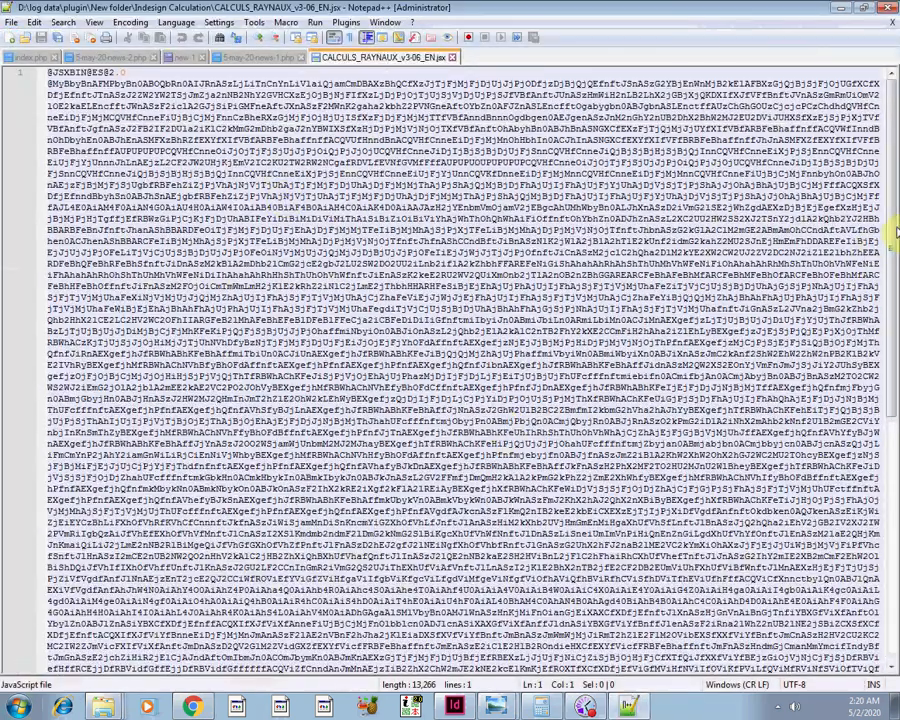
drag(892, 205, 865, 478)
scroll(850, 490, up, 20)
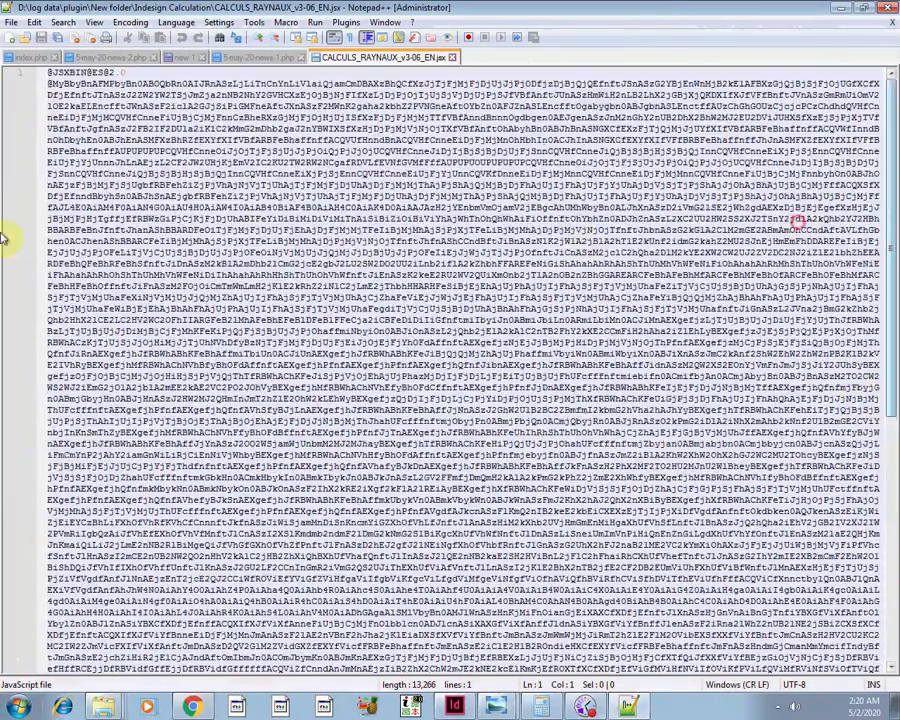
click(452, 57)
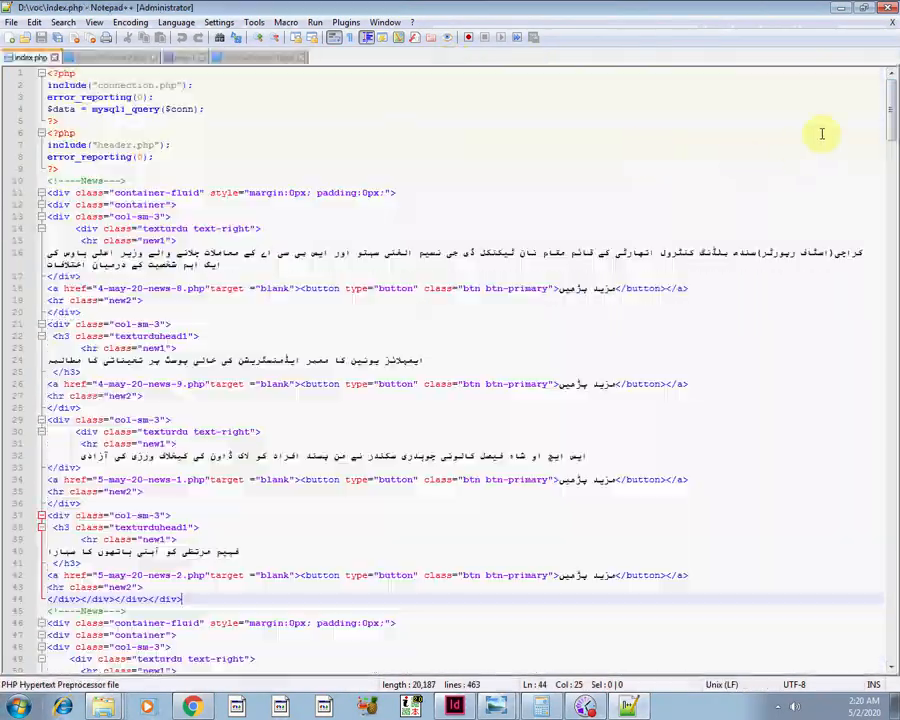
Step: Return to the invoice in InDesign and close the floating Scripts panel group
click(845, 12)
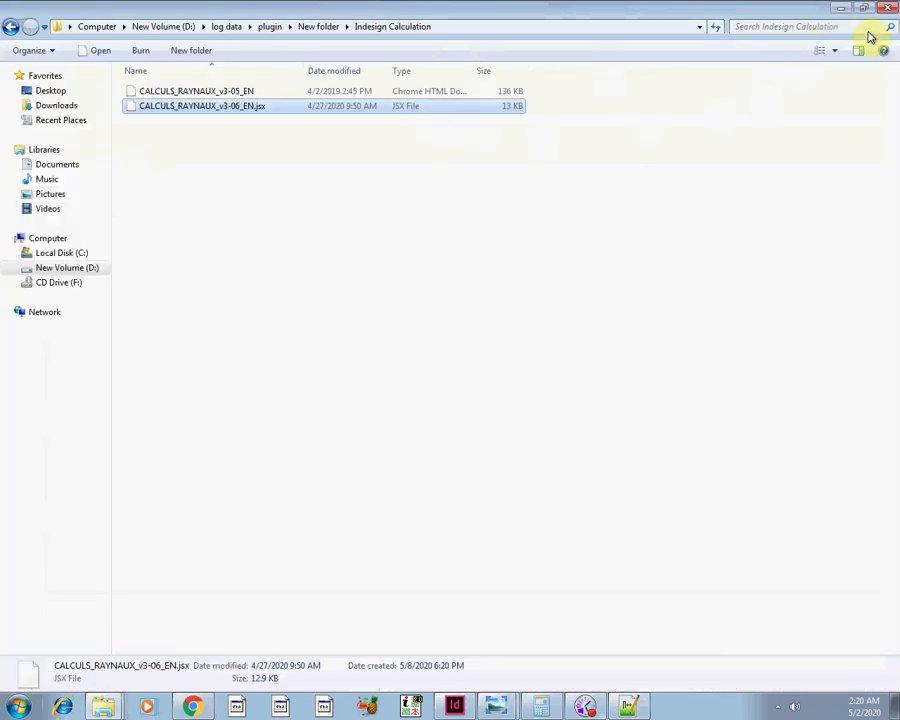
click(845, 12)
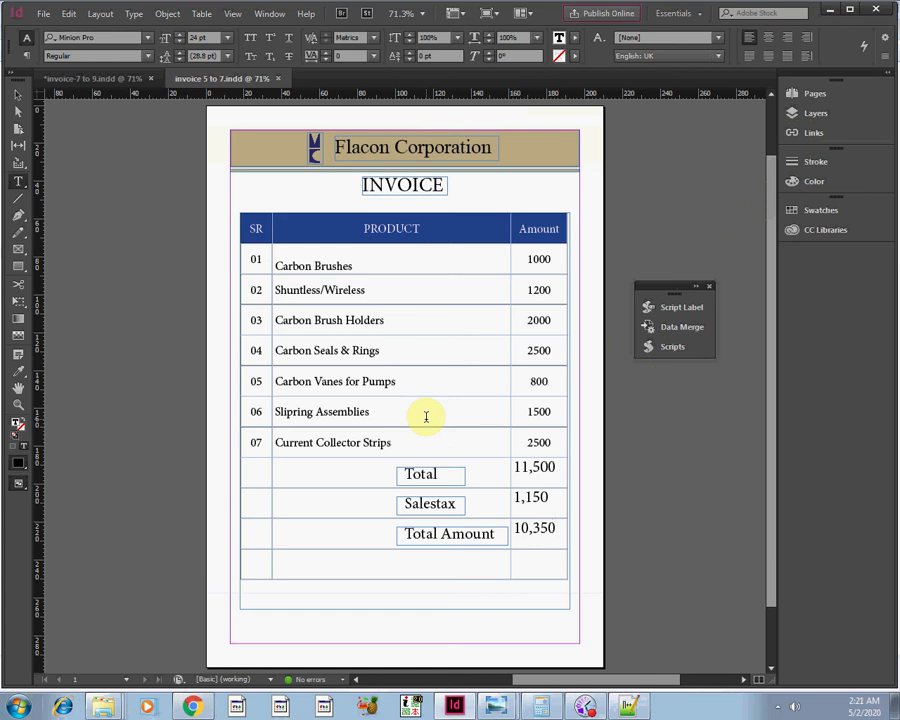
click(711, 288)
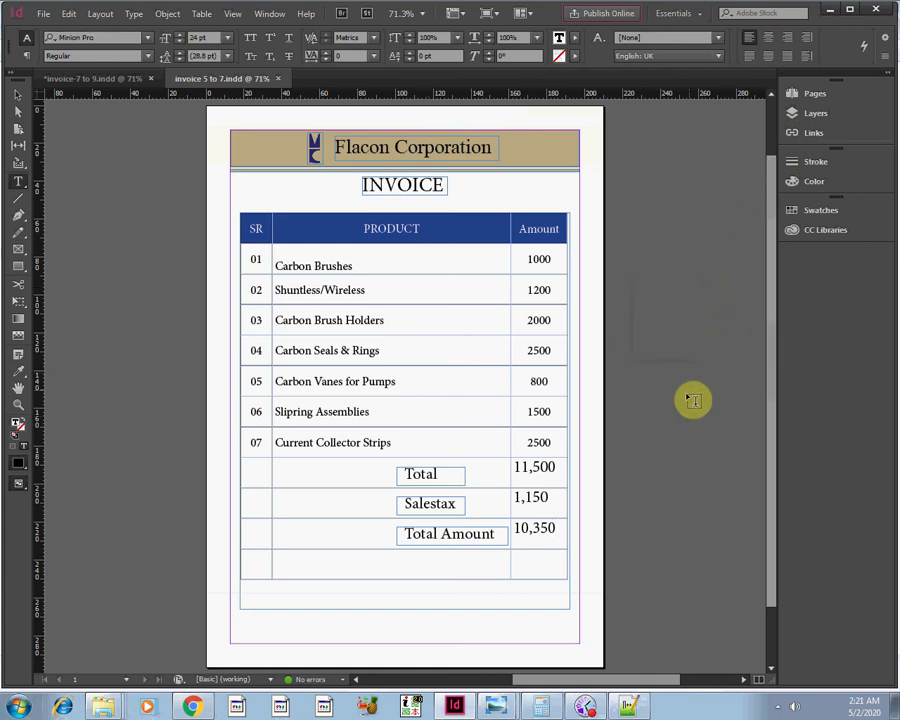
Step: Move the INVOICE title frame slightly down toward the table with the Selection tool and deselect it
click(18, 99)
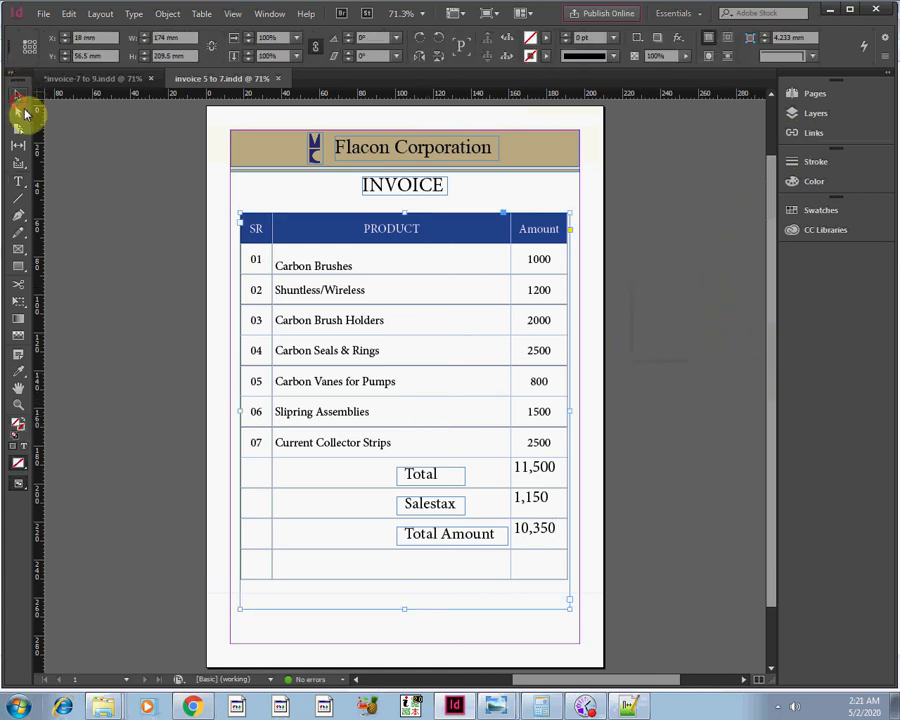
click(215, 266)
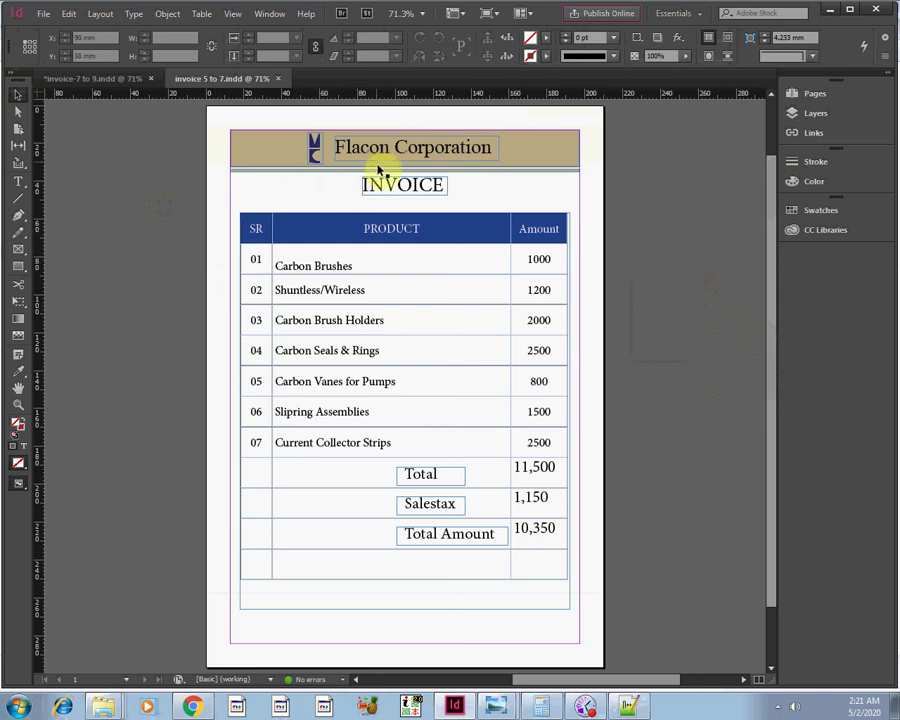
click(410, 188)
drag(410, 188, 412, 192)
click(576, 244)
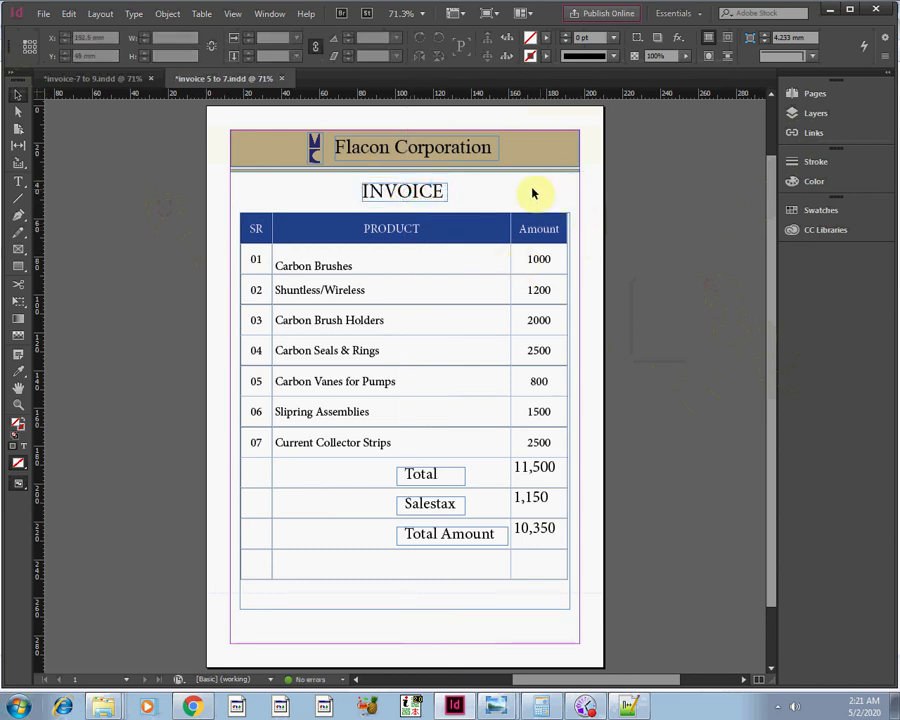
Step: Narrow the invoice table's text frame to a width of 173.5 mm from its right edge and deselect it
click(571, 446)
drag(567, 411, 569, 411)
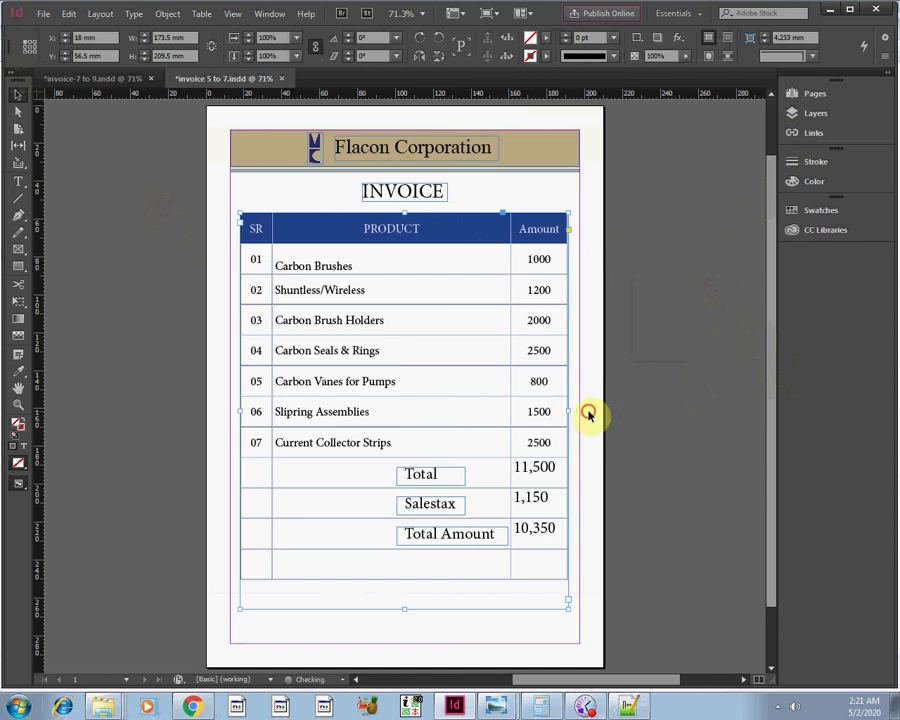
click(587, 411)
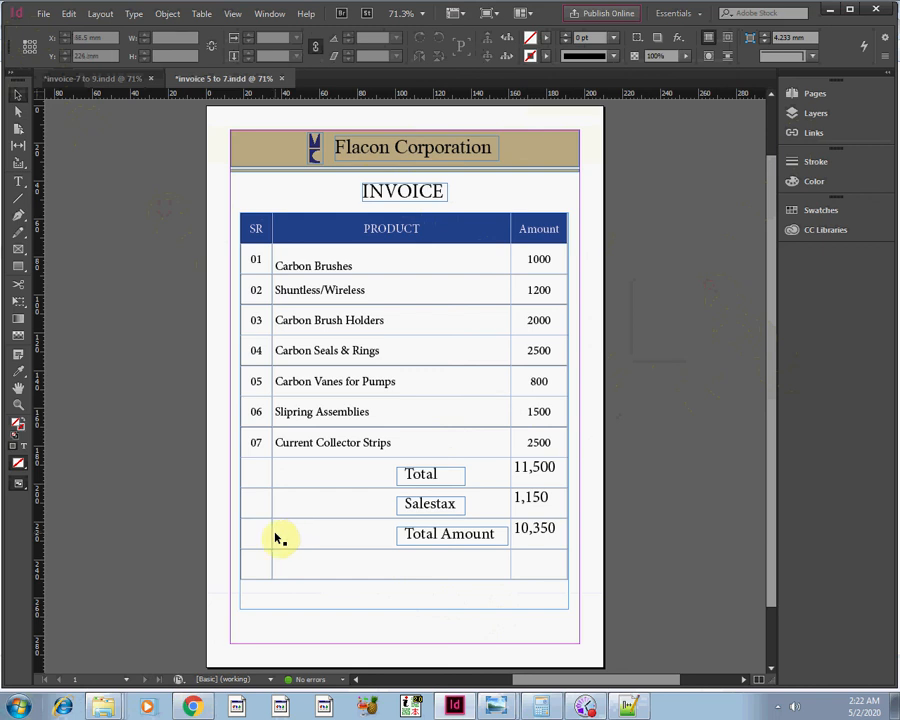
Step: Examine the script image in Windows Photo Viewer again for the JavaScript samples folder path, and return to the invoice in InDesign
mouse_move(500, 708)
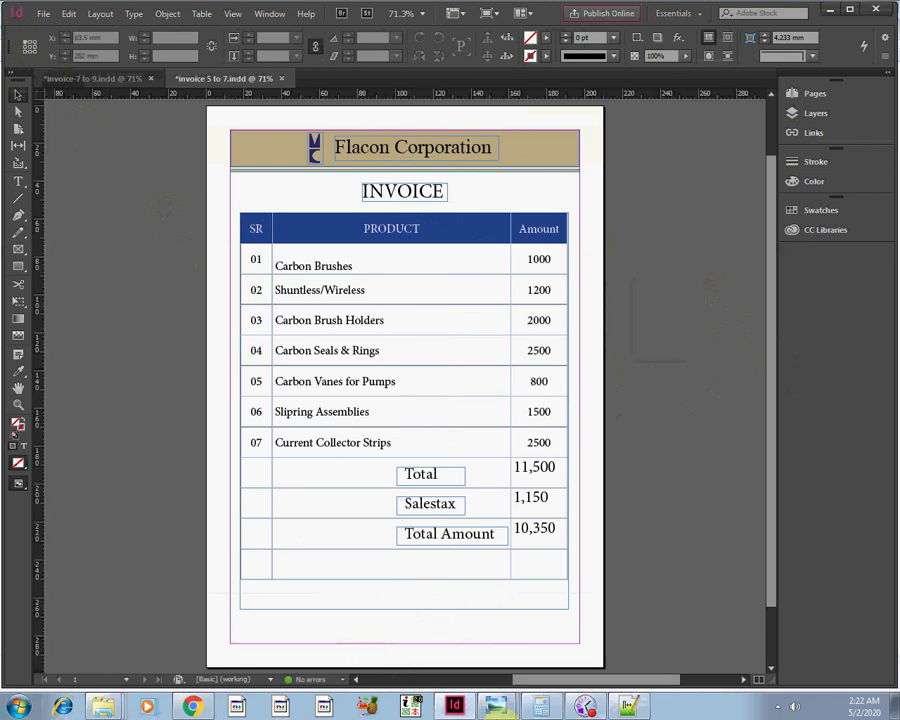
click(454, 646)
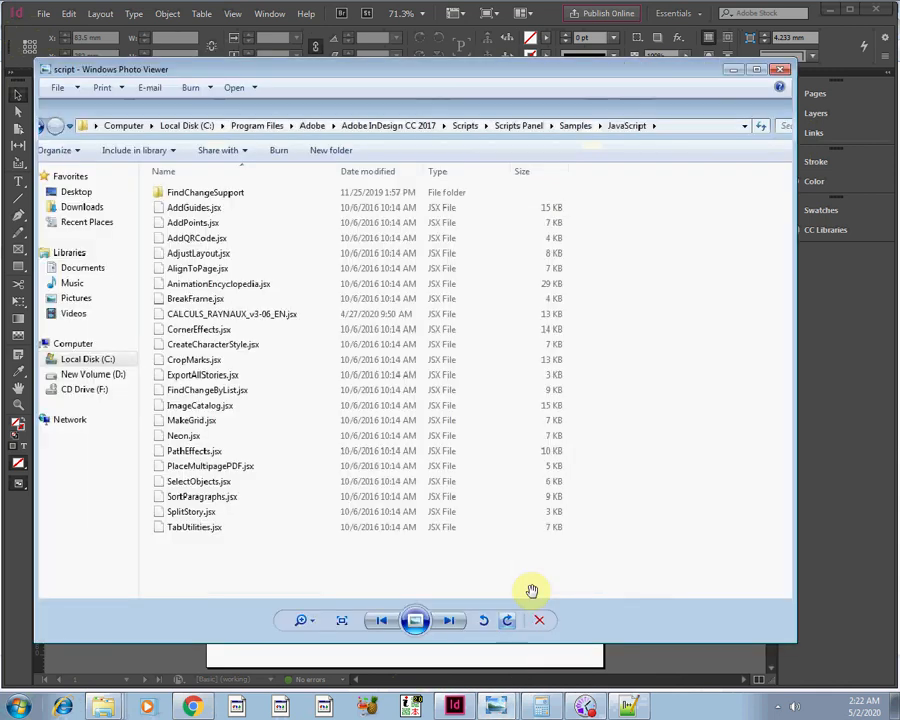
click(734, 70)
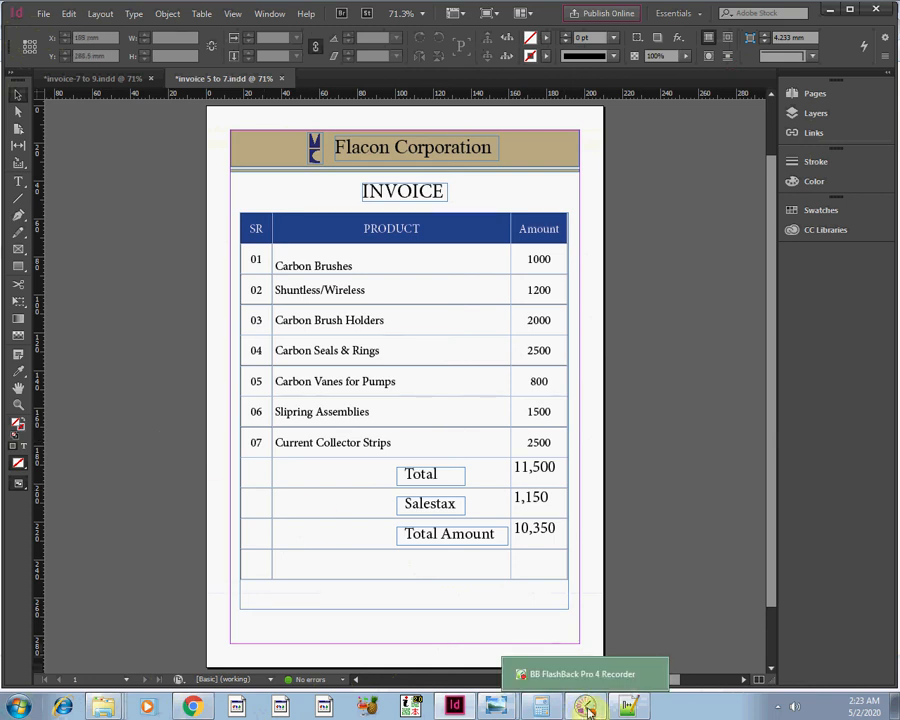
mouse_move(588, 706)
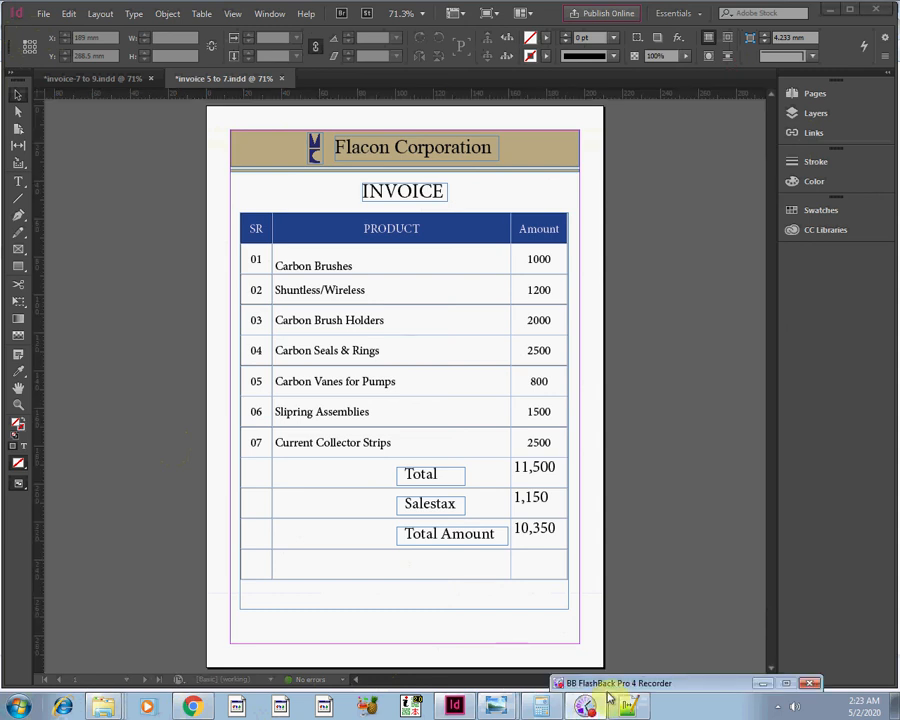